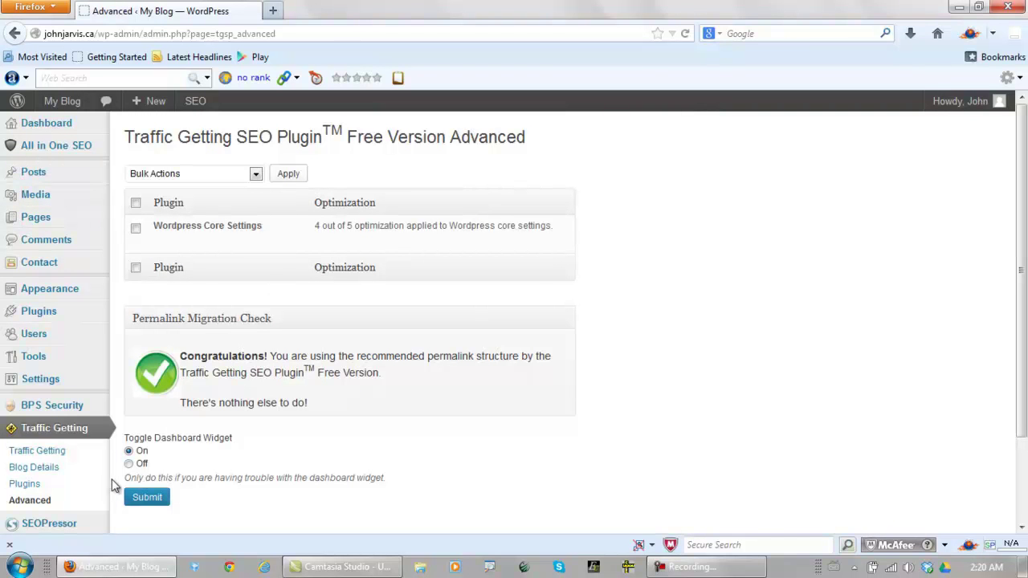
Step: Turn off the Traffic Getting SEO Plugin's dashboard widget, submit the change and go back to the Dashboard
left_click(128, 464)
left_click(146, 498)
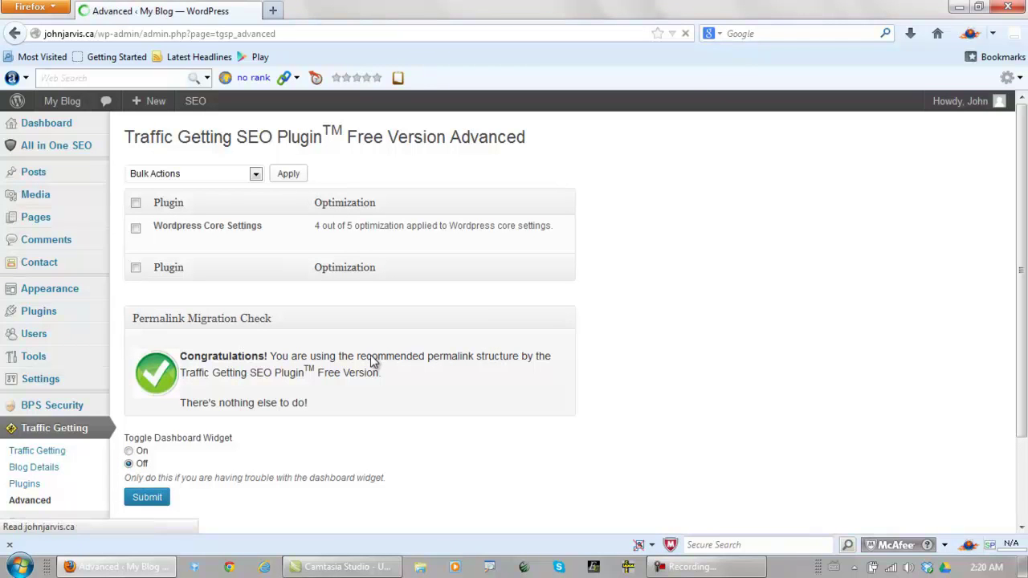
left_click(46, 127)
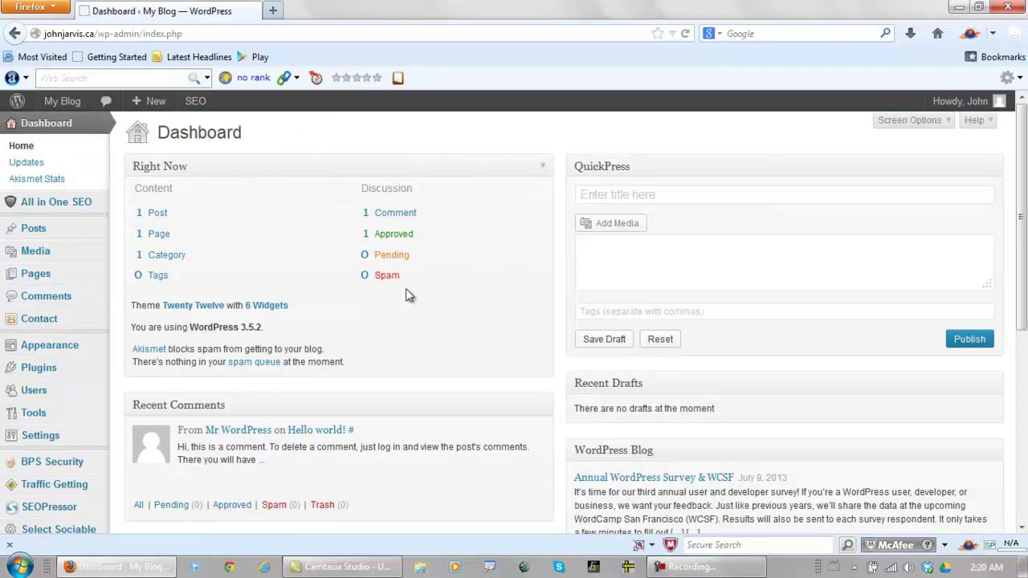
Step: Go to the installed plugins list and open the blog's front page in a separate tab
mouse_move(37, 371)
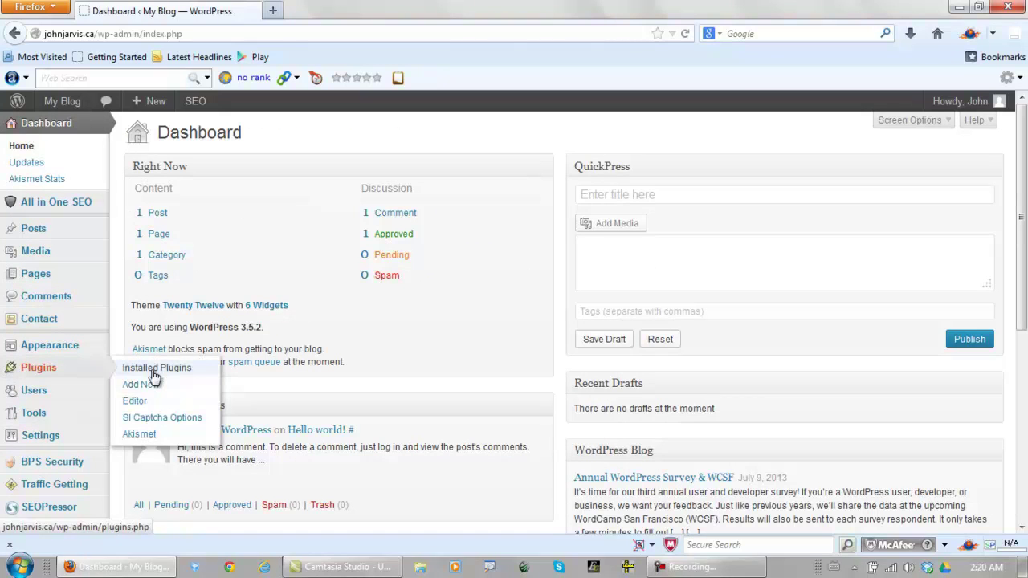
left_click(153, 368)
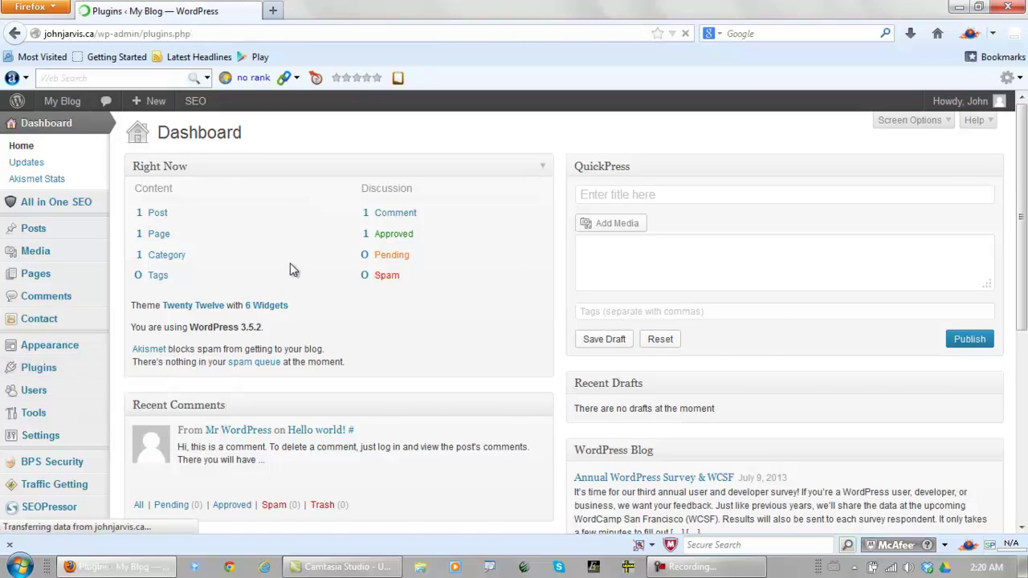
right_click(65, 109)
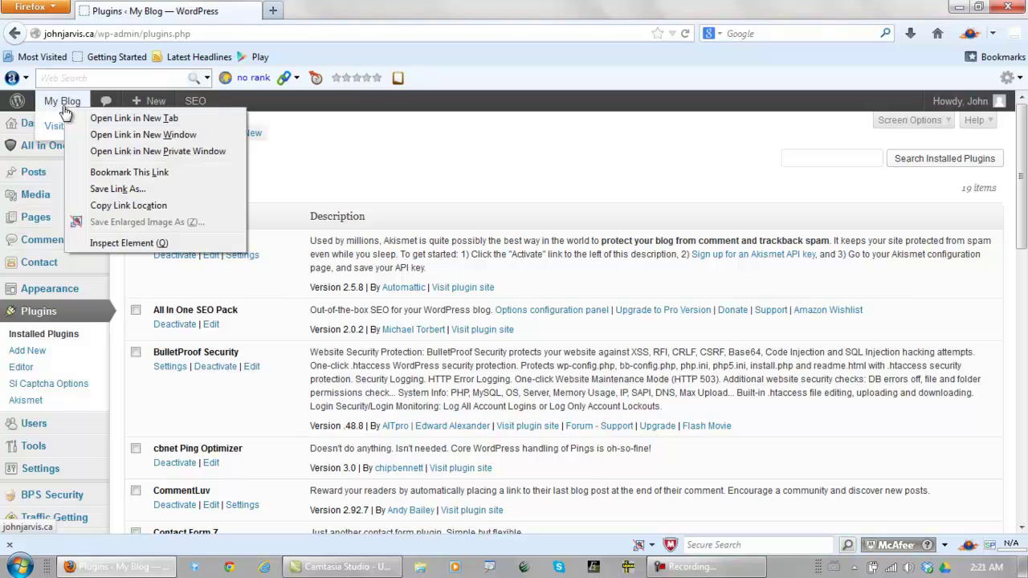
left_click(108, 118)
left_click(357, 12)
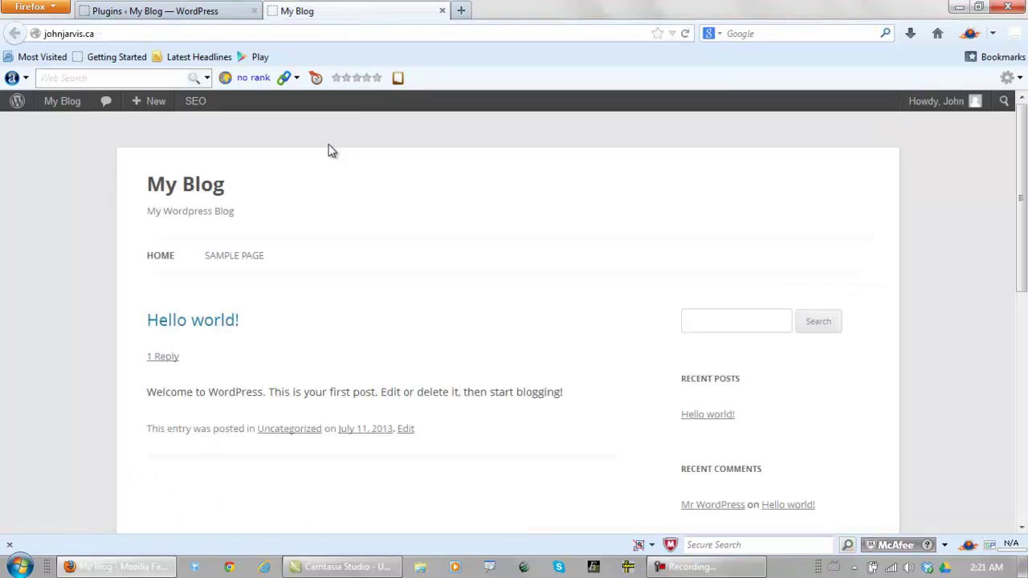
left_click(198, 13)
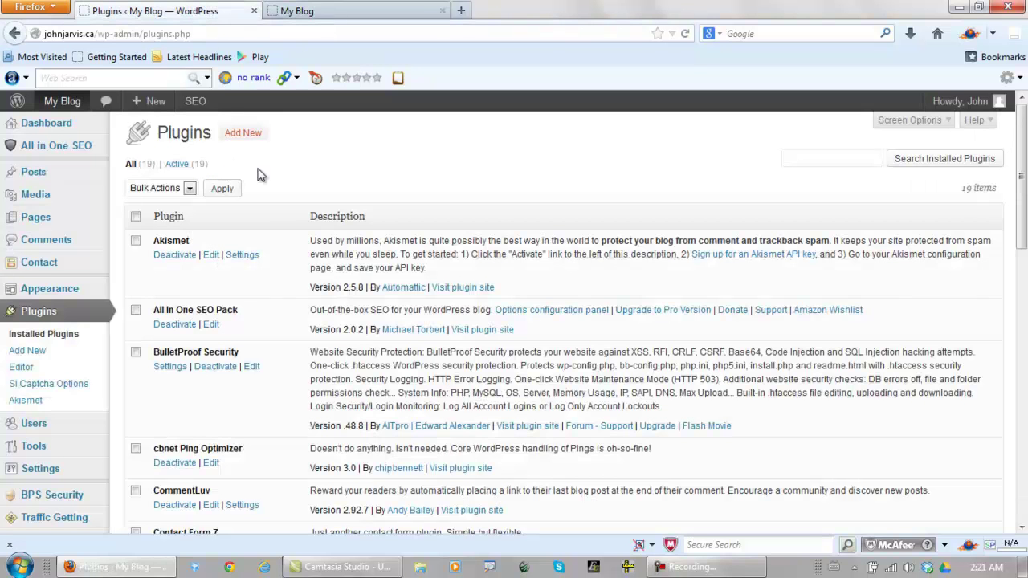
Step: Look through the list of installed plugins
scroll(283, 301, "down", 2)
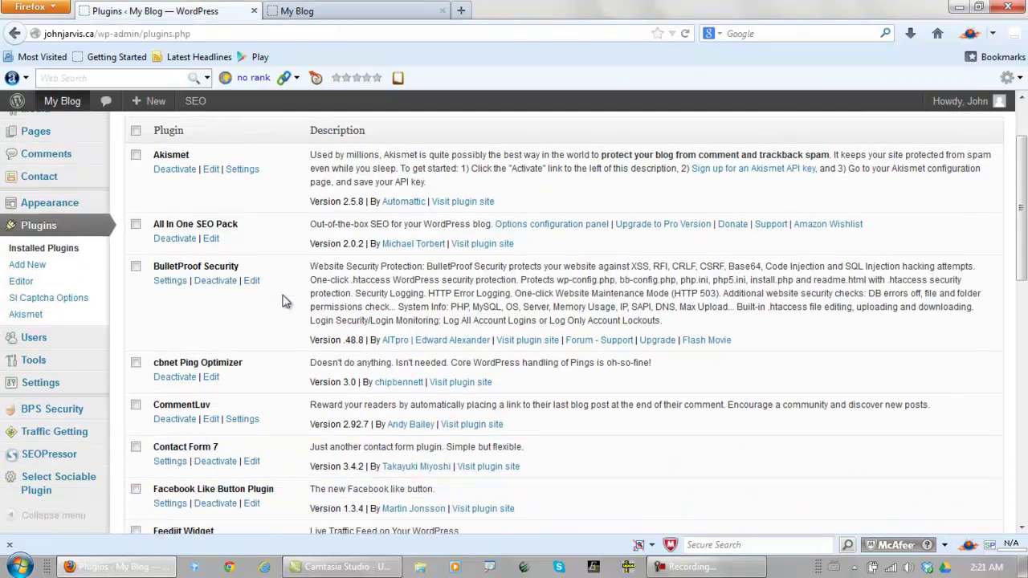
scroll(282, 301, "down", 2)
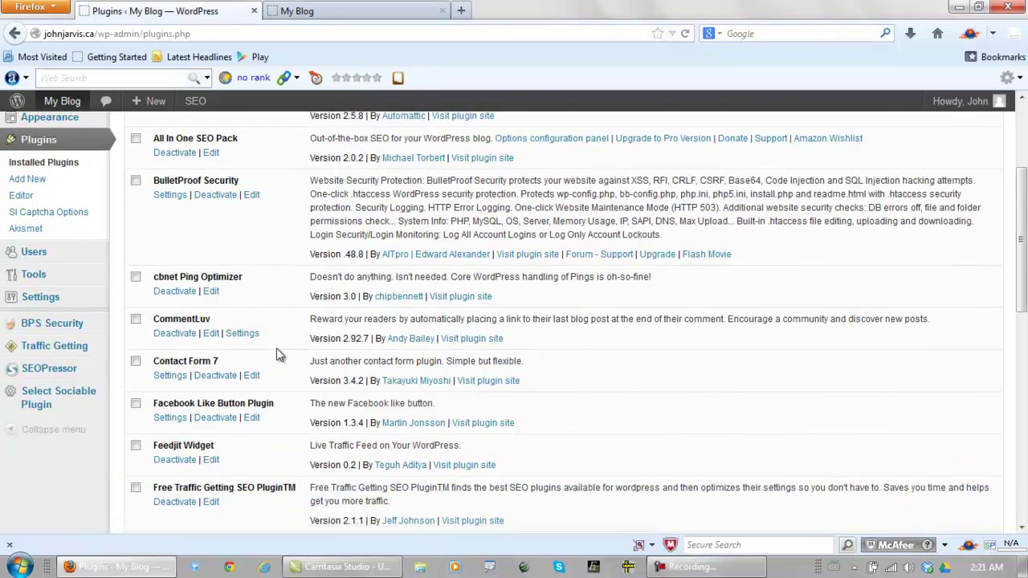
scroll(276, 354, "down", 4)
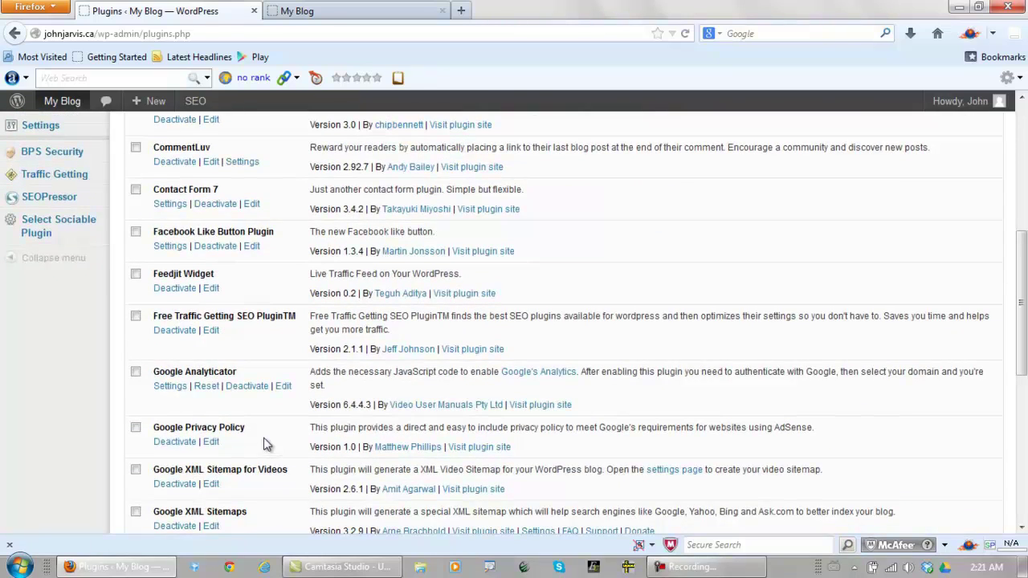
scroll(268, 444, "up", 8)
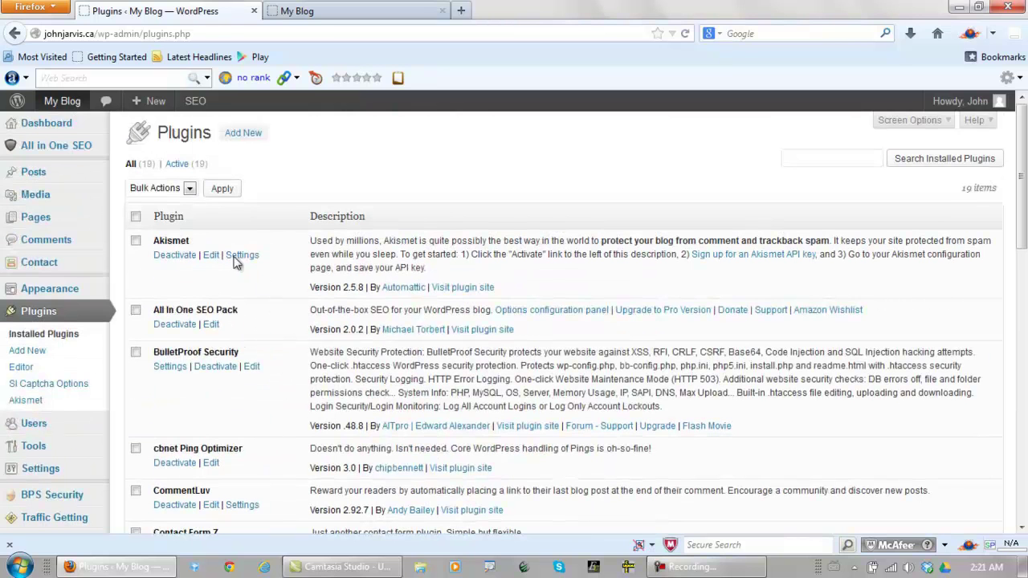
Step: Create and publish a new page titled "Contact Me" with Sociable 2 disabled for it
mouse_move(28, 225)
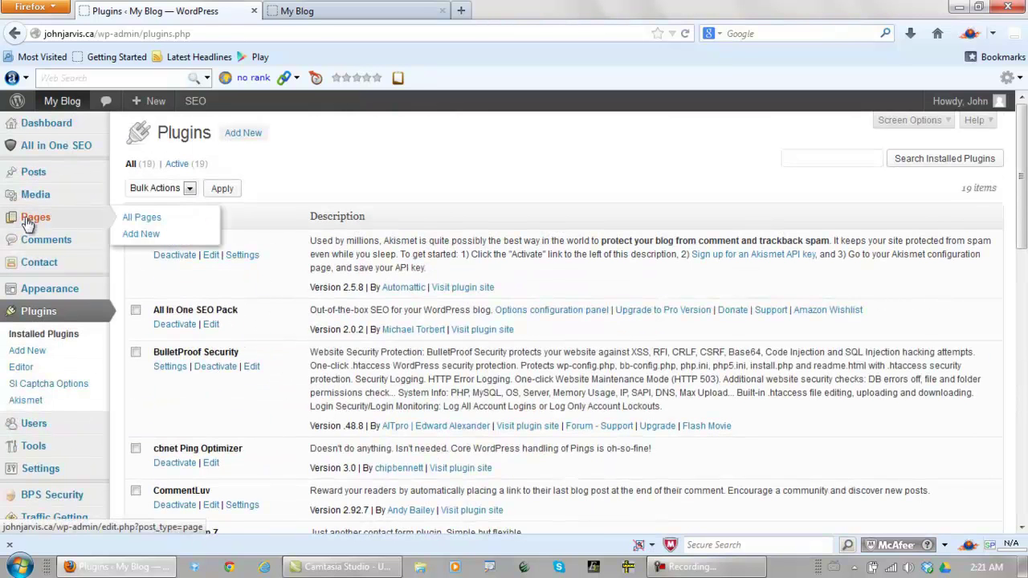
left_click(152, 236)
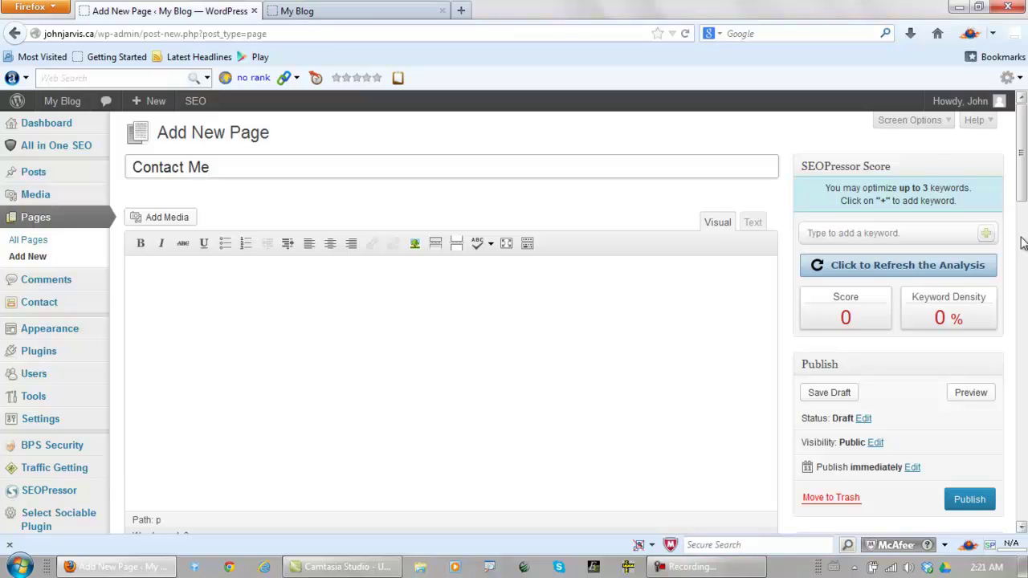
scroll(1024, 176, "down", 5)
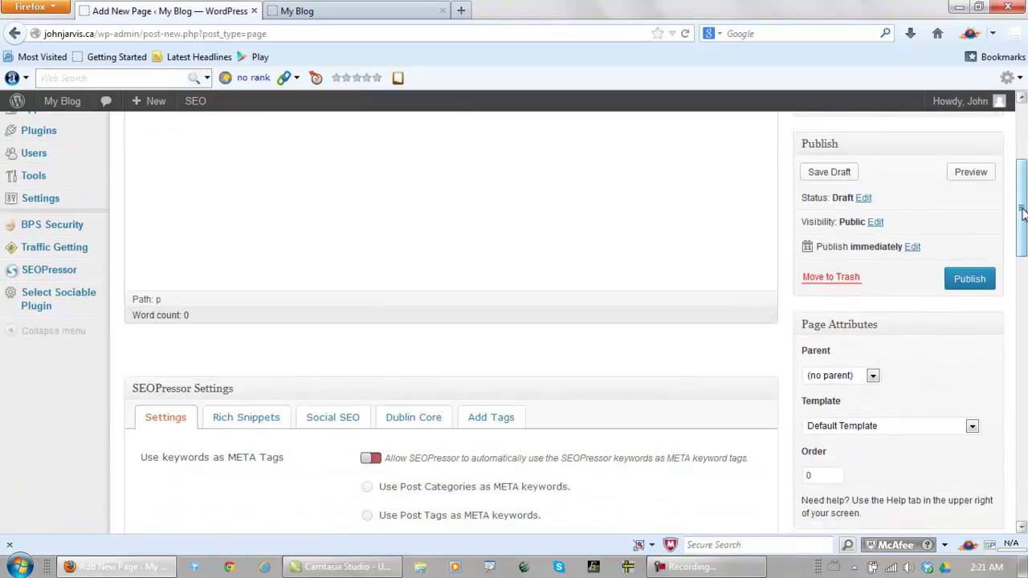
scroll(1023, 213, "down", 4)
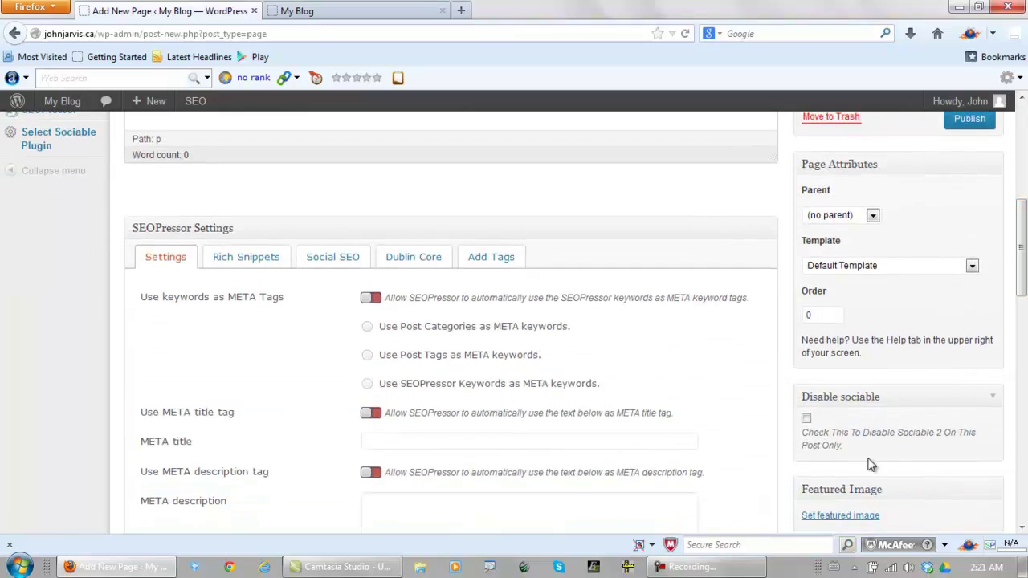
left_click(806, 420)
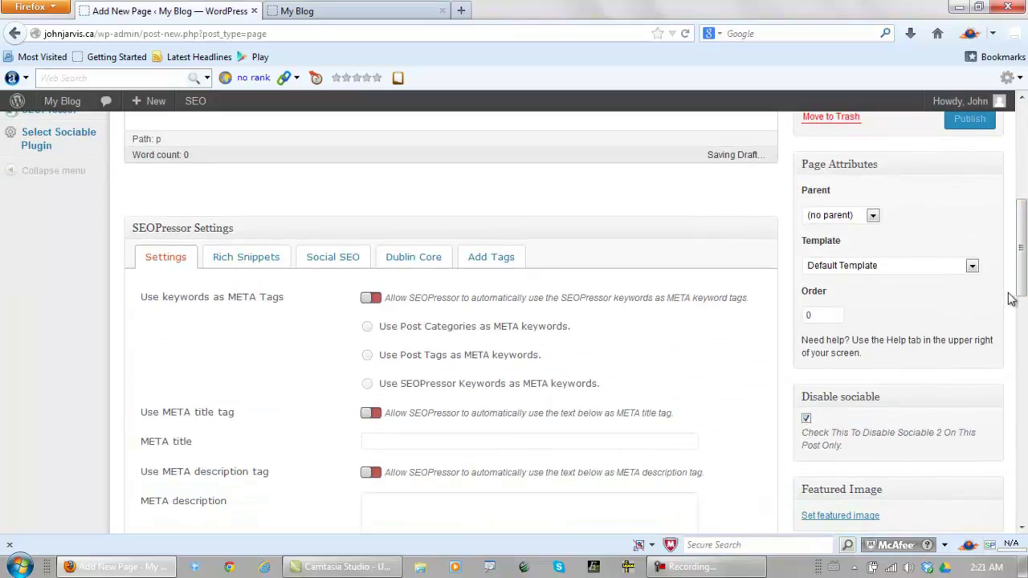
left_click_drag(1023, 289, 1023, 225)
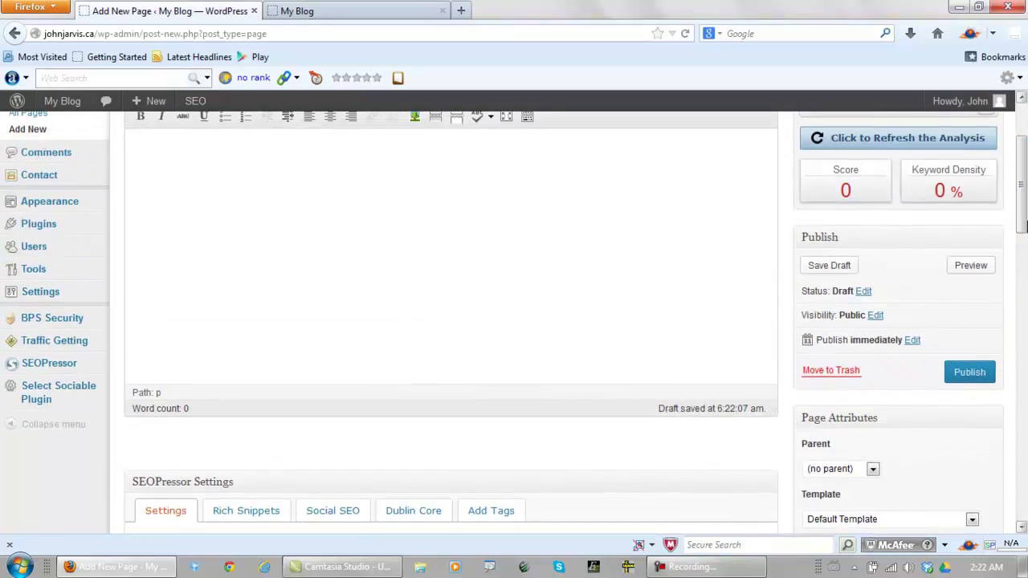
left_click(968, 372)
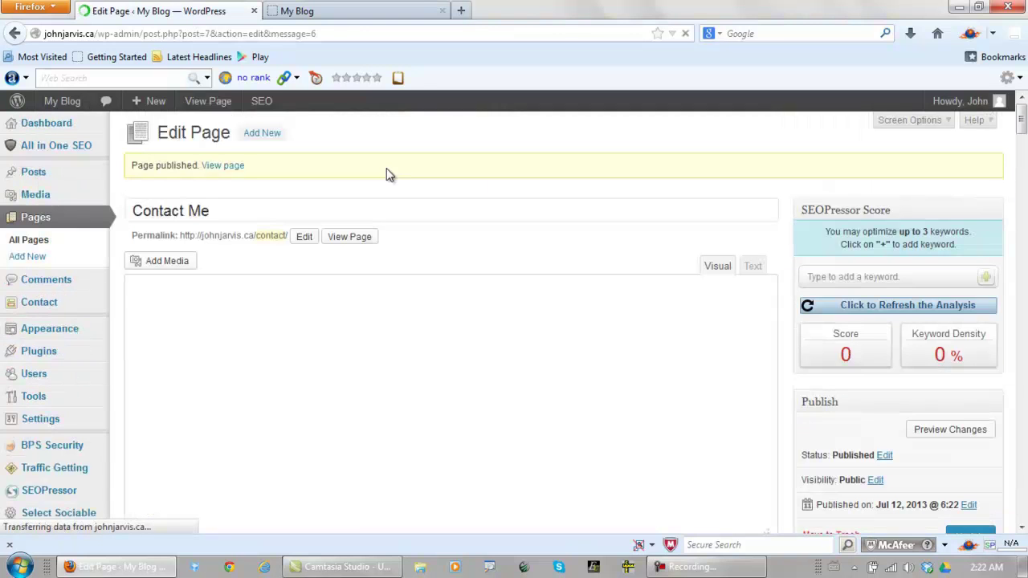
Step: Create and publish a new page titled "Privacy Policy" with Sociable 2 disabled for it
left_click(258, 135)
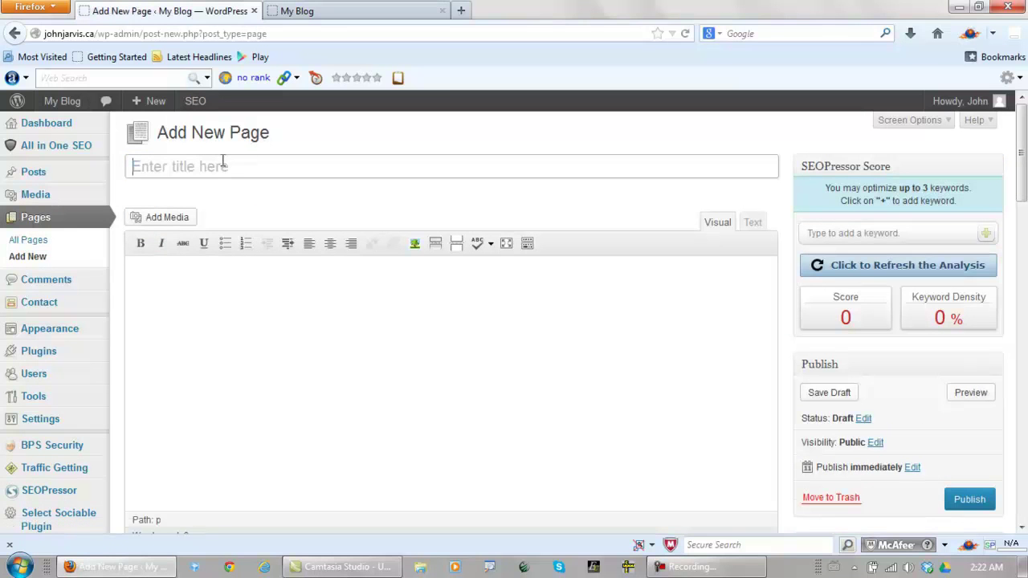
left_click(230, 167)
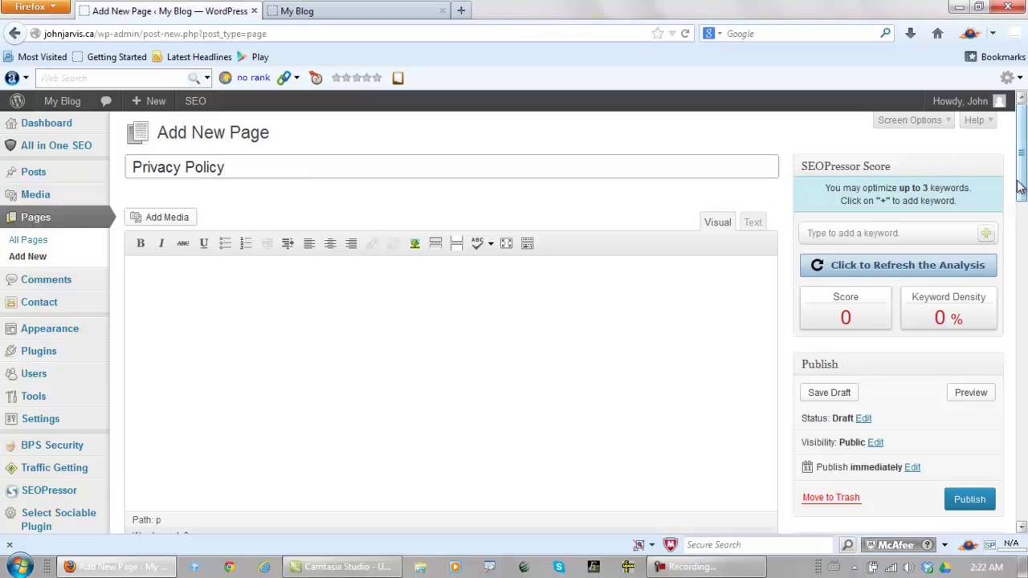
mouse_move(1020, 194)
left_mouse_down()
mouse_move(1024, 285)
mouse_move(1024, 197)
left_mouse_up()
left_click(806, 372)
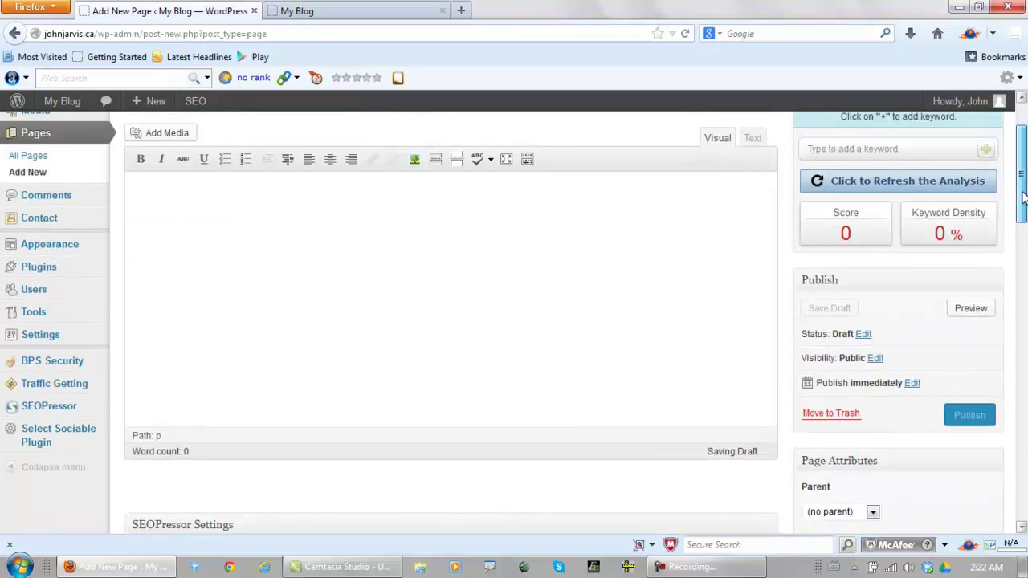
left_click(972, 416)
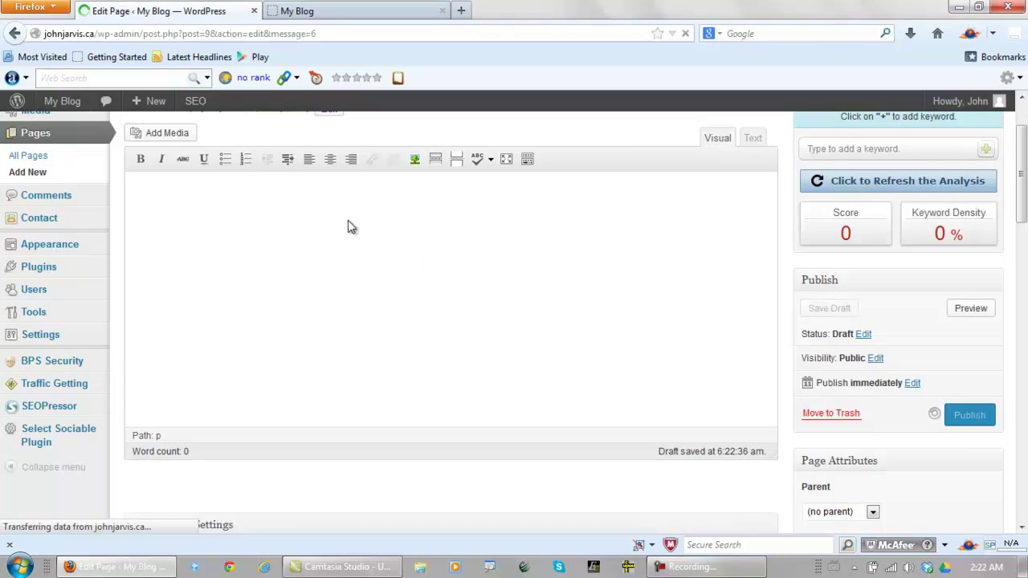
Step: Reload the blog's front page and view the Contact Me and Privacy Policy pages on the live site
left_click(325, 11)
left_click(682, 34)
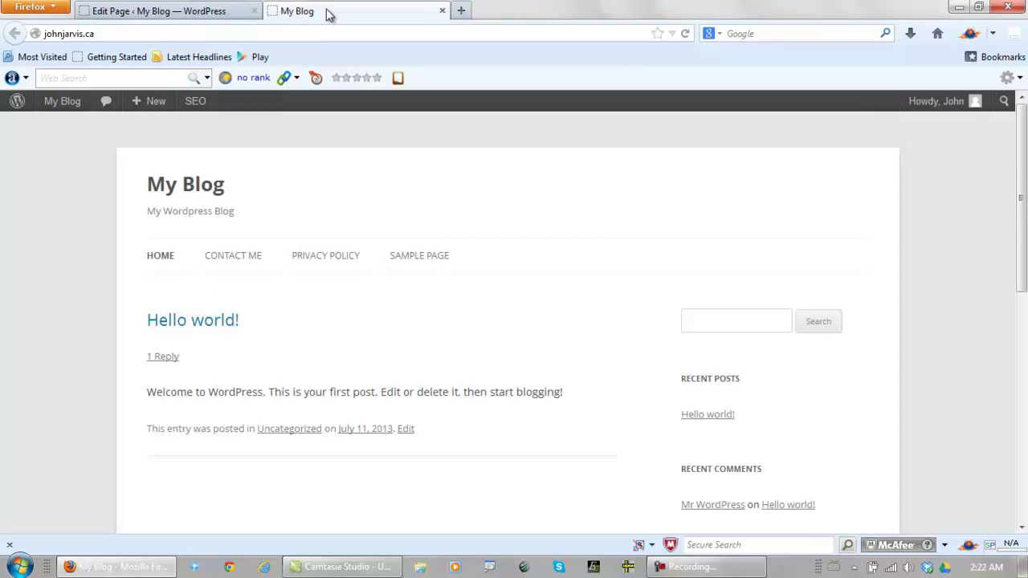
left_click(245, 261)
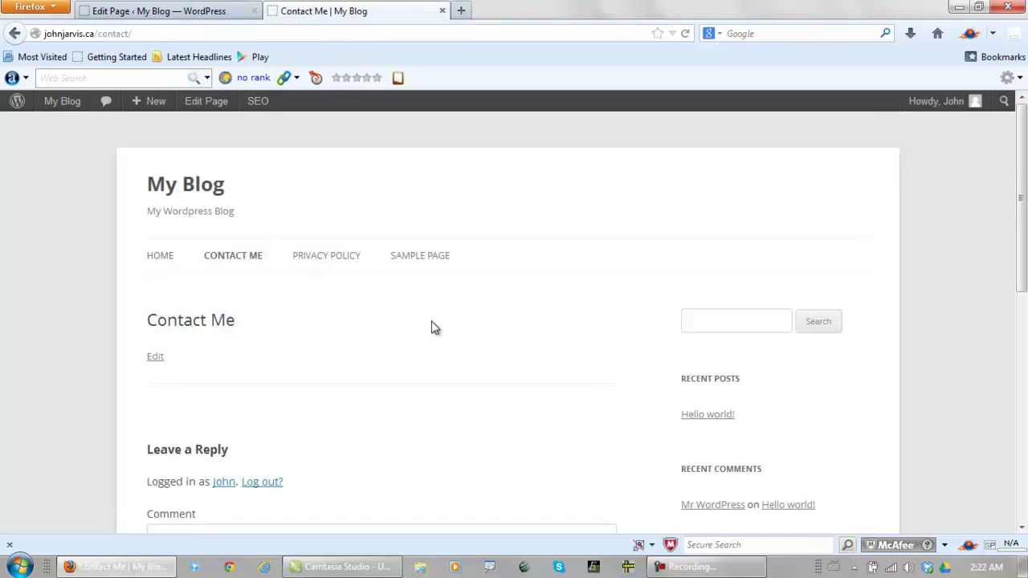
scroll(377, 342, "down", 3)
scroll(365, 321, "up", 3)
left_click(328, 259)
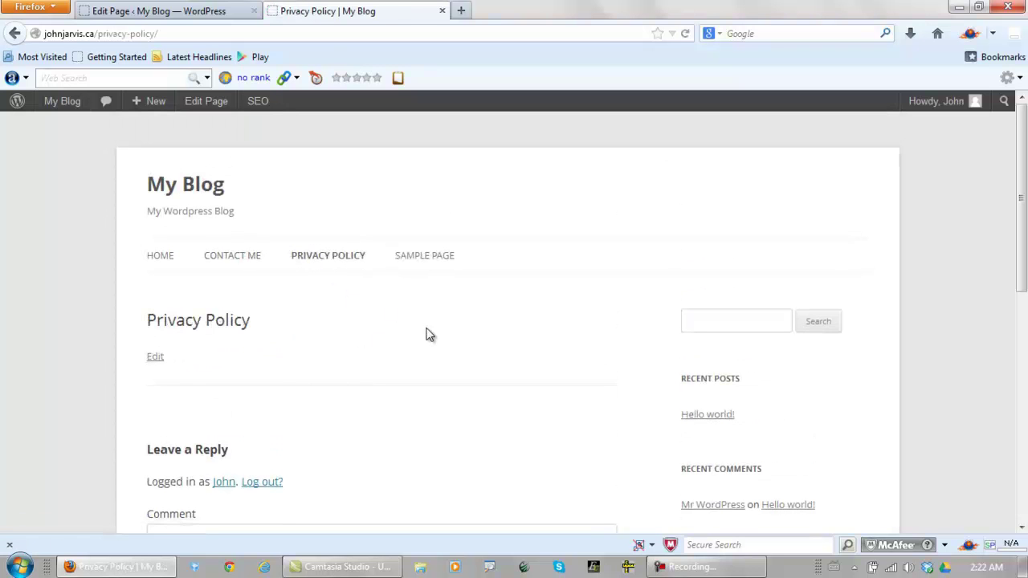
Step: Copy the <!-- googleprivacypolicy --> tag from the Google Privacy Policy plugin's settings
left_click(180, 11)
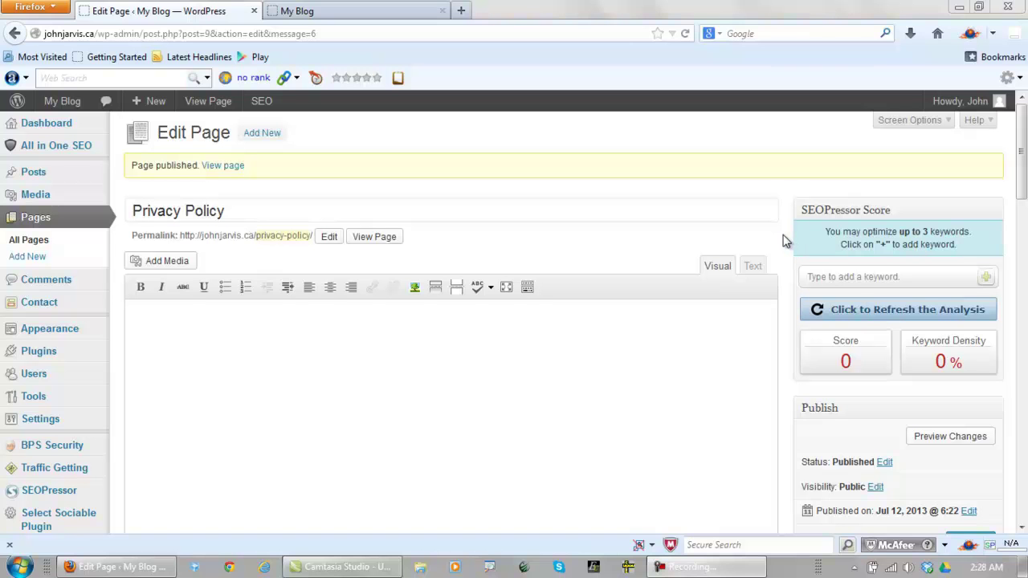
left_click(624, 395)
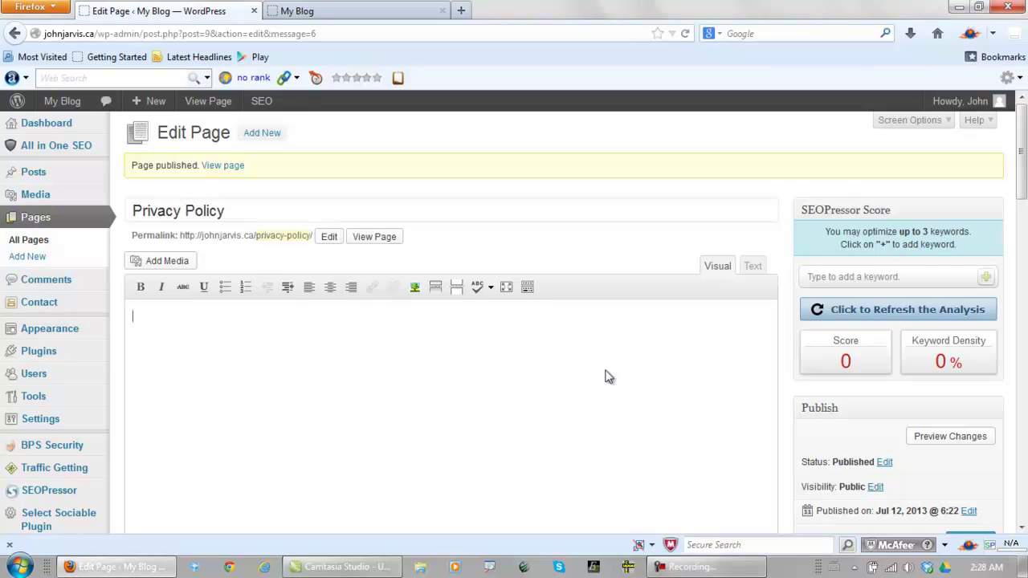
scroll(601, 375, "down", 2)
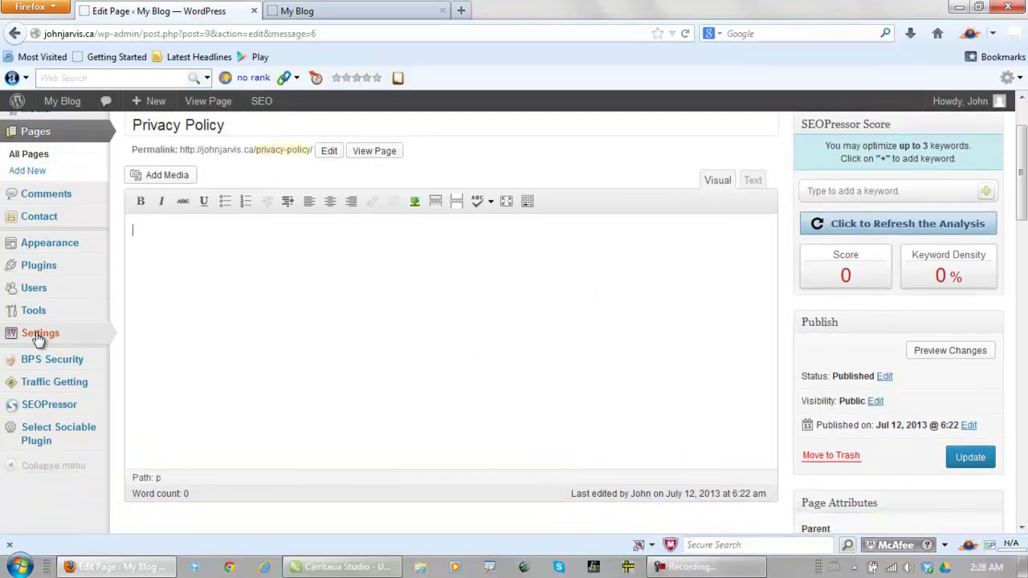
mouse_move(33, 340)
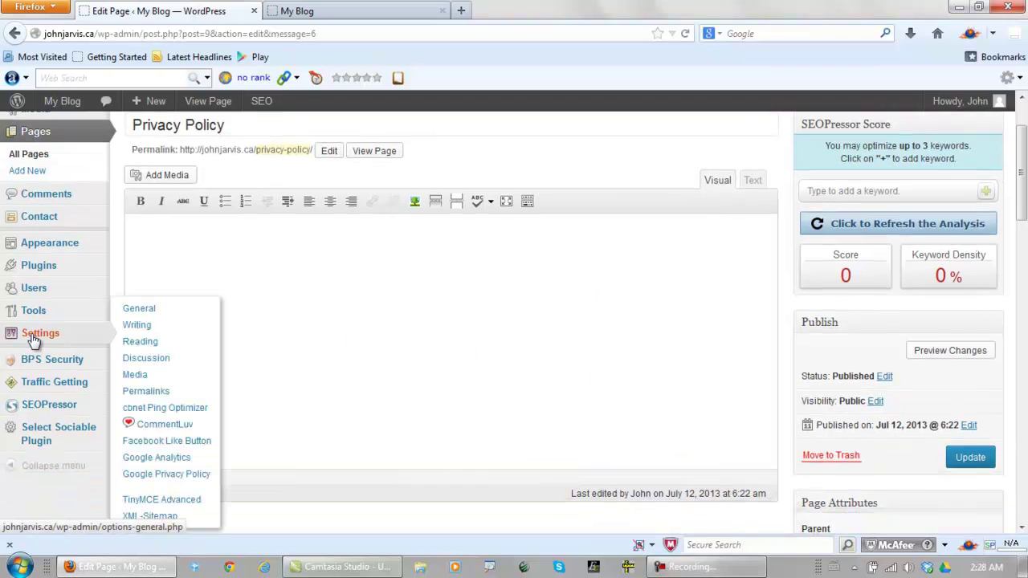
left_click(160, 475)
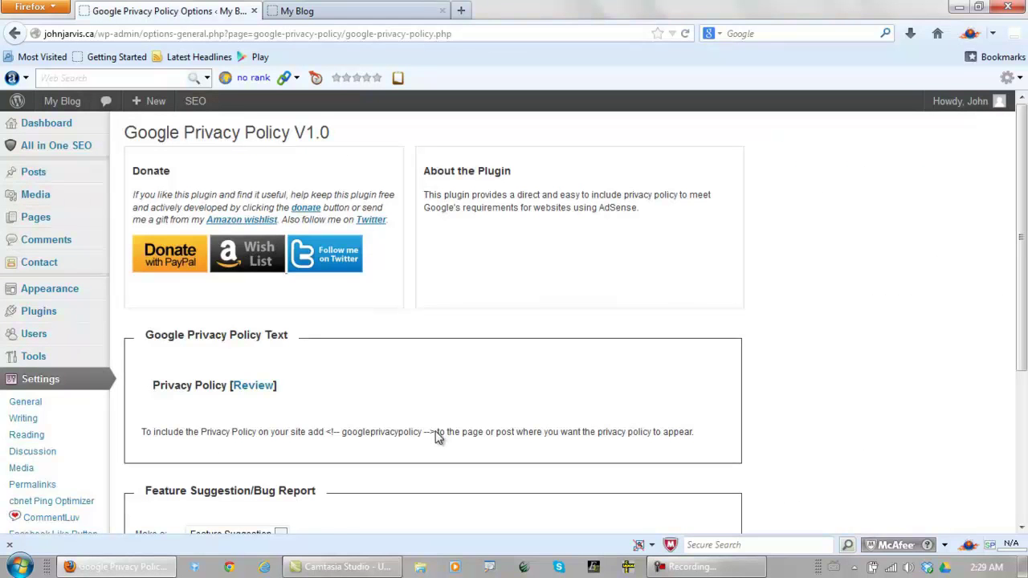
left_click_drag(361, 432, 330, 434)
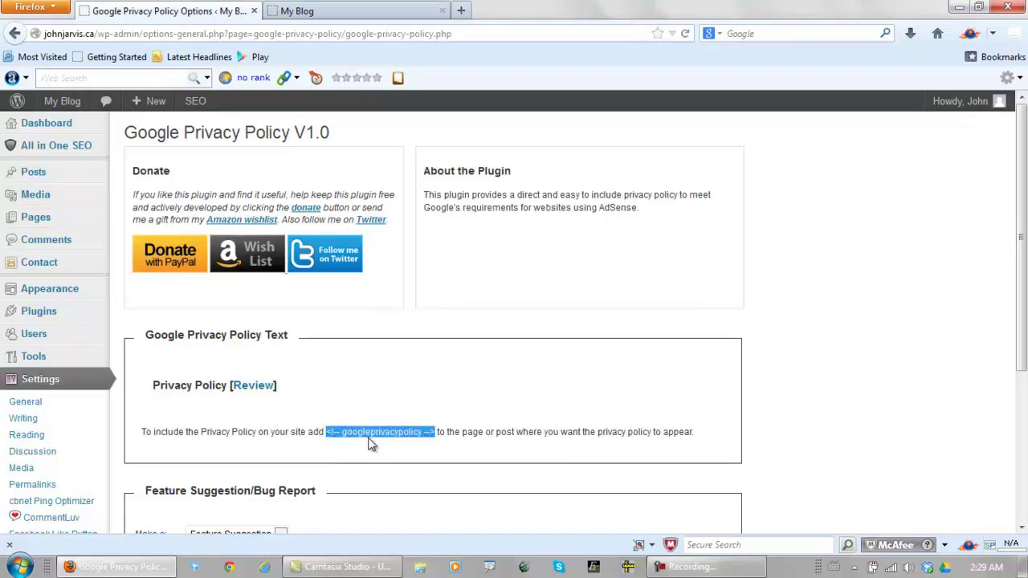
right_click(370, 438)
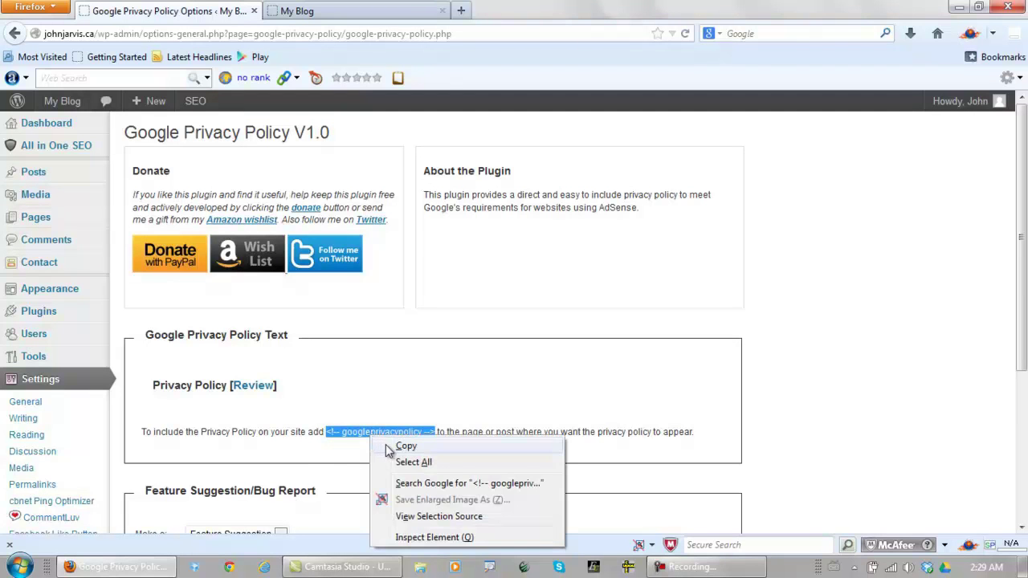
left_click(406, 447)
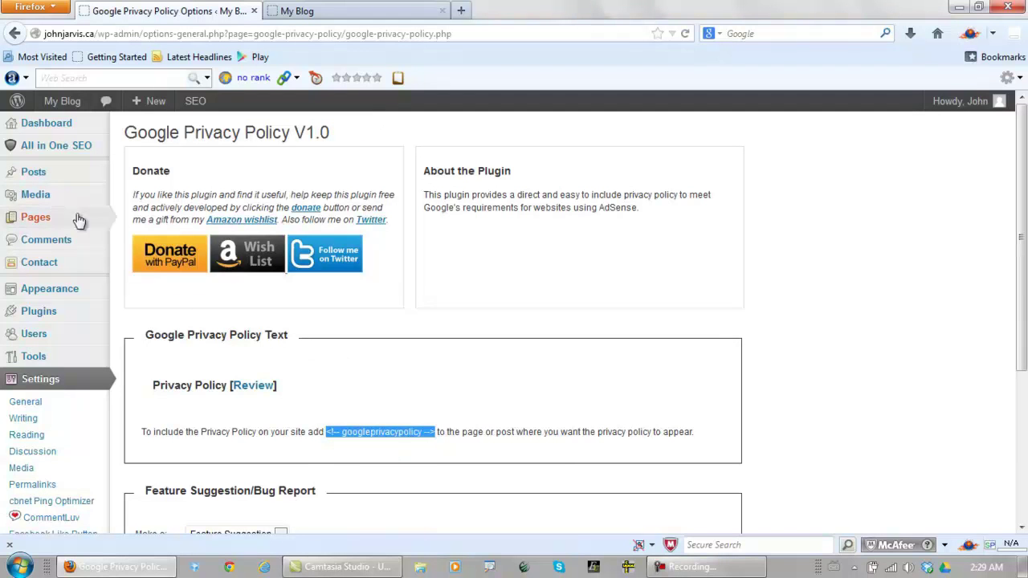
Step: Add the copied <!-- googleprivacypolicy --> tag to the Privacy Policy page as plain text markup and update the page
mouse_move(35, 215)
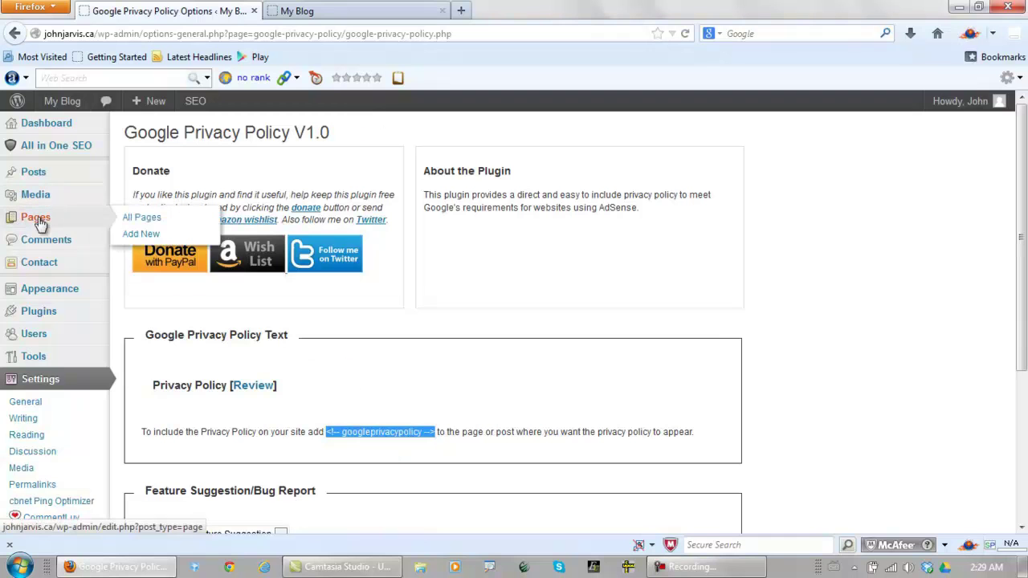
left_click(144, 223)
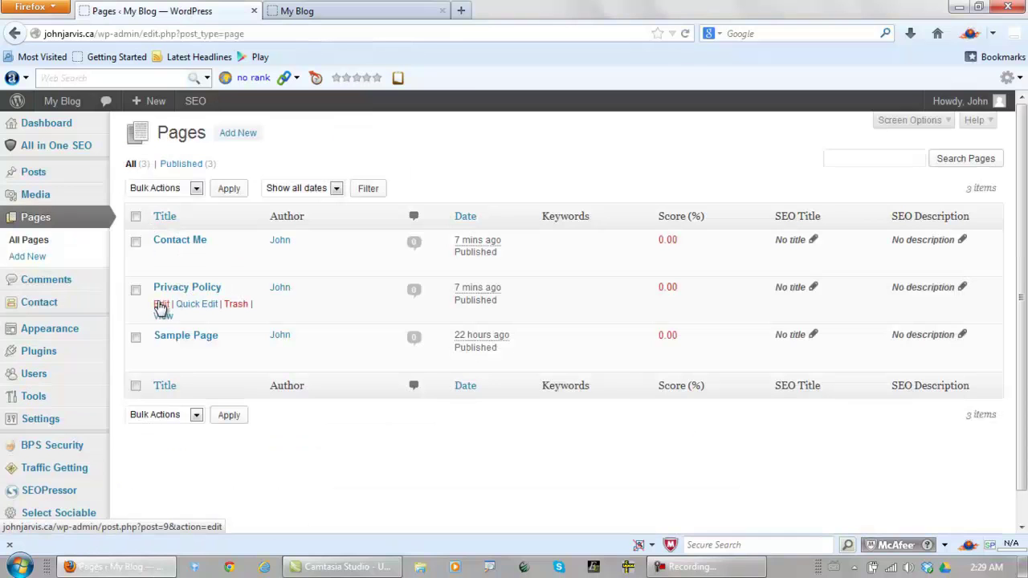
left_click(162, 306)
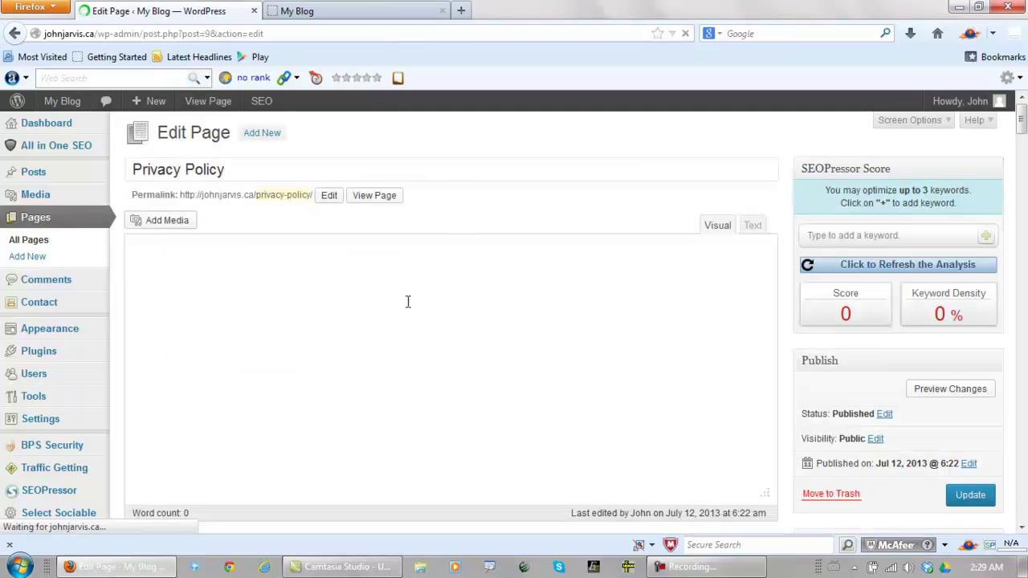
left_click(753, 227)
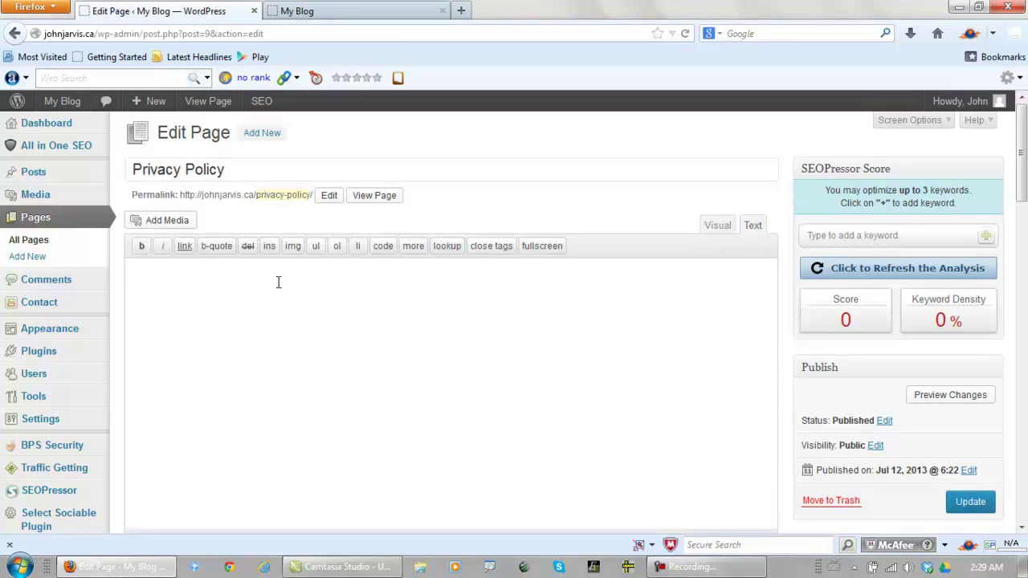
right_click(201, 288)
left_click(239, 353)
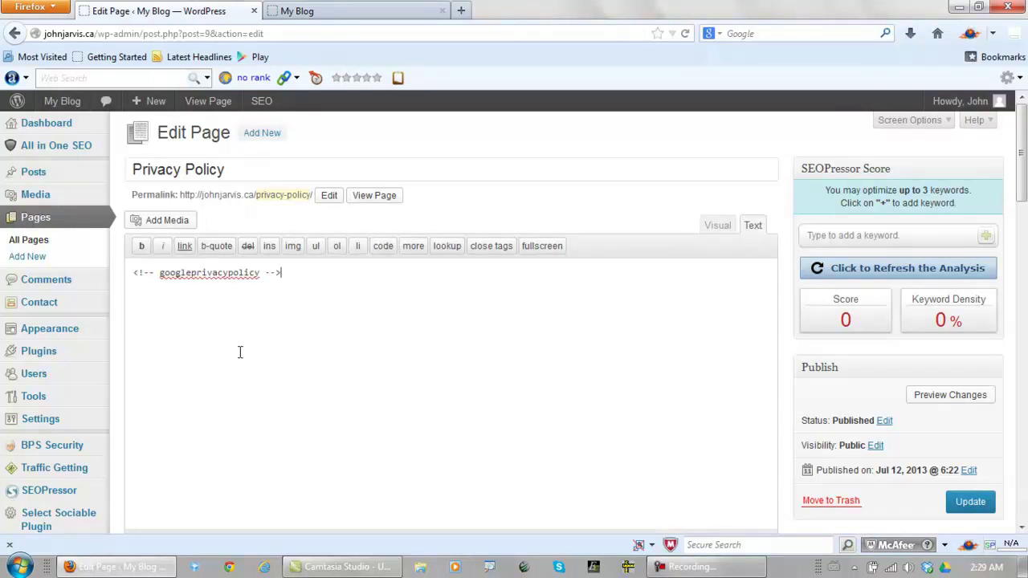
left_click(960, 504)
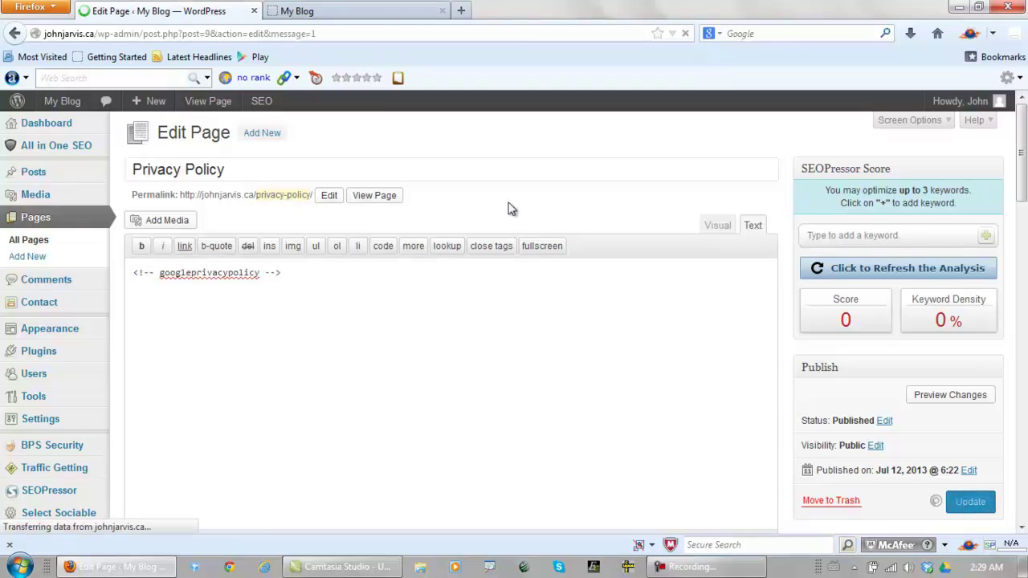
Step: Reload the live blog, read through its Privacy Policy page, and open the Contact Me page
left_click(353, 11)
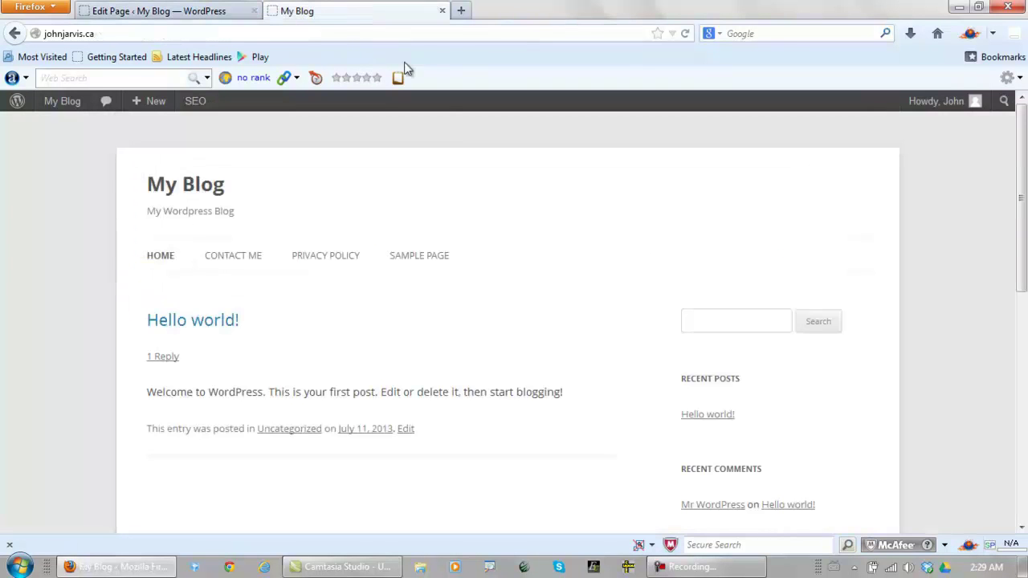
left_click(685, 34)
left_click(327, 261)
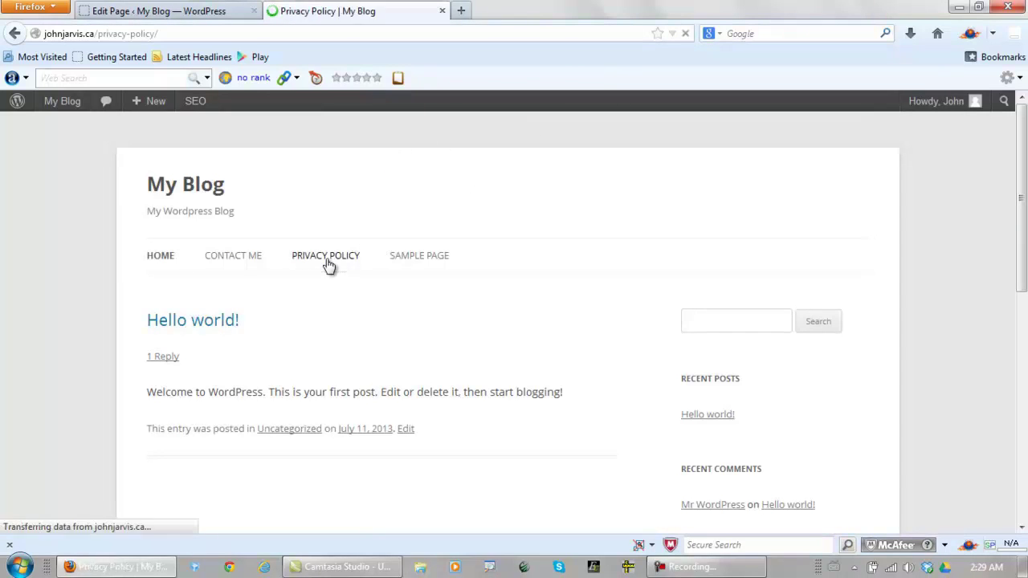
scroll(374, 321, "down", 4)
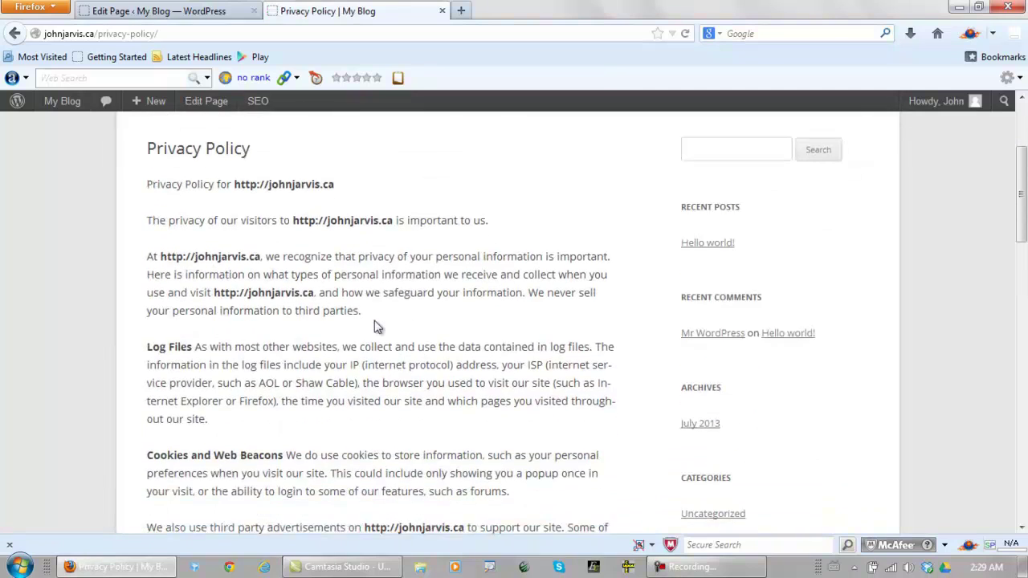
scroll(380, 323, "down", 5)
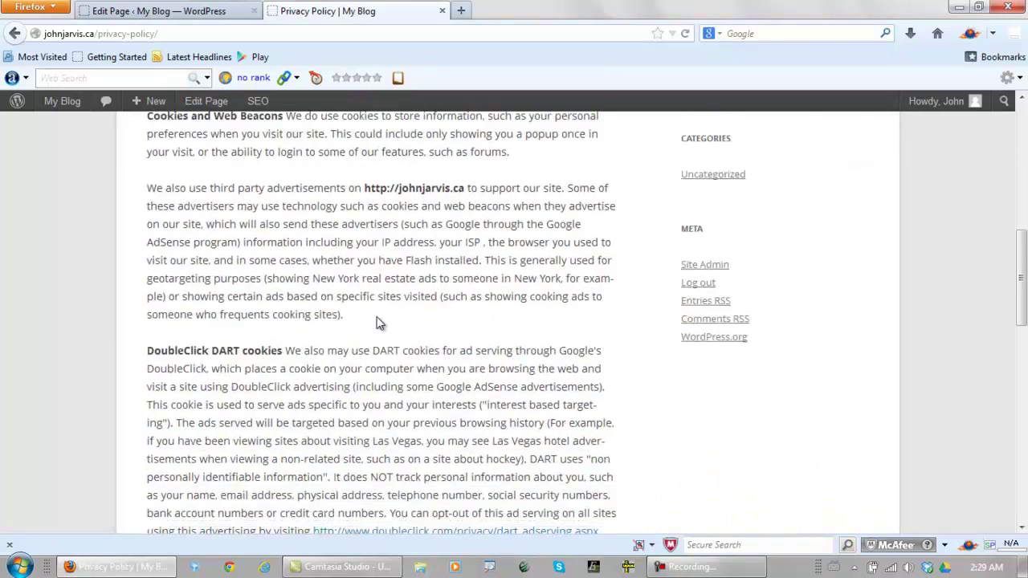
scroll(371, 320, "down", 2)
scroll(277, 279, "up", 12)
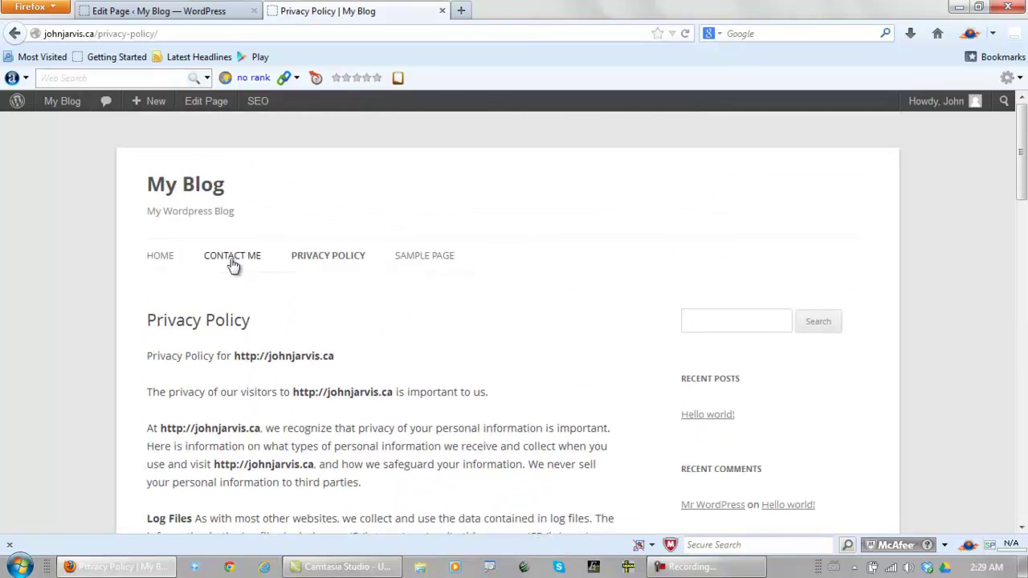
left_click(232, 265)
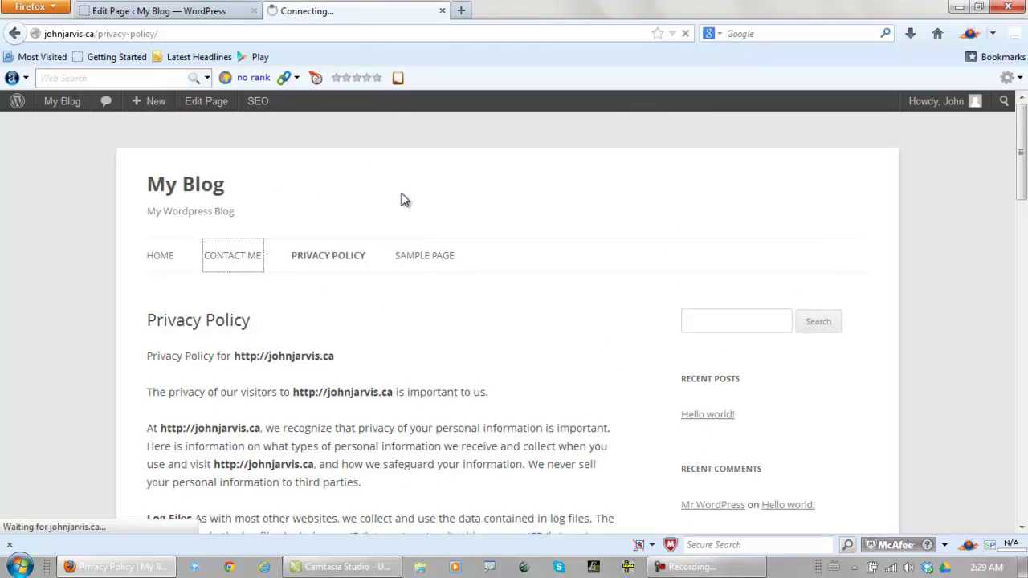
Step: Copy the shortcode [contact-form-7 id="4" title="Contact form 1"] from the Contact Form 7 list in the site's admin
left_click(191, 16)
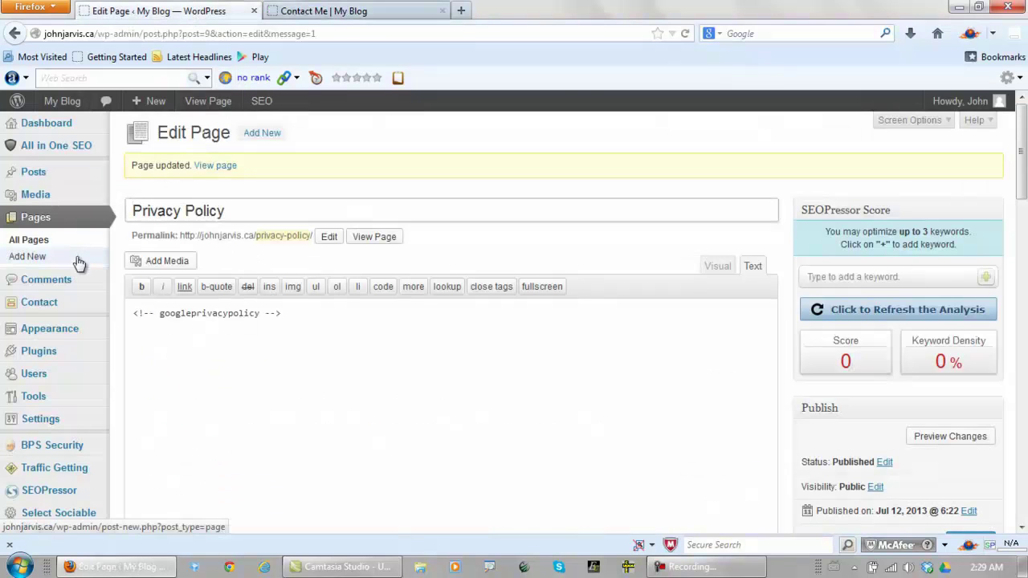
left_click(32, 306)
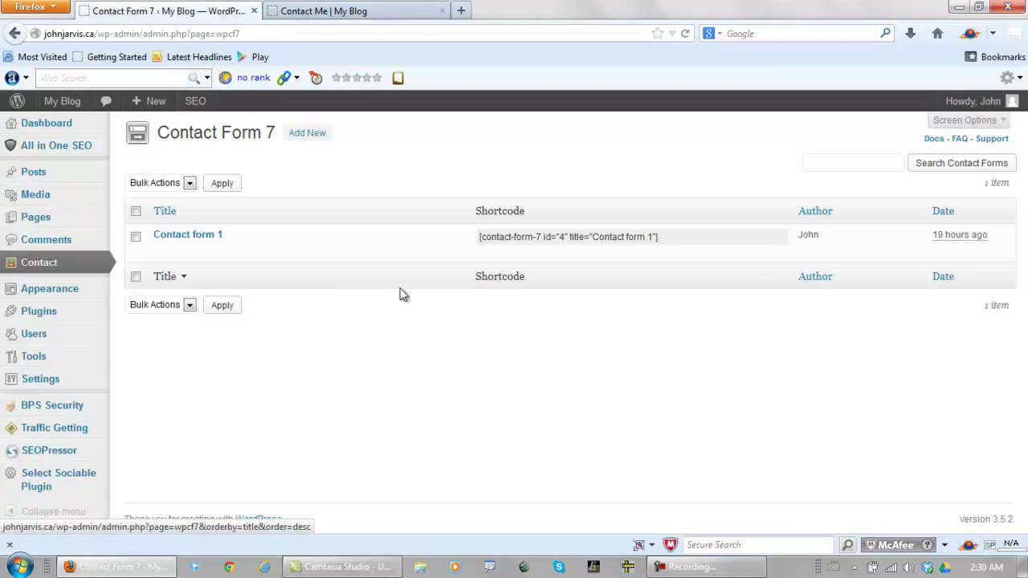
left_click(658, 236)
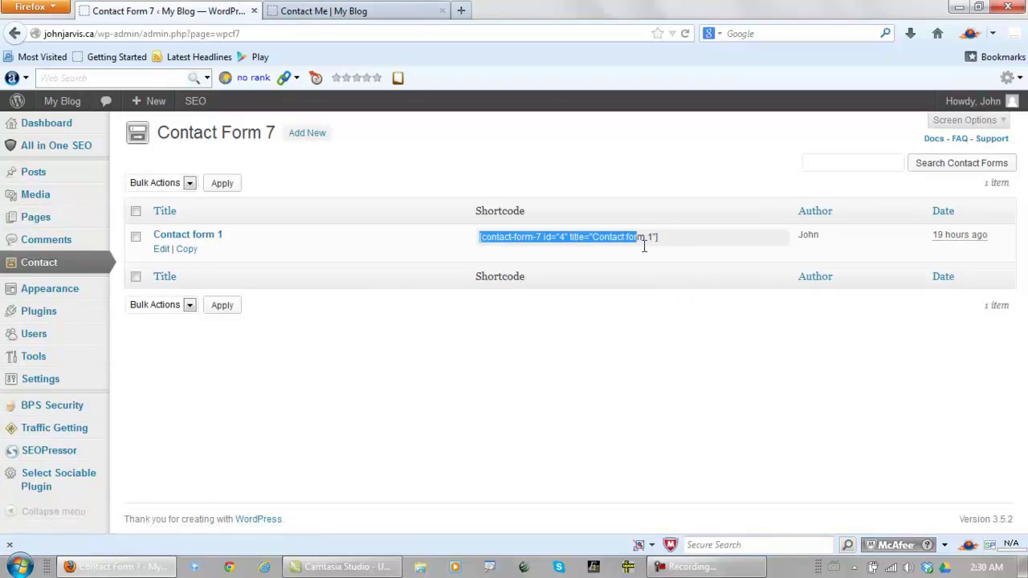
right_click(569, 238)
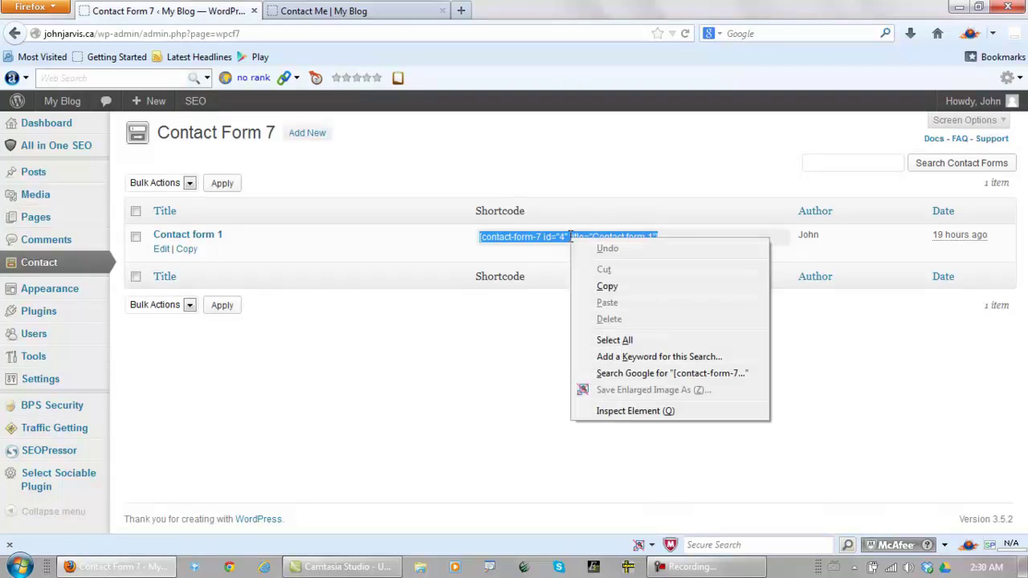
left_click(608, 287)
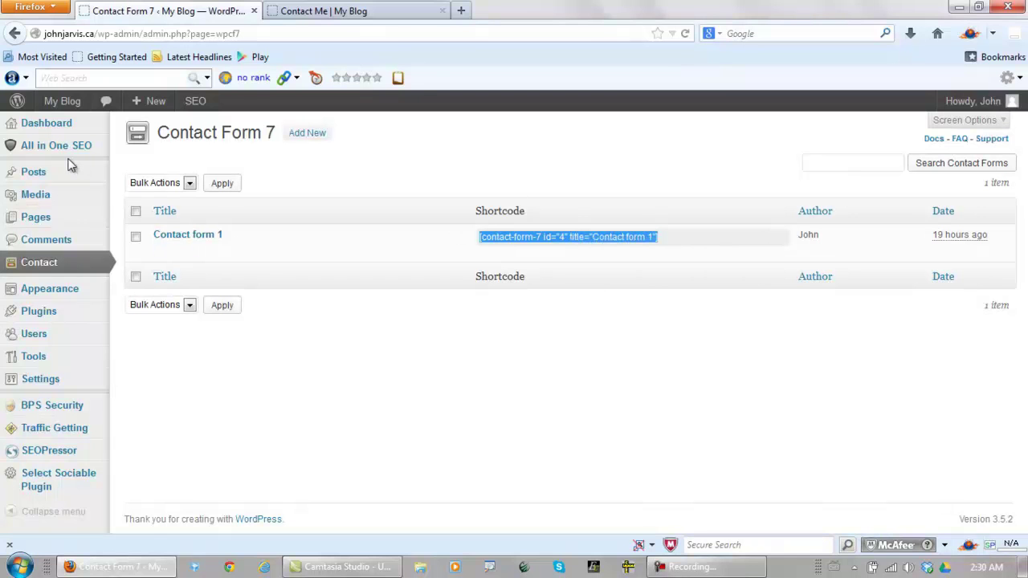
Step: Paste the contact form shortcode into the Contact Me page, update the page, and return to the dashboard
mouse_move(51, 223)
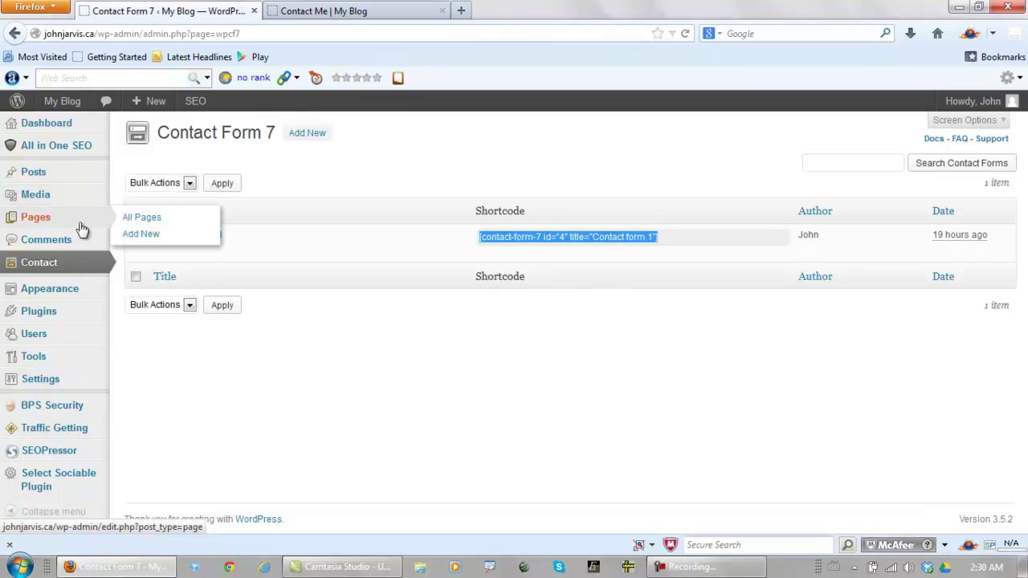
left_click(143, 219)
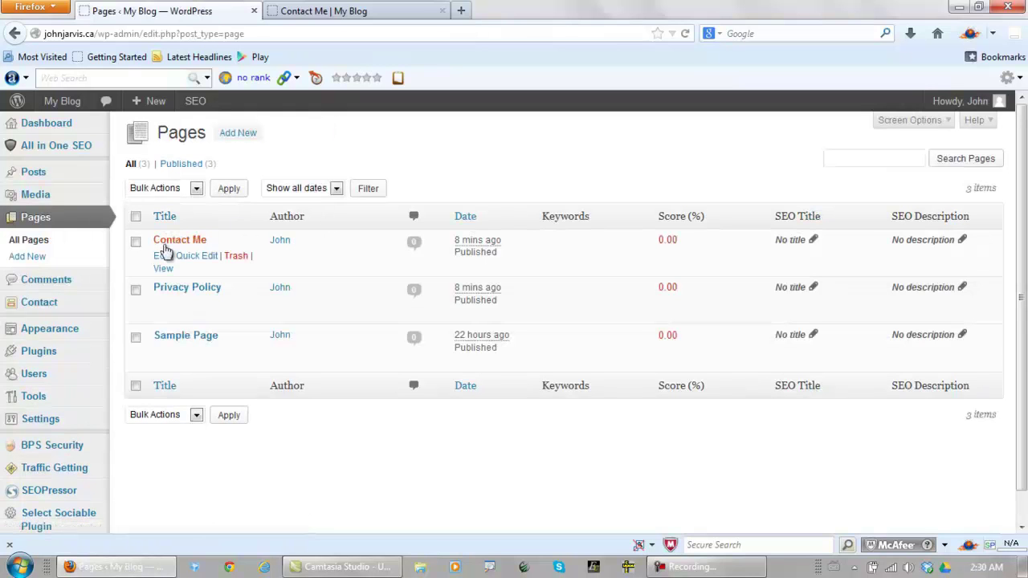
left_click(161, 257)
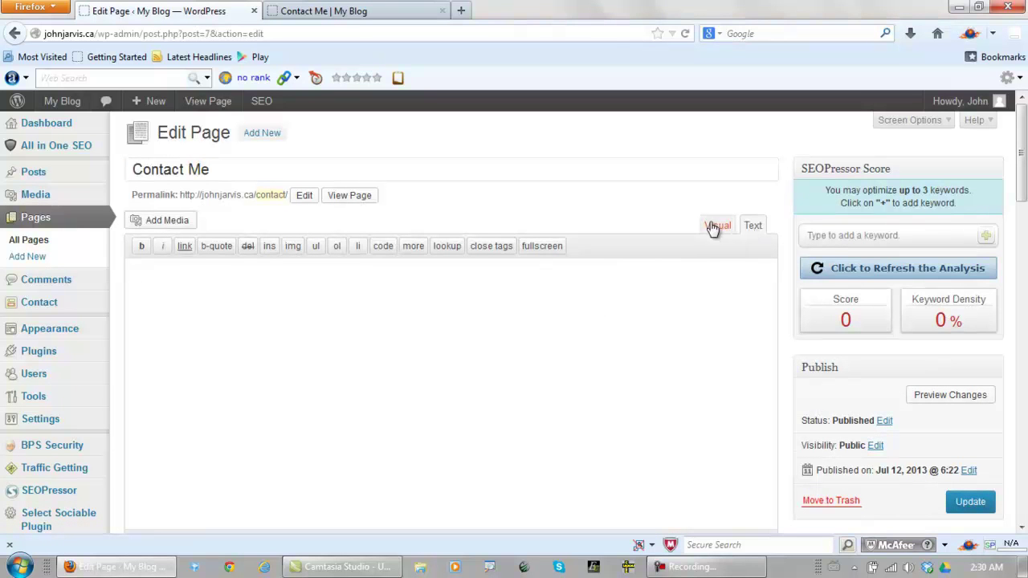
right_click(197, 287)
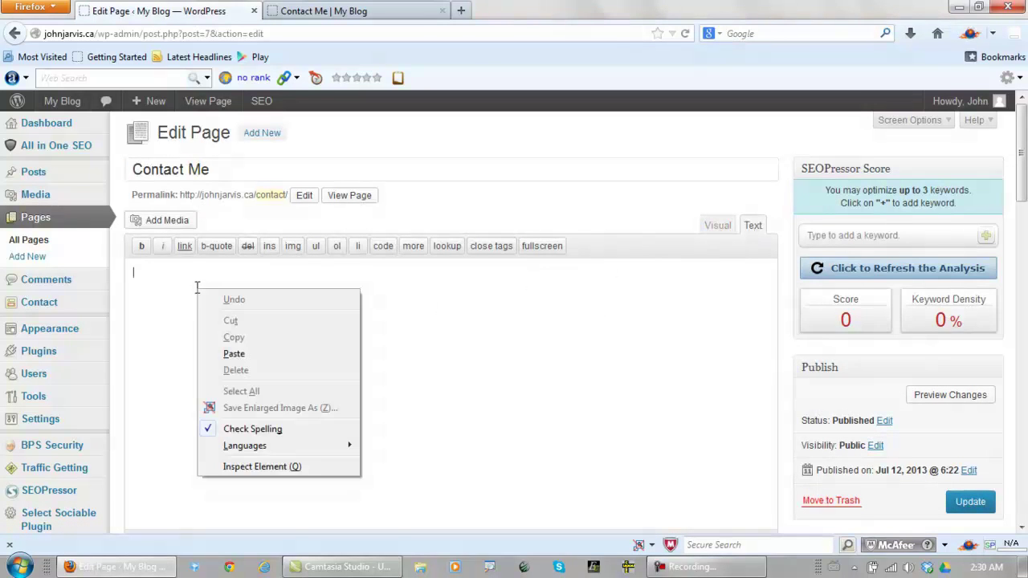
left_click(228, 351)
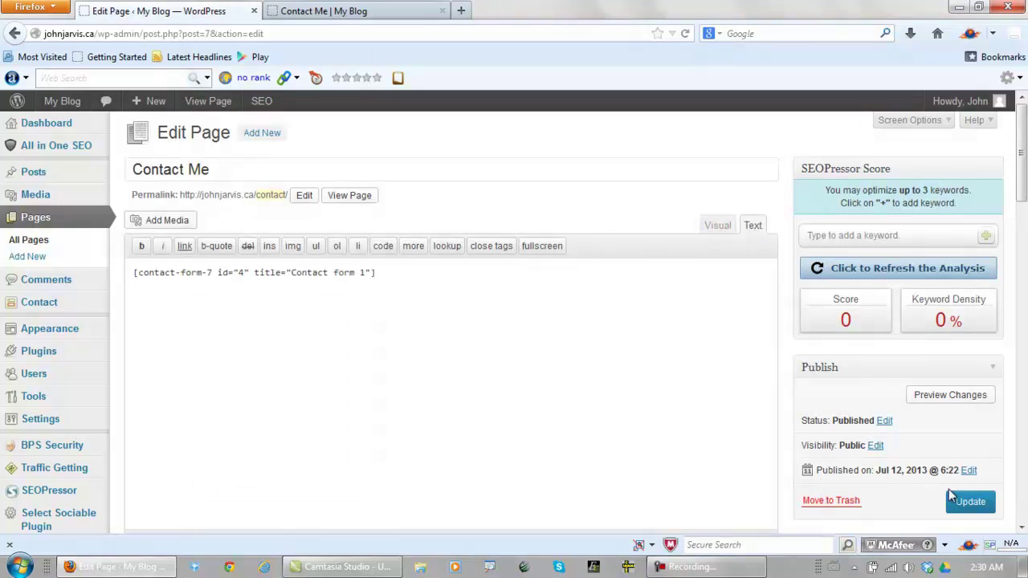
left_click(971, 501)
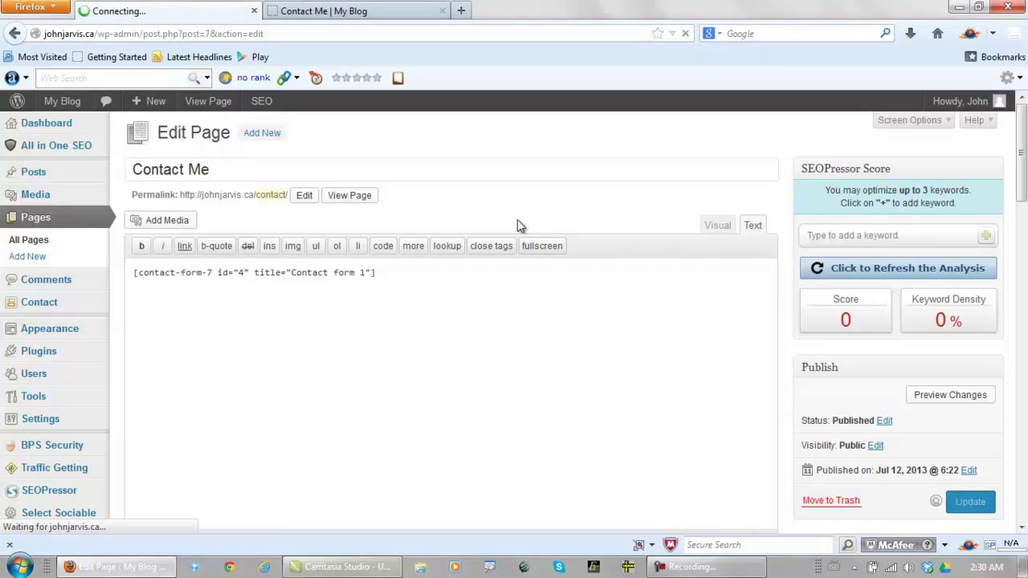
left_click(36, 127)
Step: Reload the live Contact Me page and look over the contact form's fields
left_click(353, 12)
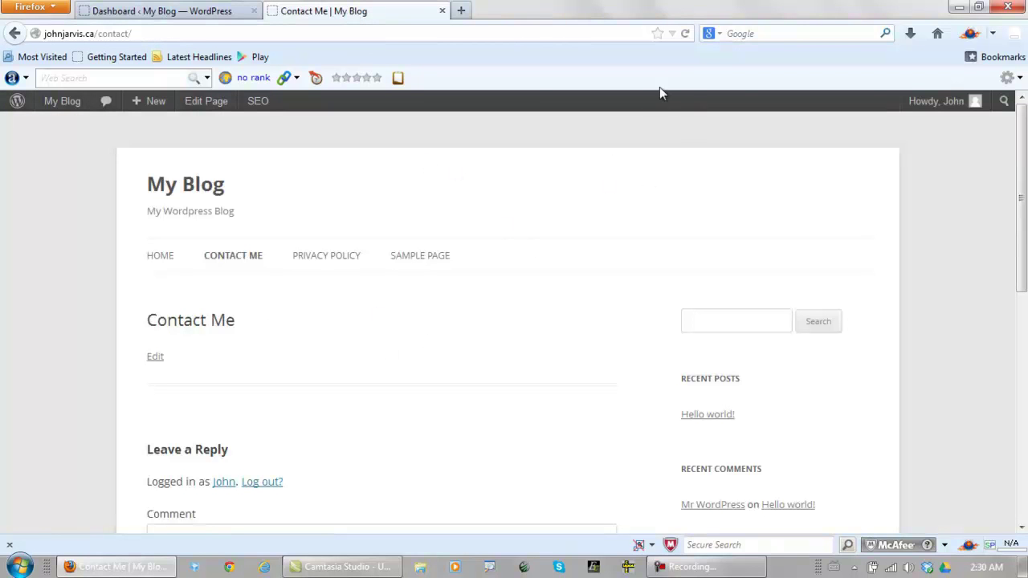
left_click(685, 33)
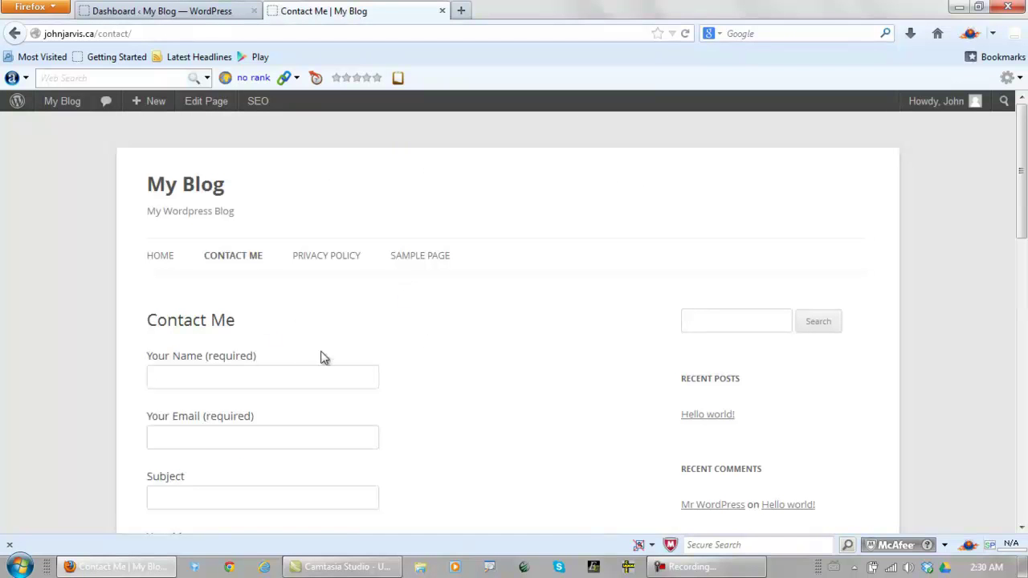
scroll(443, 348, "down", 5)
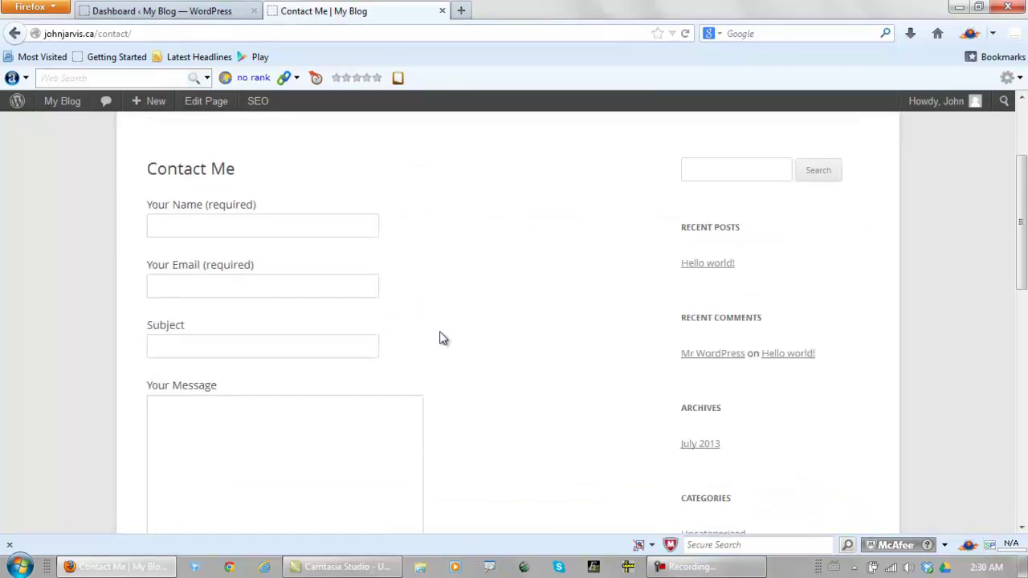
scroll(465, 325, "up", 5)
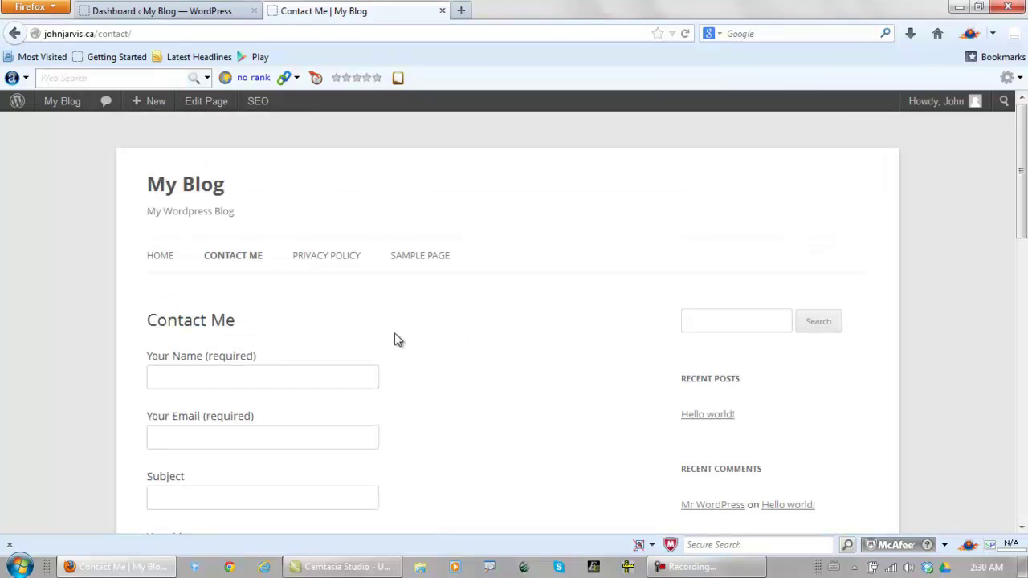
scroll(439, 362, "down", 3)
scroll(439, 362, "up", 3)
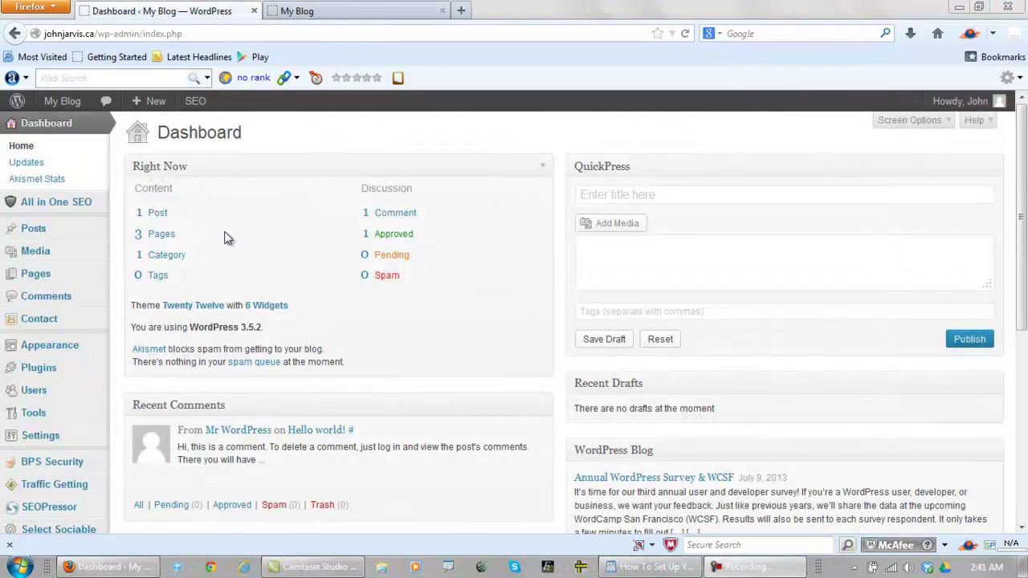
Step: View the blog's front page and examine the opening text of the "Hello world!" post
left_click(313, 12)
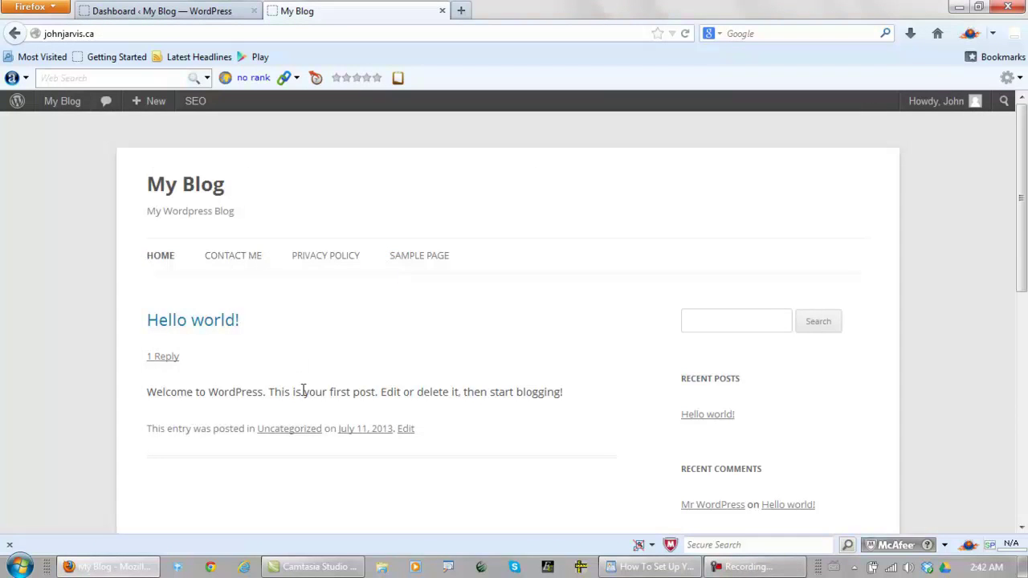
left_click_drag(379, 391, 147, 392)
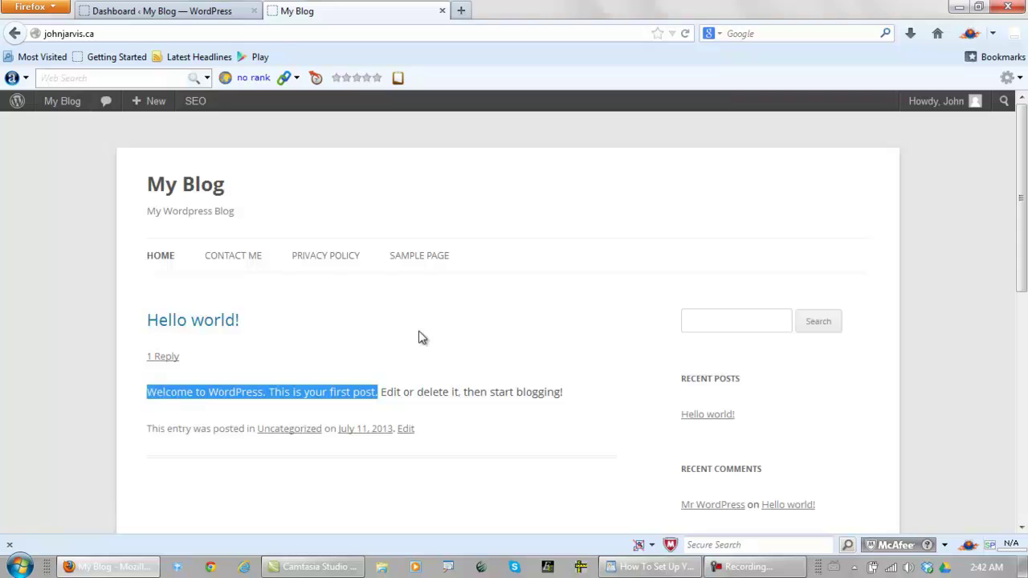
left_click(338, 302)
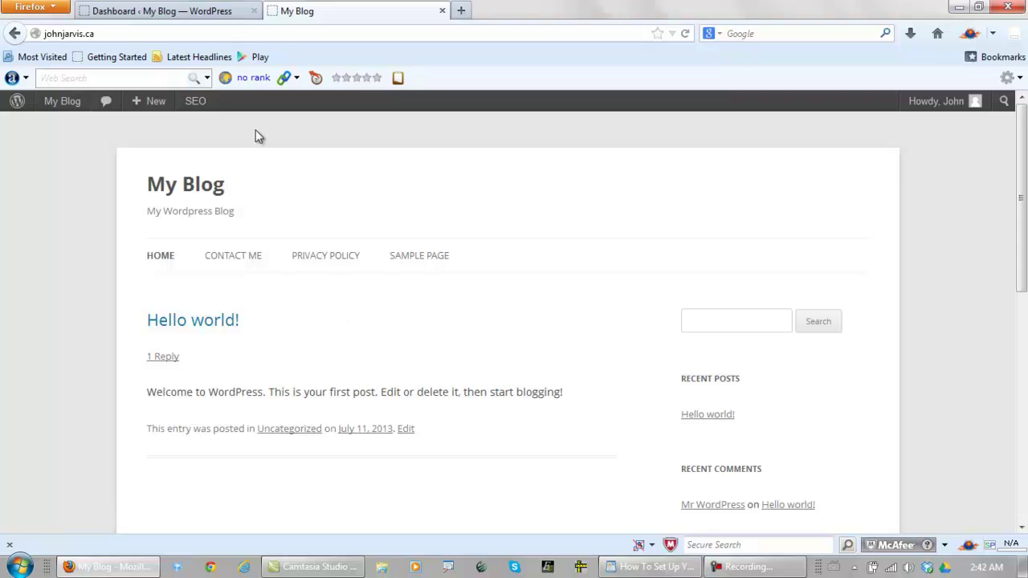
Step: Return to the admin dashboard, add a new page titled "Home", and try to publish it
left_click(190, 11)
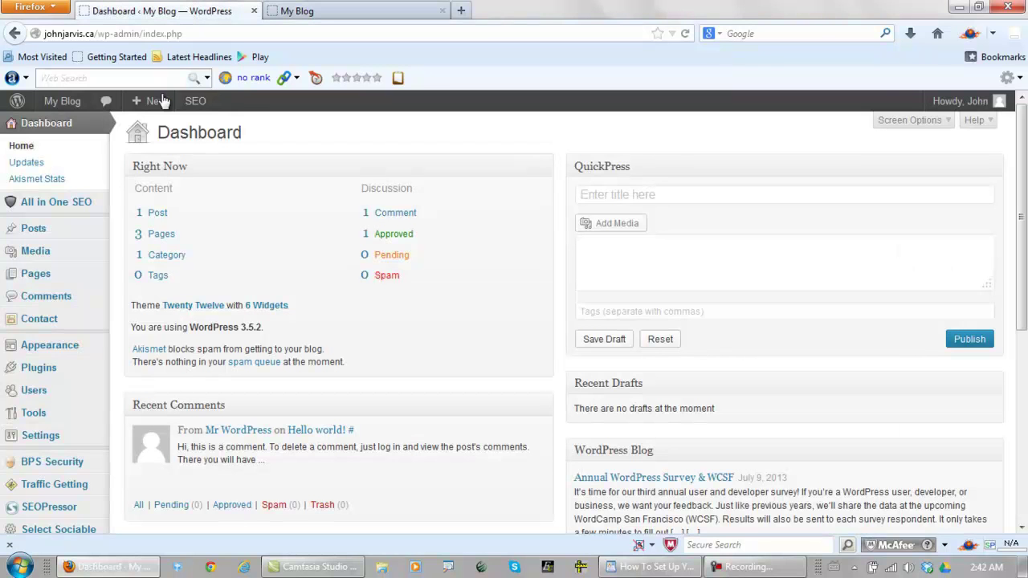
mouse_move(36, 277)
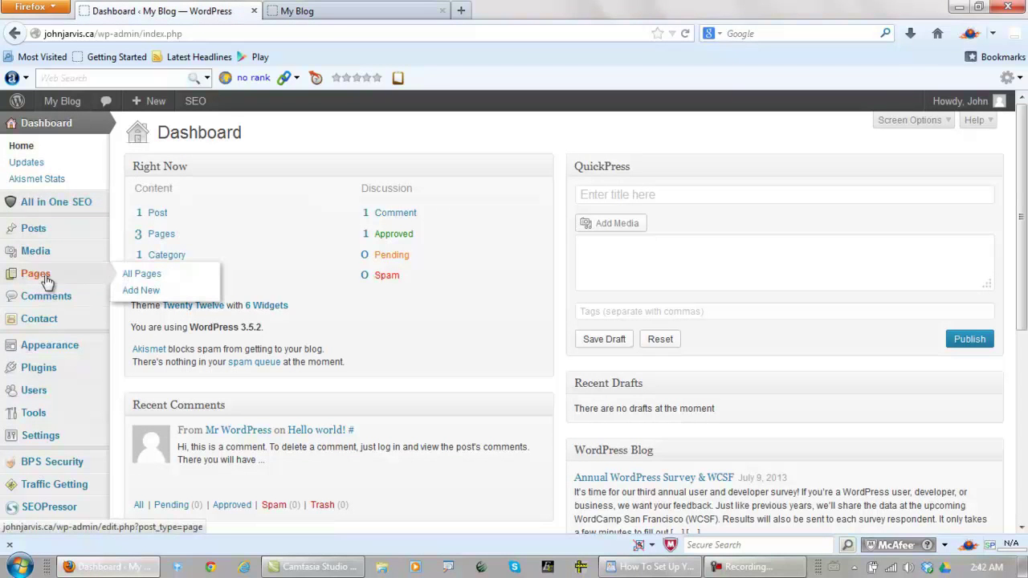
left_click(142, 289)
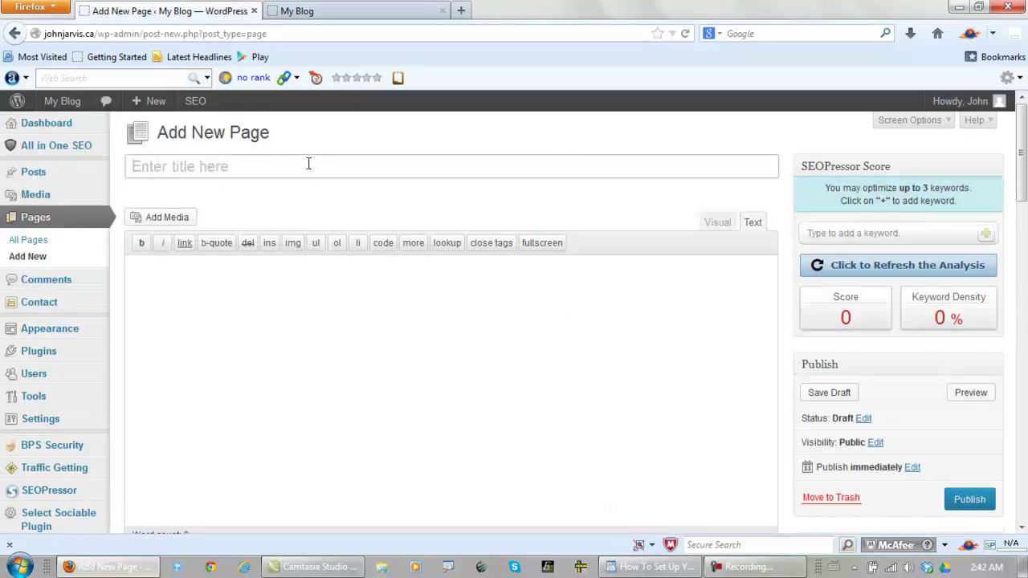
left_click(316, 167)
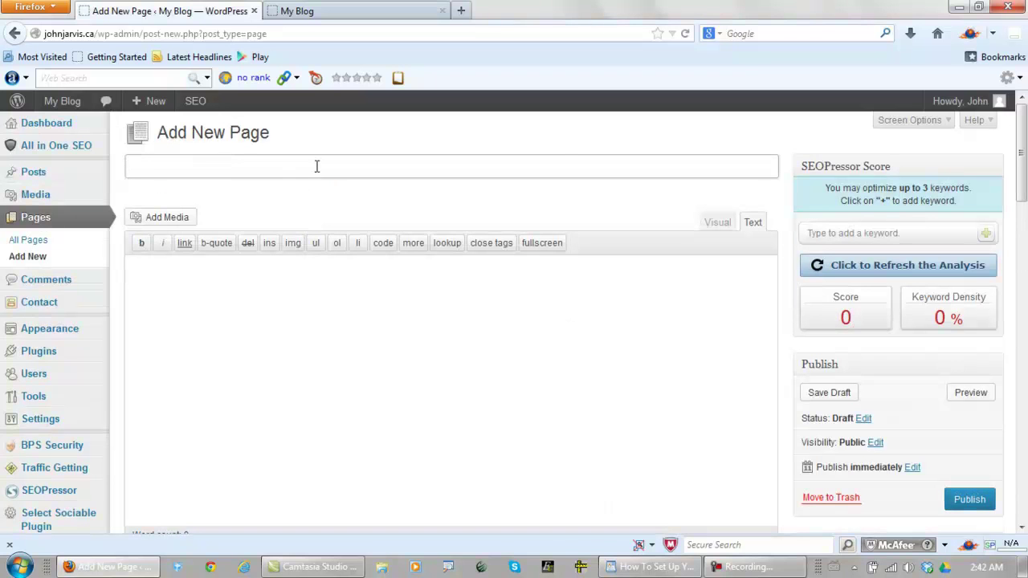
type("Hom")
left_click(967, 499)
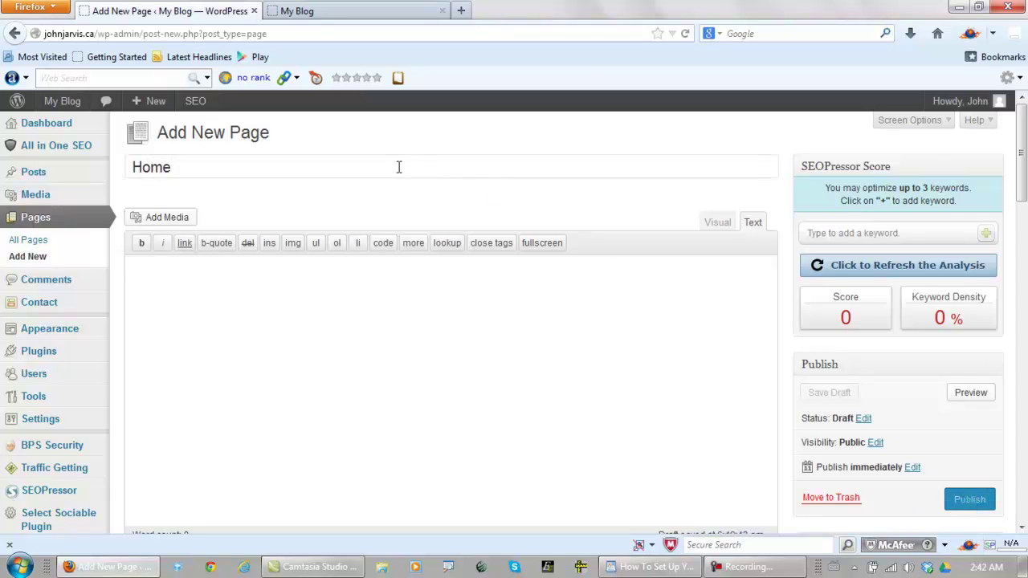
Step: Reload the live blog, check the pages in its navigation menu, and return to the page editor
left_click(363, 15)
left_click(685, 33)
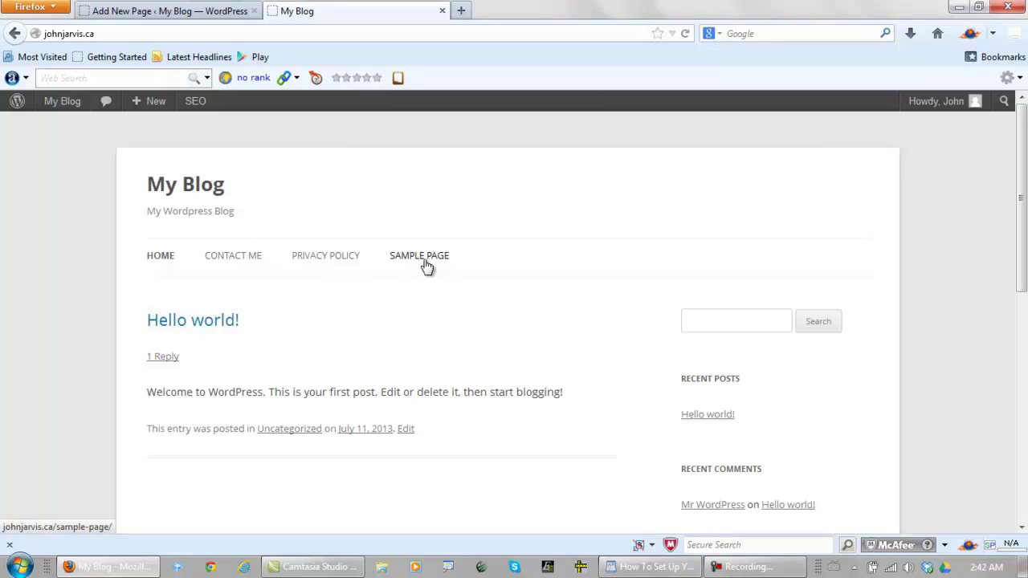
left_click(169, 13)
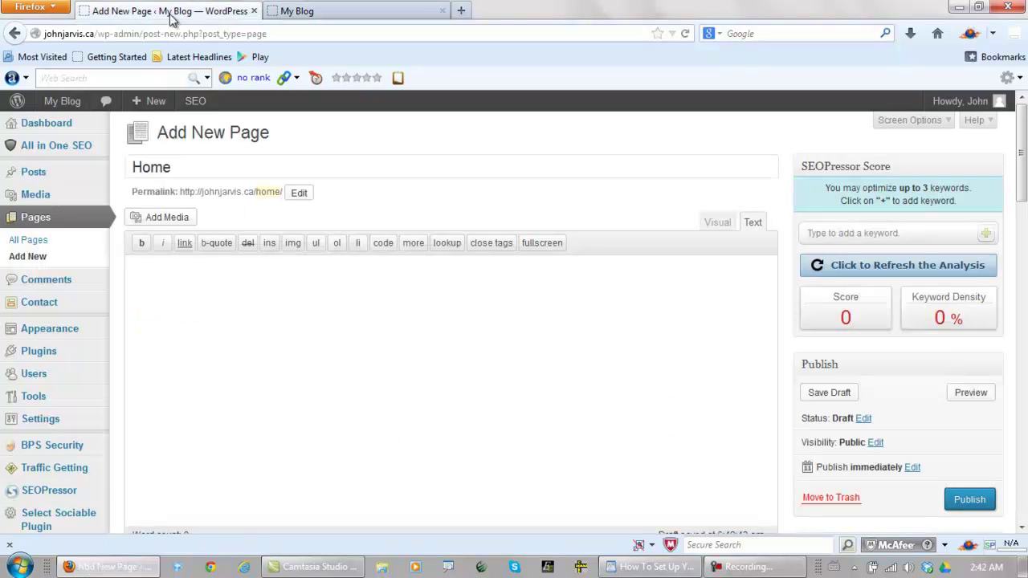
Step: Open the Sample Page for editing, delete all of its body text, and retitle it "Blog"
left_click(29, 240)
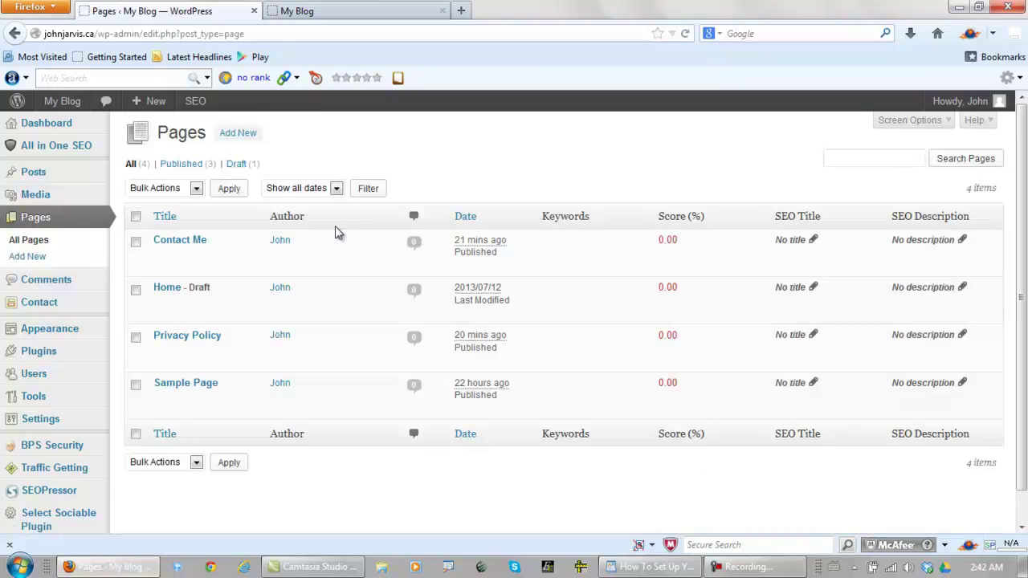
left_click(162, 399)
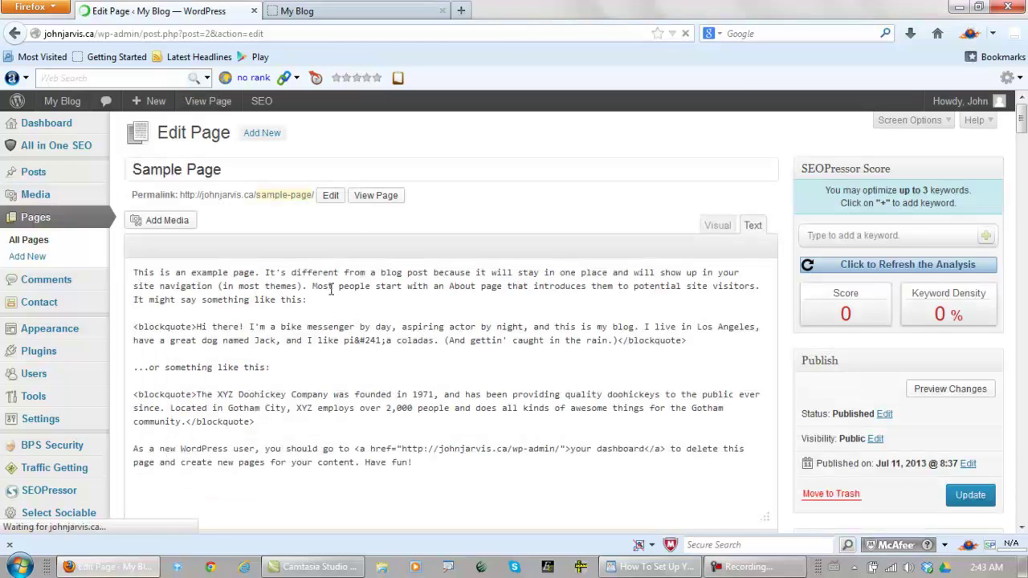
left_click_drag(408, 466, 130, 272)
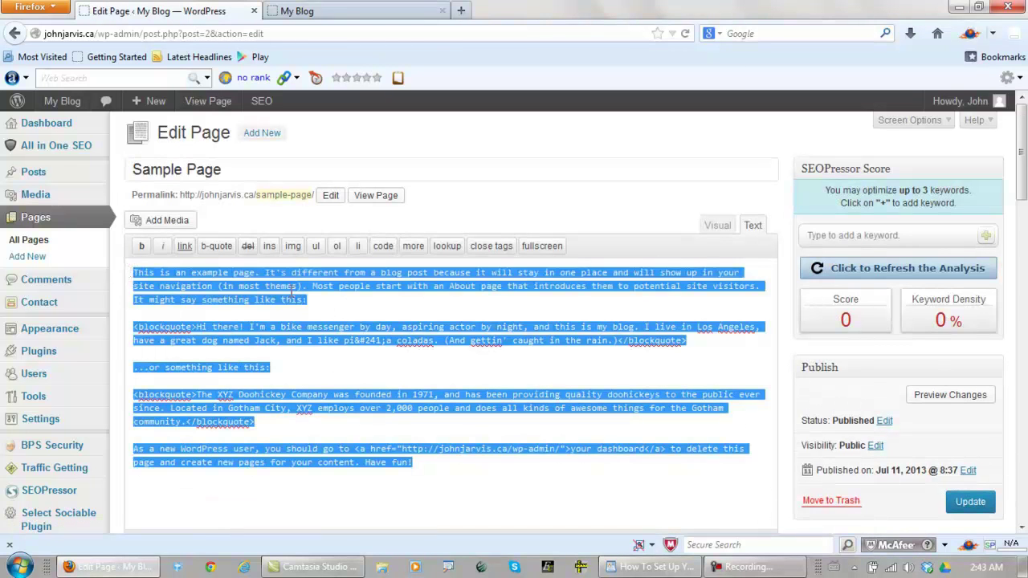
key("Delete")
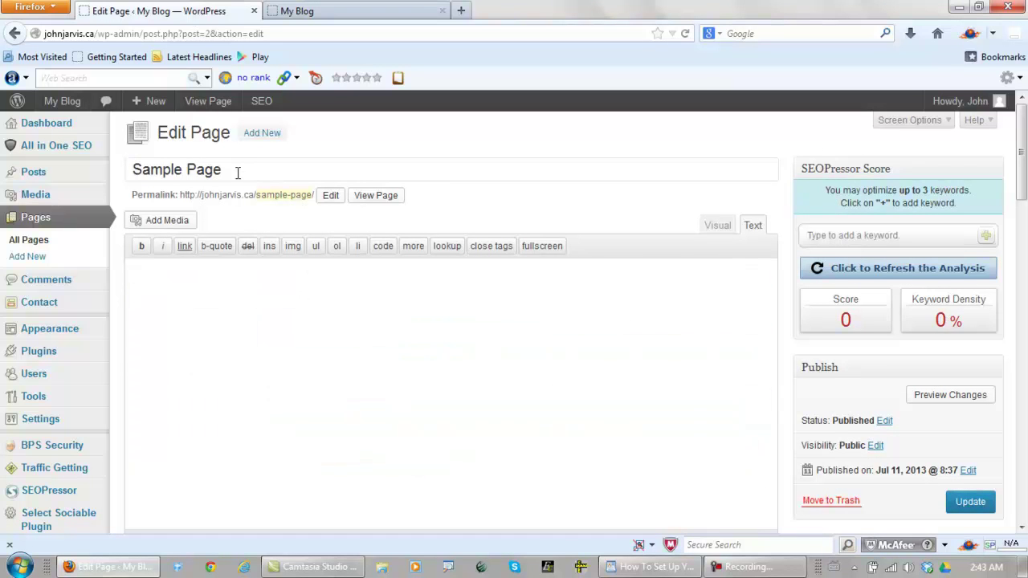
left_click_drag(237, 173, 98, 161)
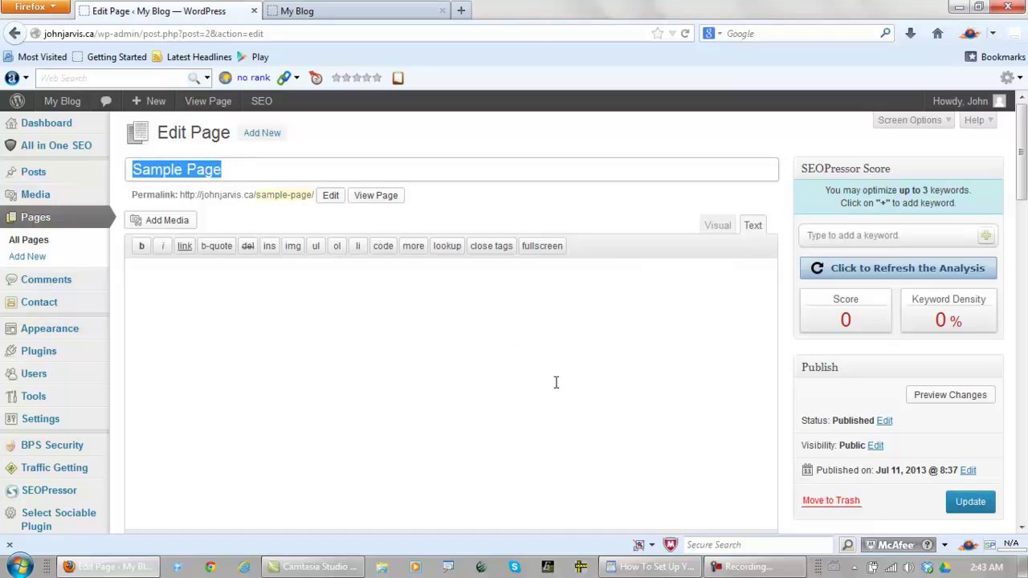
type("Blog")
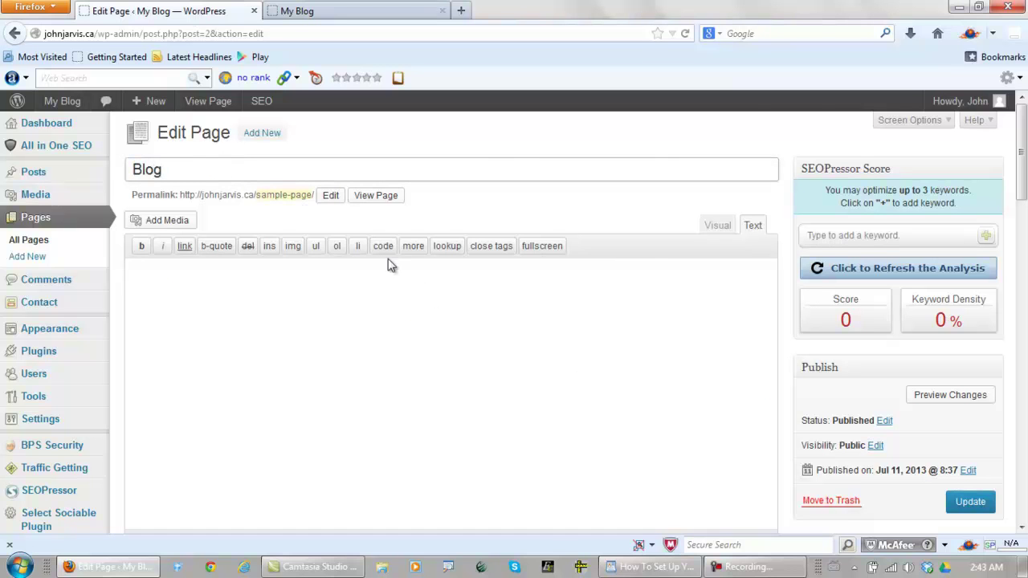
Step: Change the page's permalink slug to "blog" and update the page
left_click(331, 196)
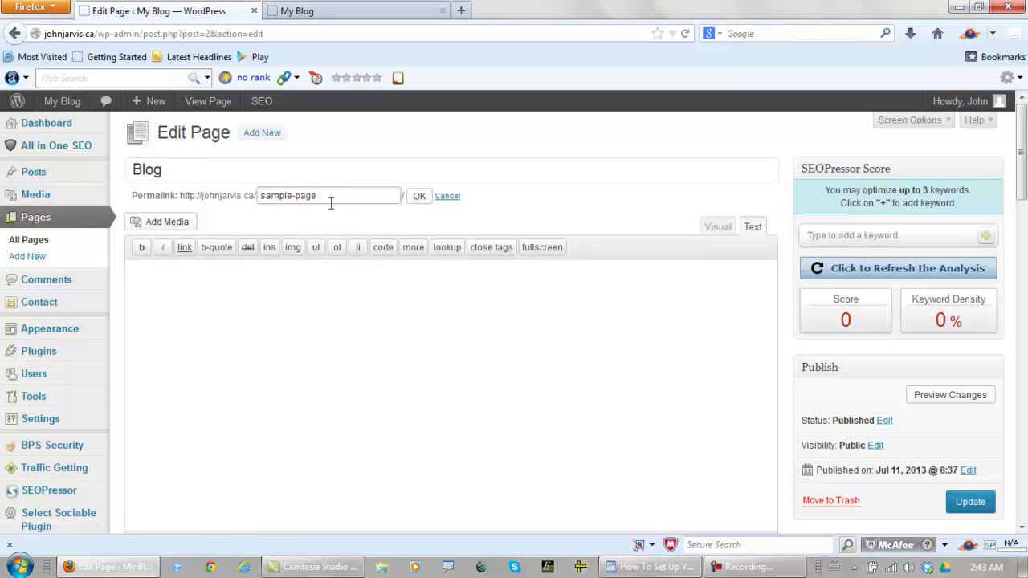
left_click_drag(331, 198, 248, 191)
type("blog")
left_click(419, 197)
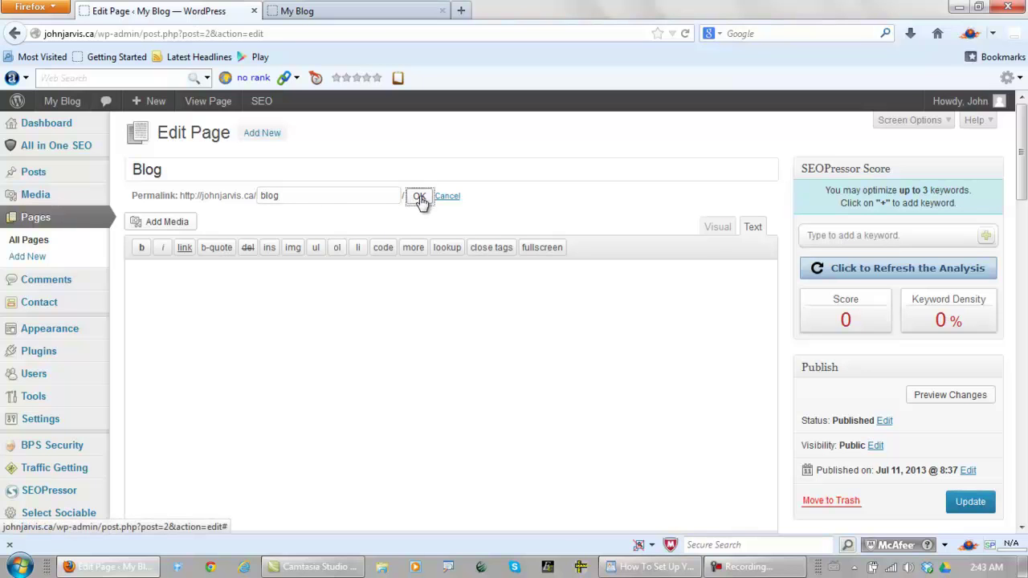
left_click(968, 502)
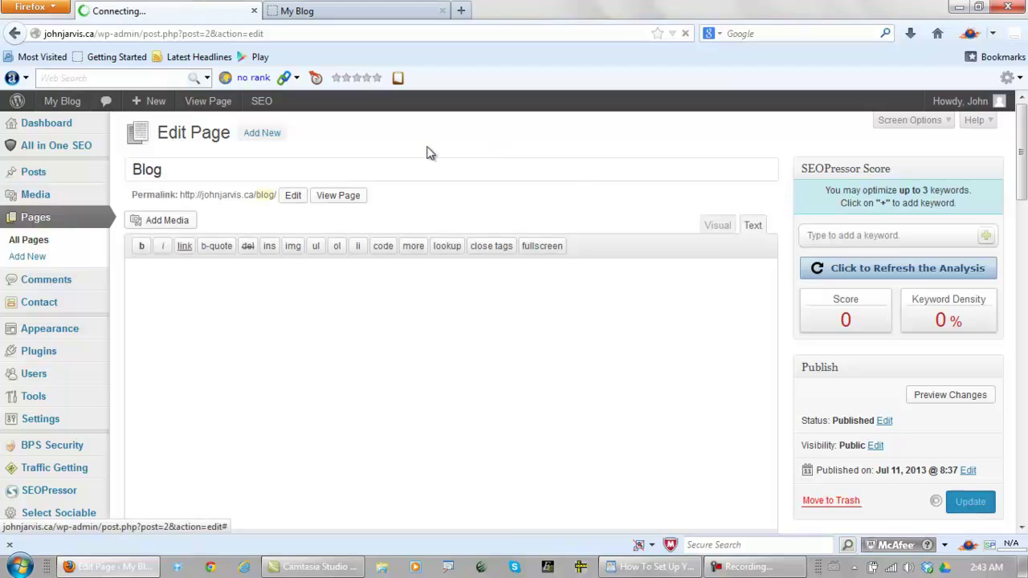
Step: Reload the live front page to check the renamed menu entry, and go back to the admin
left_click(368, 14)
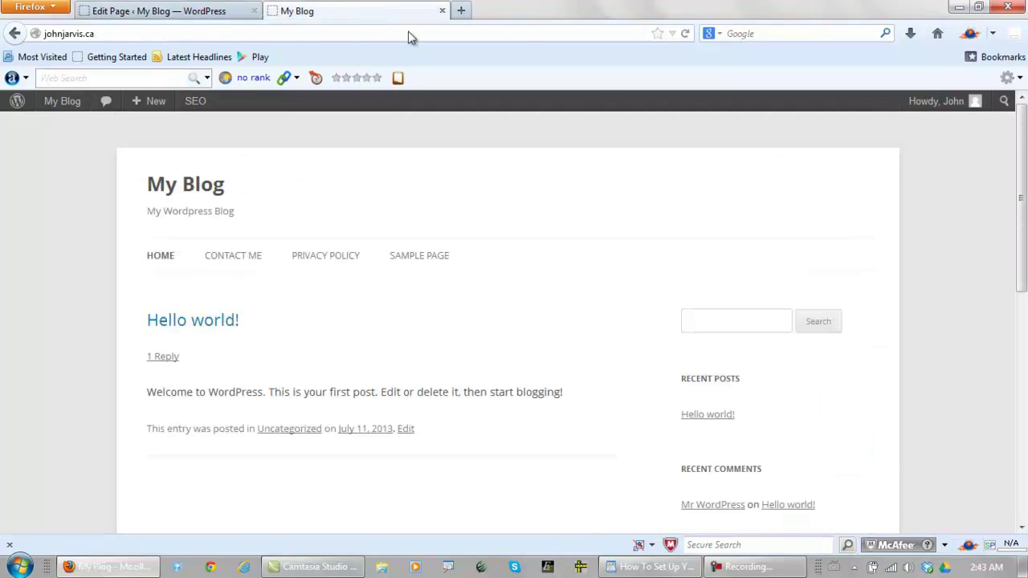
left_click(684, 34)
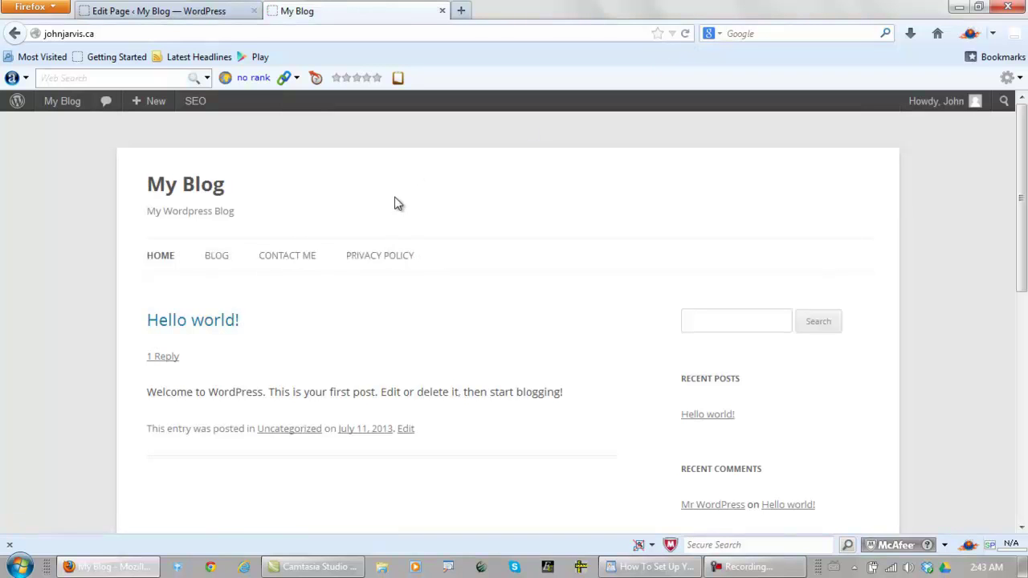
left_click(183, 18)
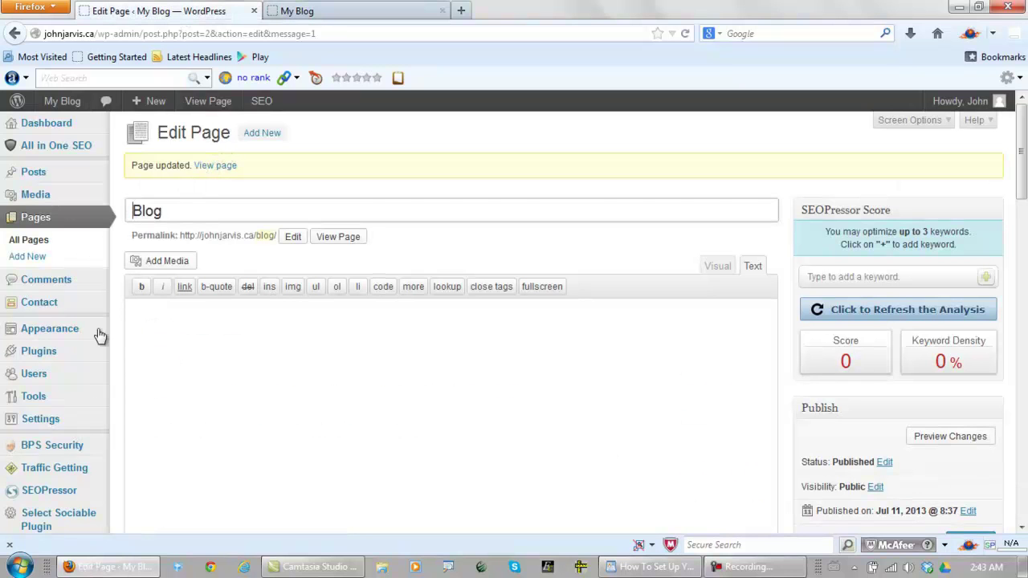
mouse_move(47, 426)
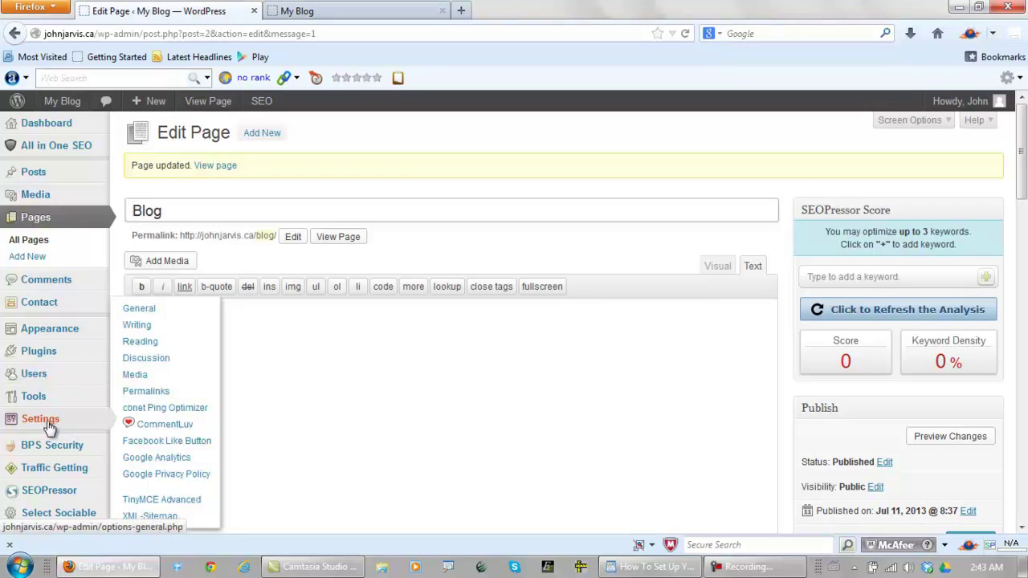
left_click(135, 347)
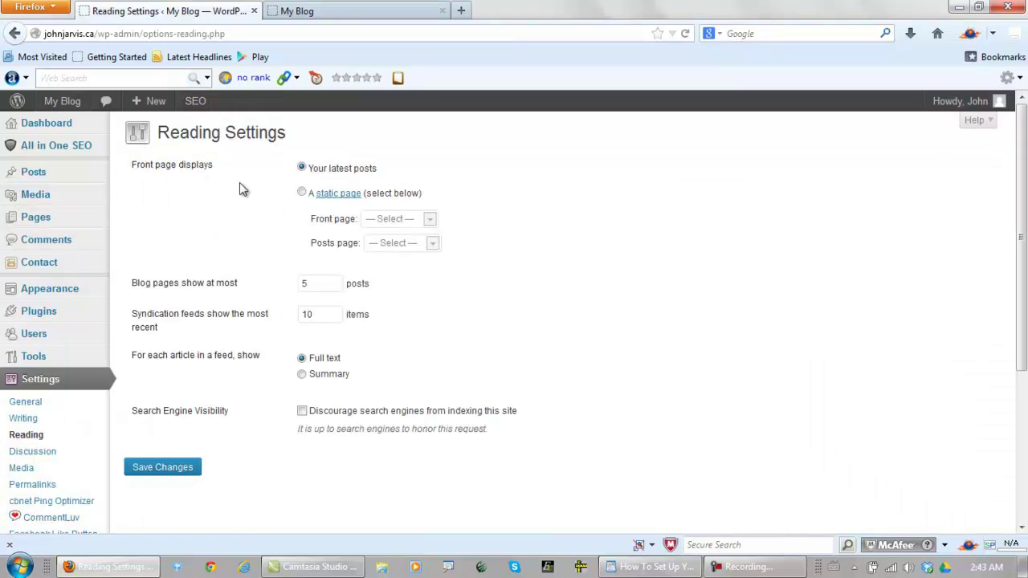
left_click(304, 196)
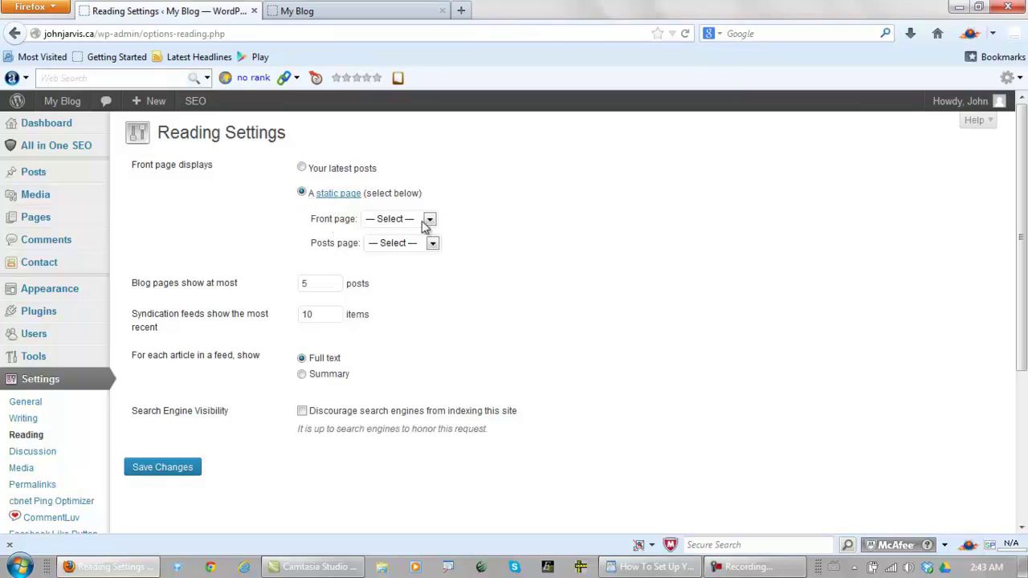
left_click(430, 222)
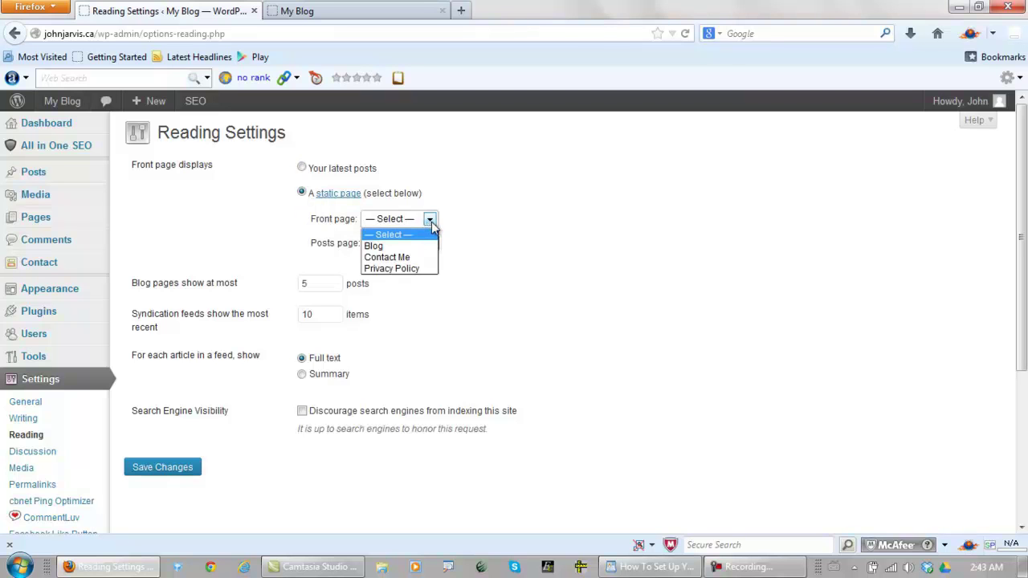
left_click(477, 234)
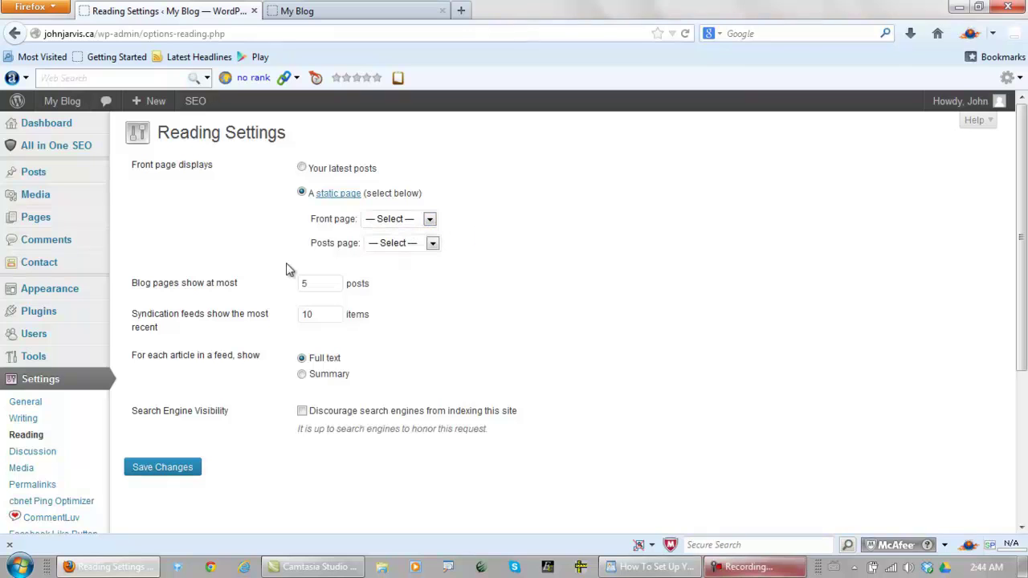
Step: Open the list of pages in a separate browser tab and publish the draft Home page
mouse_move(44, 221)
right_click(136, 222)
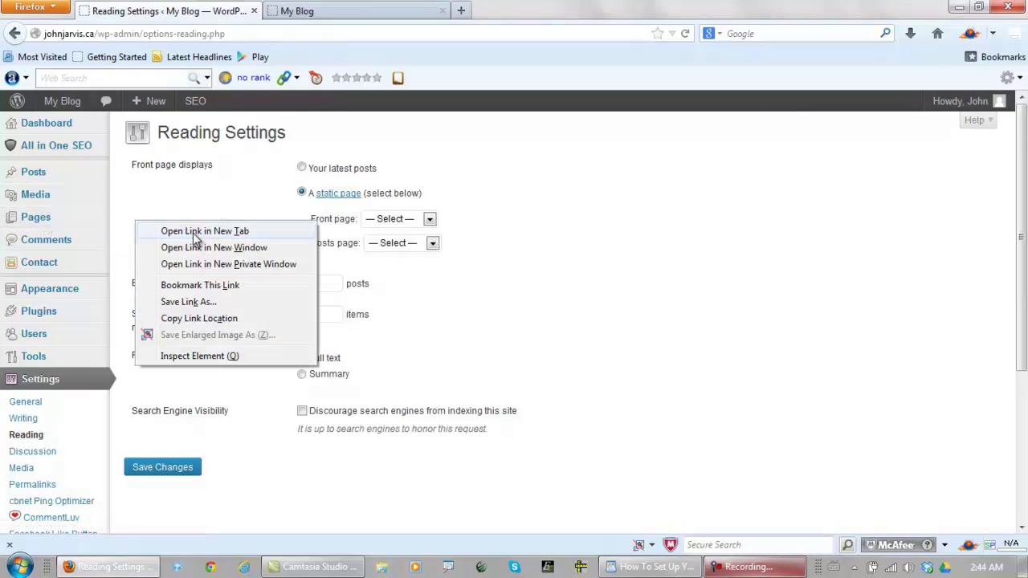
left_click(193, 233)
left_click(362, 10)
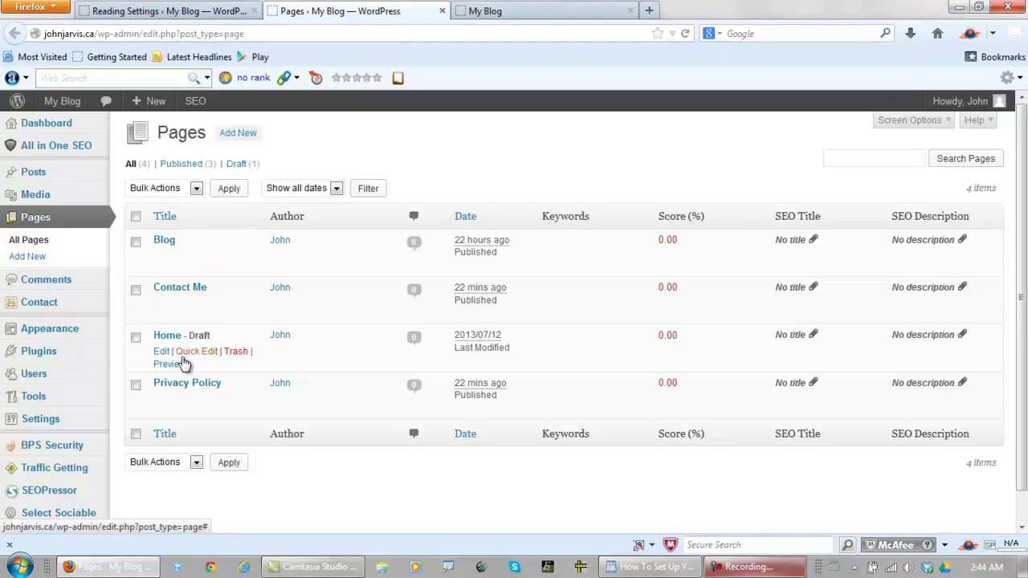
left_click(160, 354)
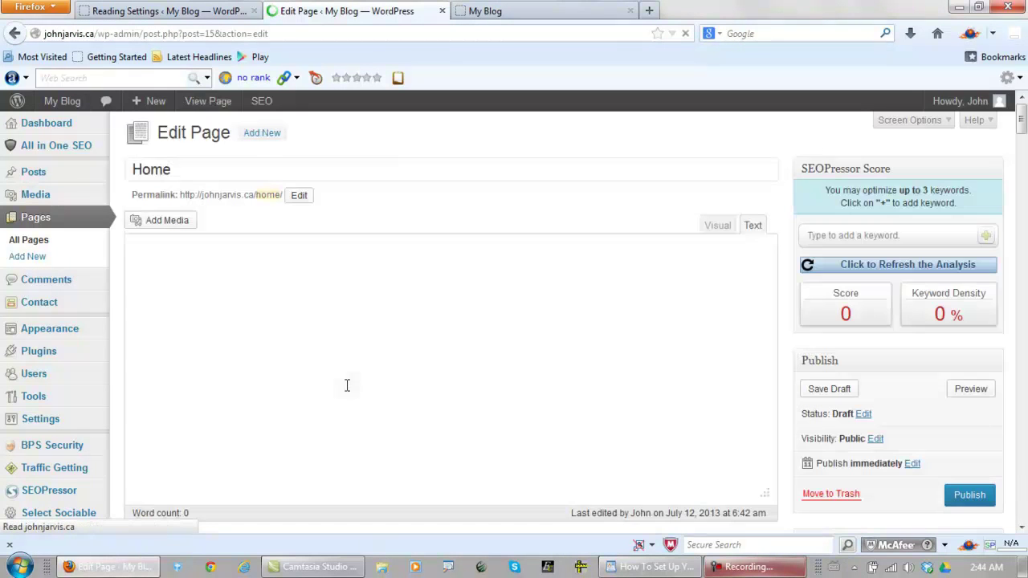
left_click(969, 503)
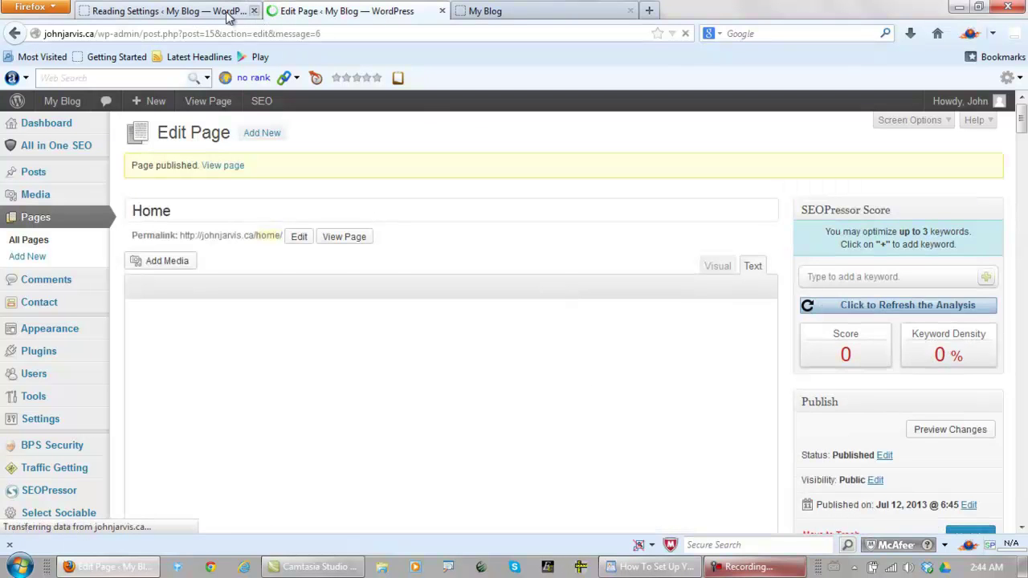
Step: Close the old settings tab and, in the Reading settings, make the front page a static page using Home
left_click(254, 12)
mouse_move(38, 425)
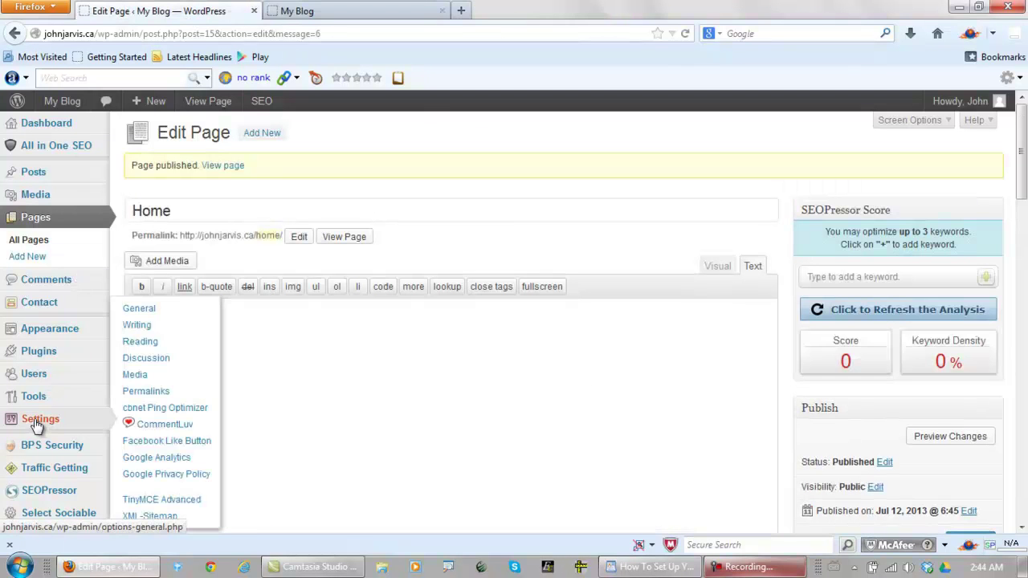
left_click(150, 346)
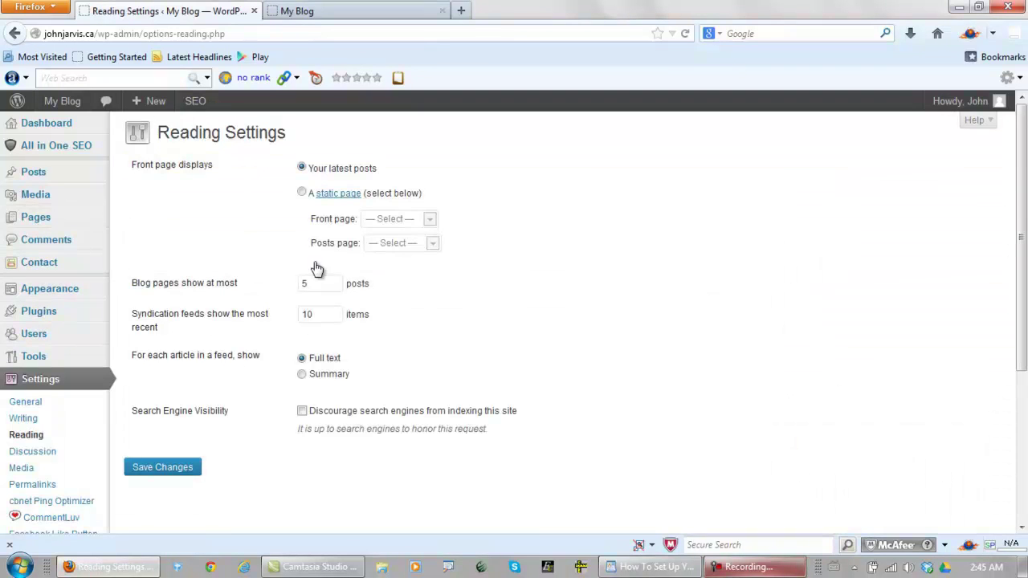
left_click(303, 194)
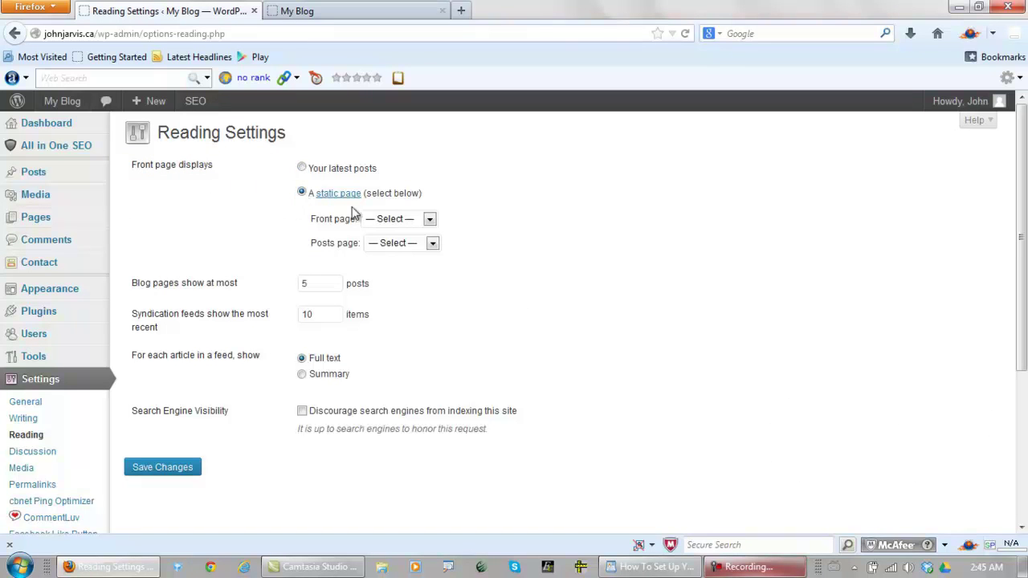
left_click(431, 221)
left_click(404, 270)
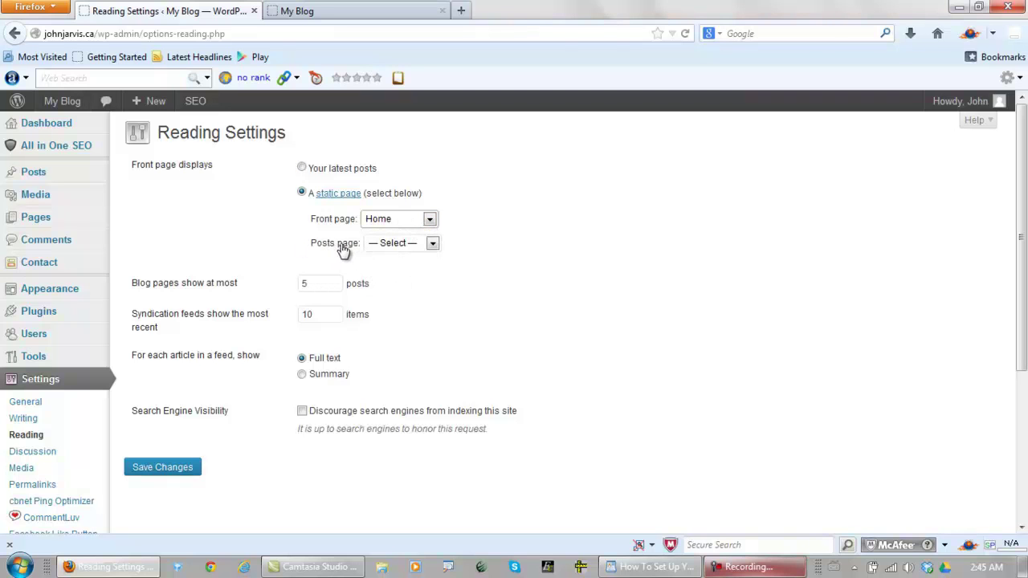
Step: Set the posts page to Blog, save the reading settings, and examine the BulletProof Security alert
left_click(433, 244)
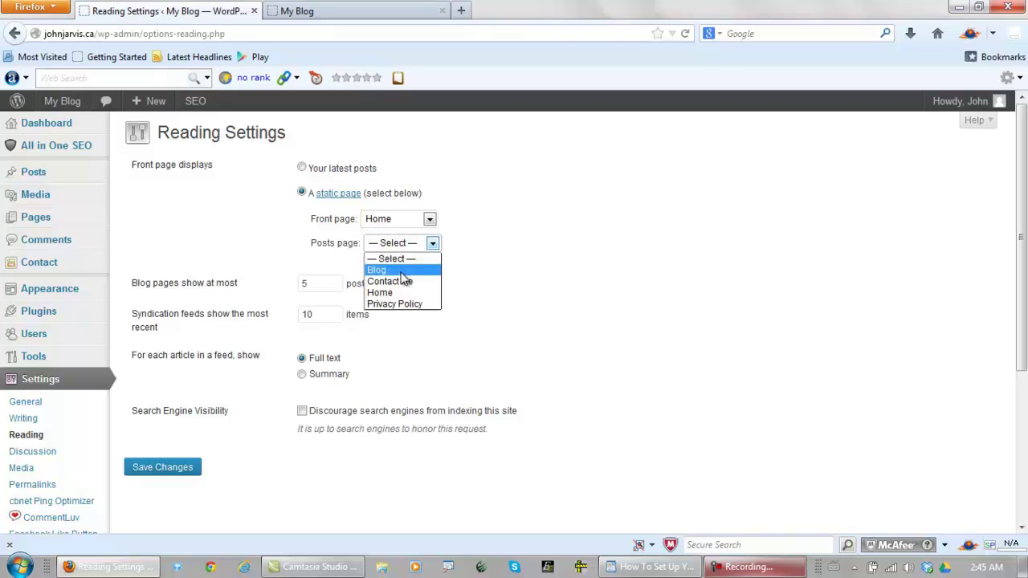
left_click(405, 270)
left_click(157, 471)
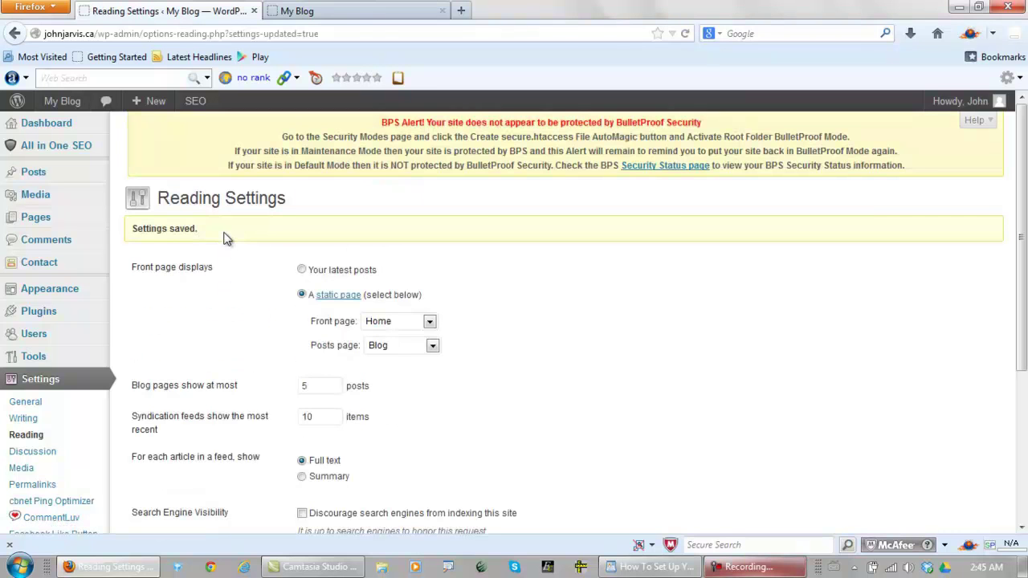
left_click_drag(381, 126, 703, 122)
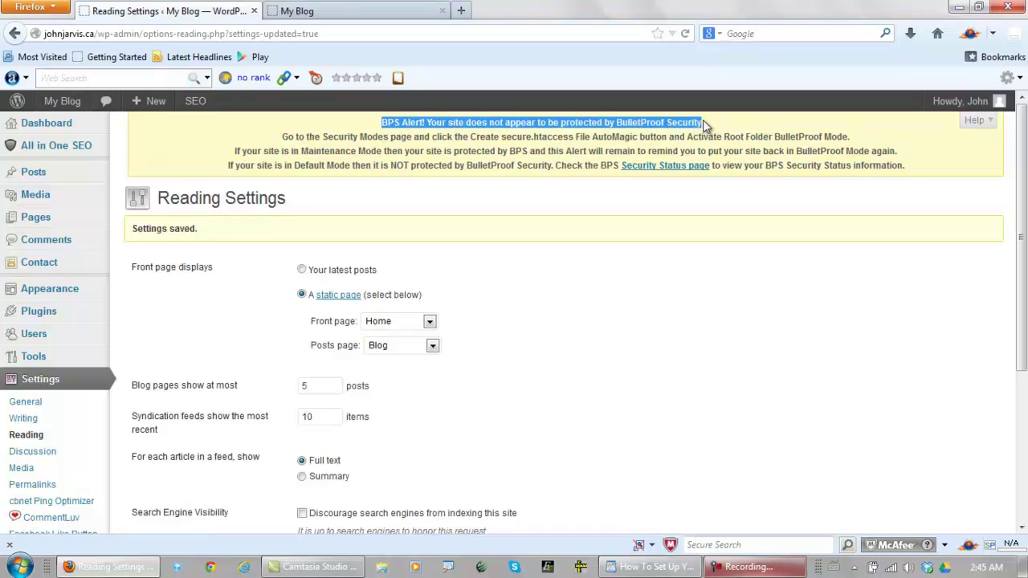
Step: Reload the live front page, check the static Home page and the posts on the Blog page, and return to the admin
left_click(341, 11)
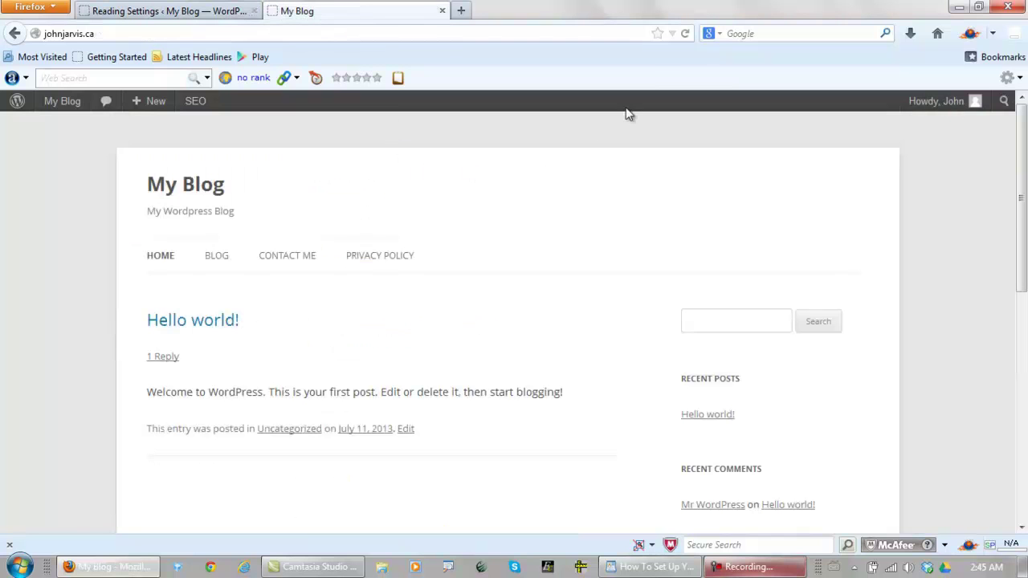
left_click(686, 35)
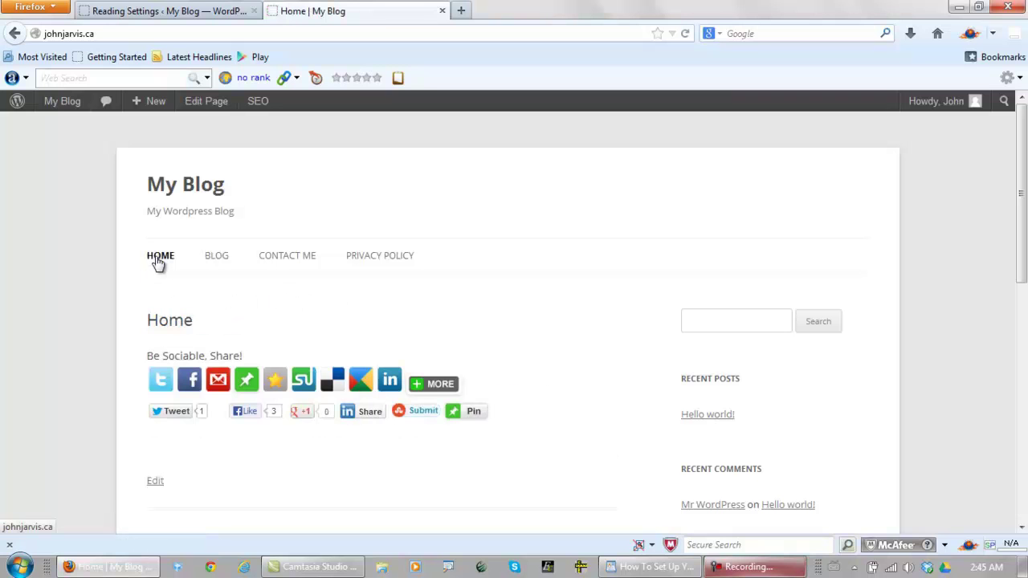
left_click(219, 263)
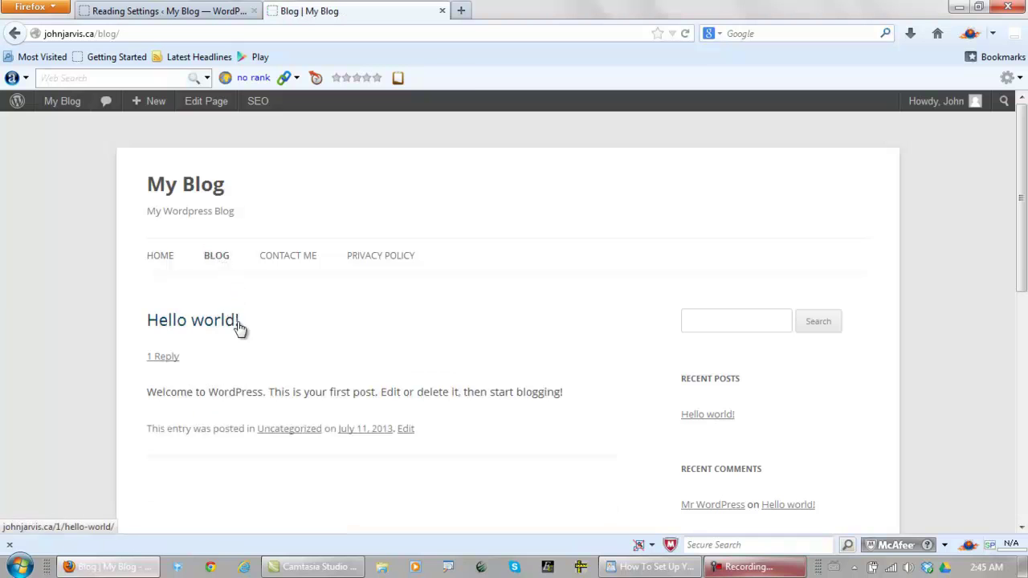
left_click_drag(273, 392, 144, 396)
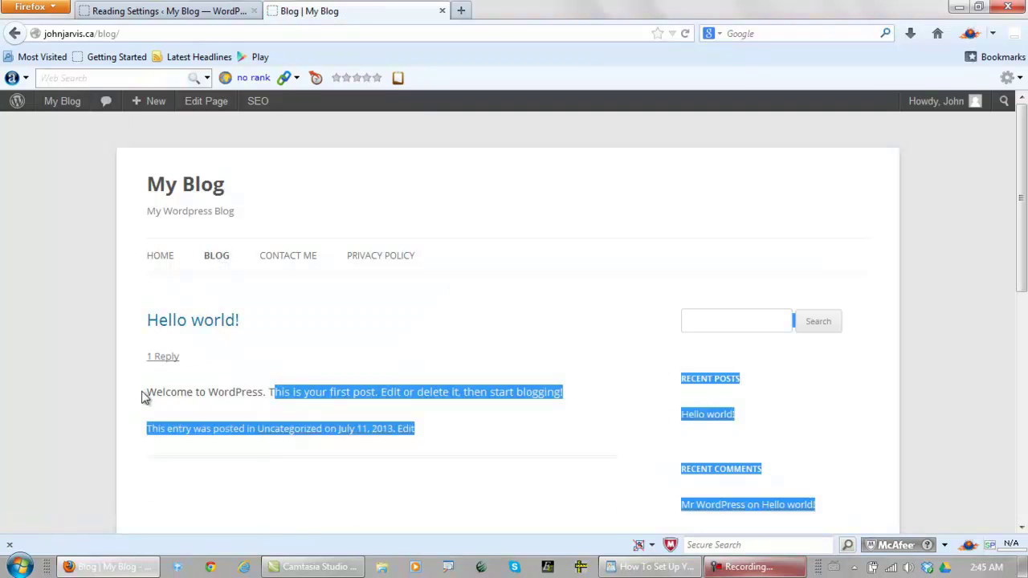
left_click(289, 329)
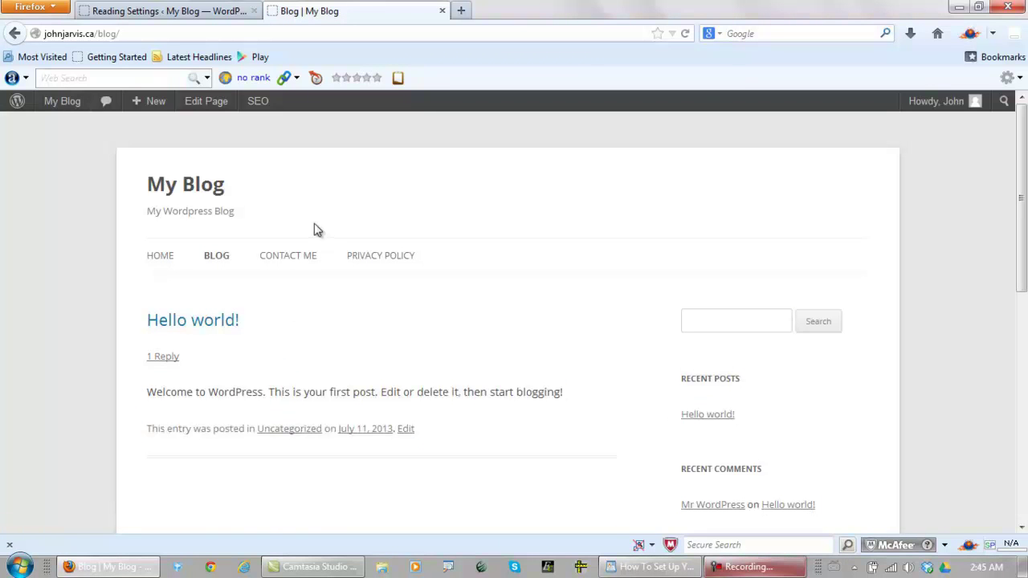
left_click(197, 12)
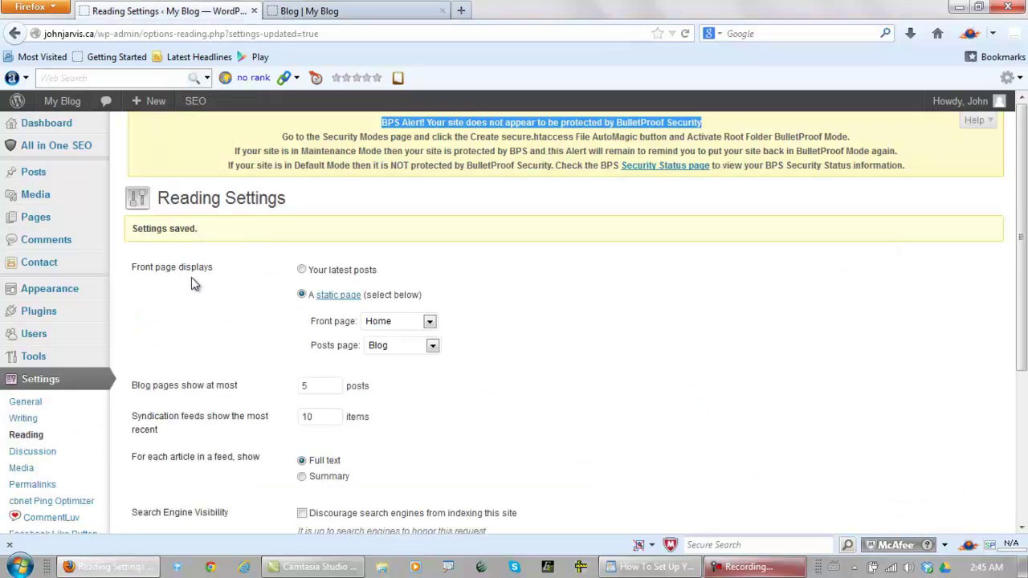
Step: Open the BulletProof Security settings from the list of installed plugins
scroll(185, 283, "down", 4)
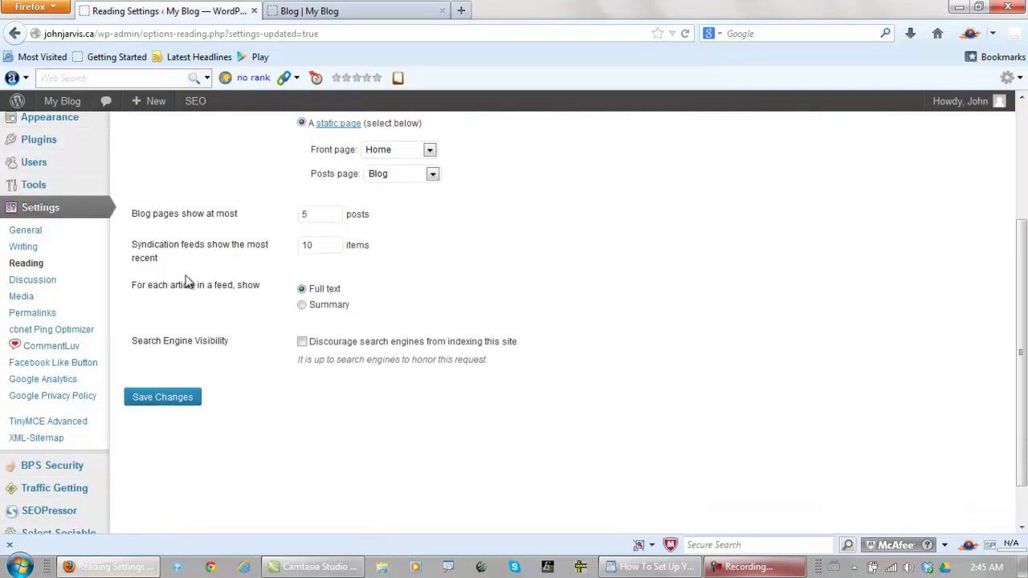
mouse_move(40, 142)
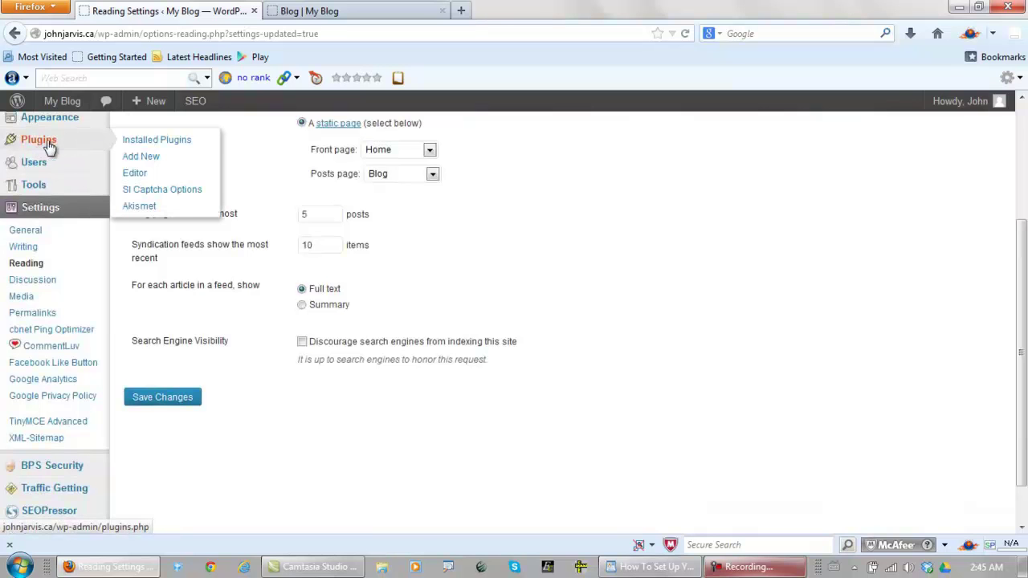
left_click(141, 143)
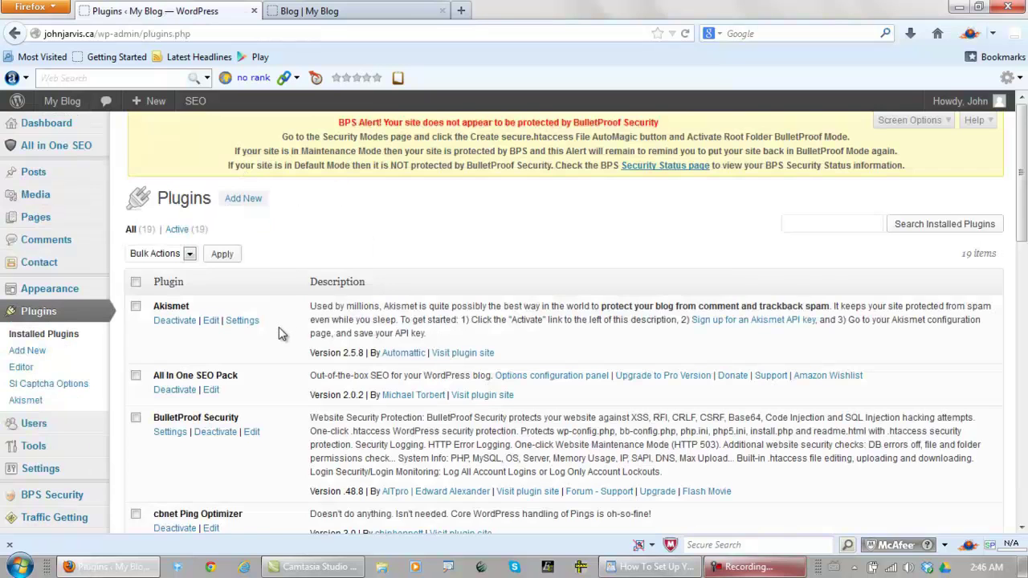
scroll(265, 338, "down", 2)
left_click(164, 346)
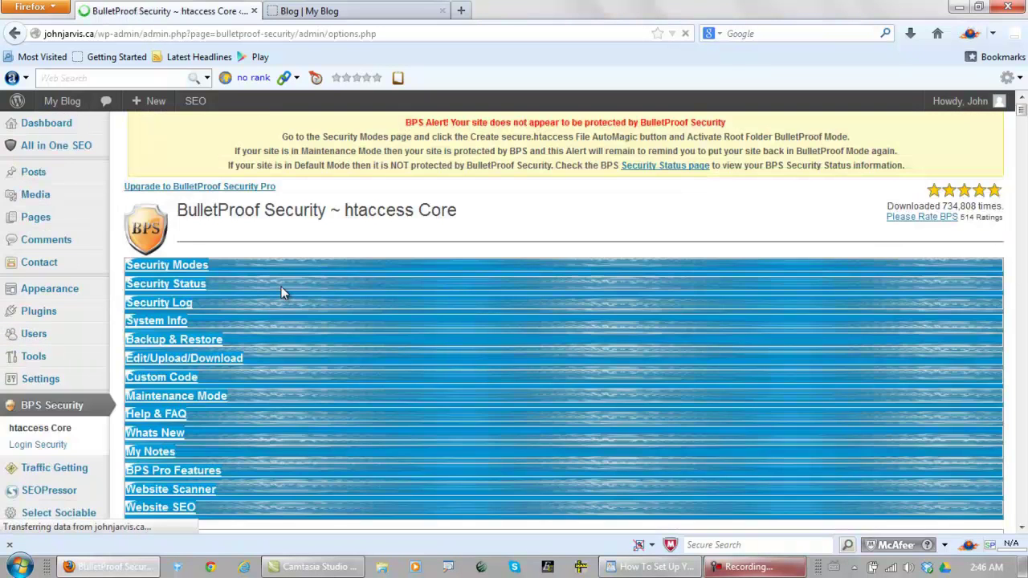
Step: Create the default.htaccess and secure.htaccess master files with the AutoMagic option for standard WP installations
scroll(257, 321, "down", 2)
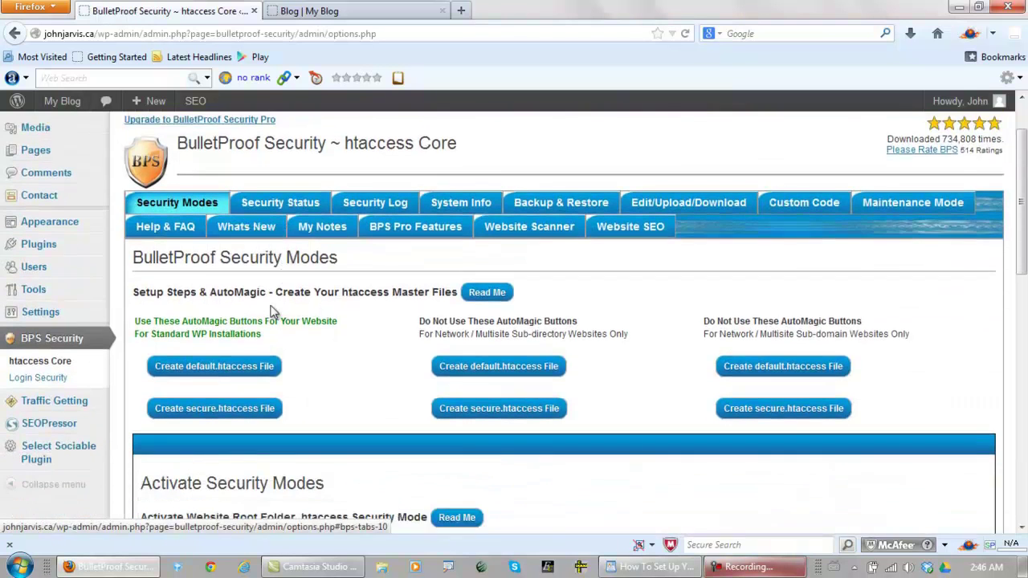
left_click(228, 351)
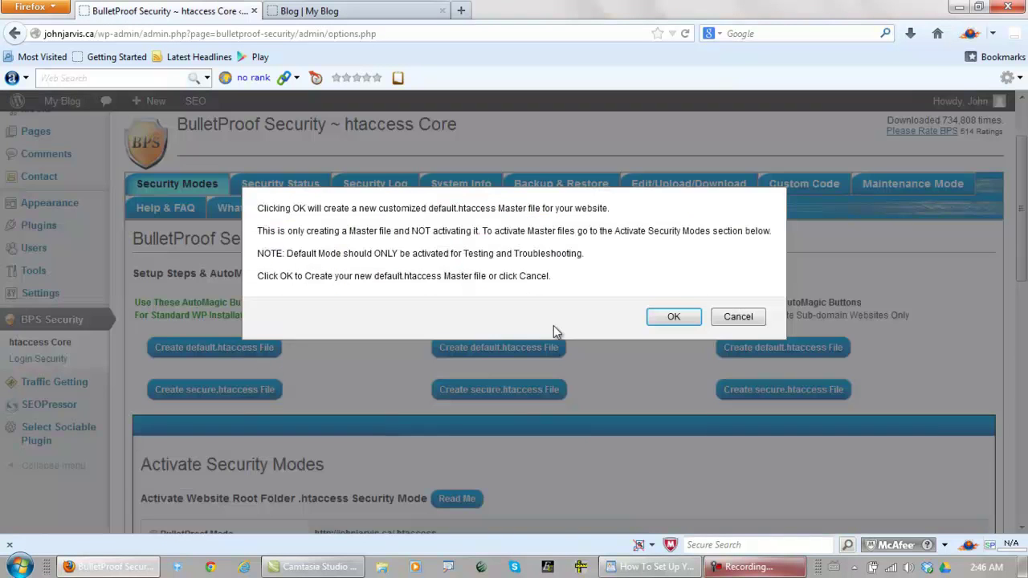
left_click(661, 314)
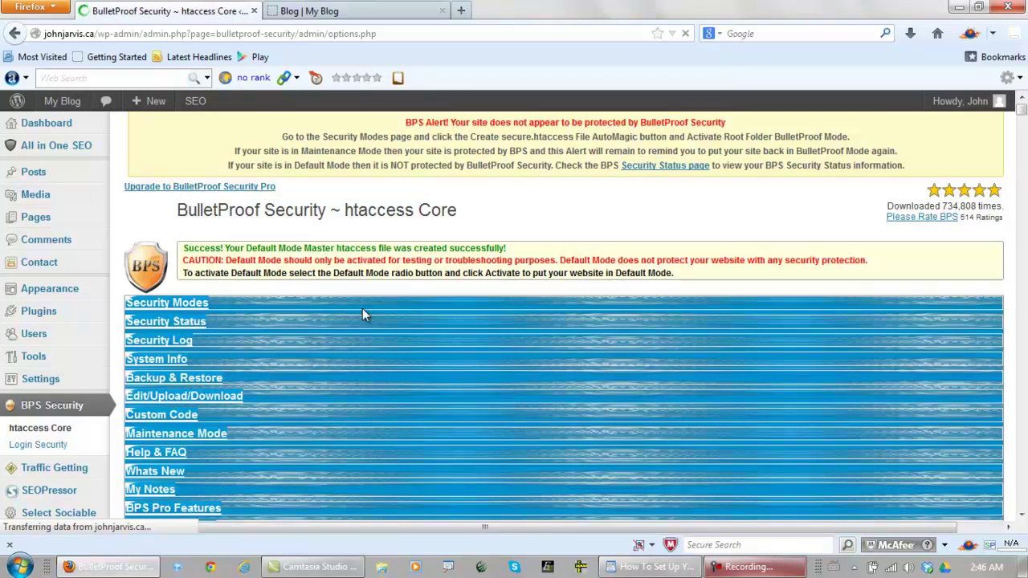
scroll(241, 337, "down", 3)
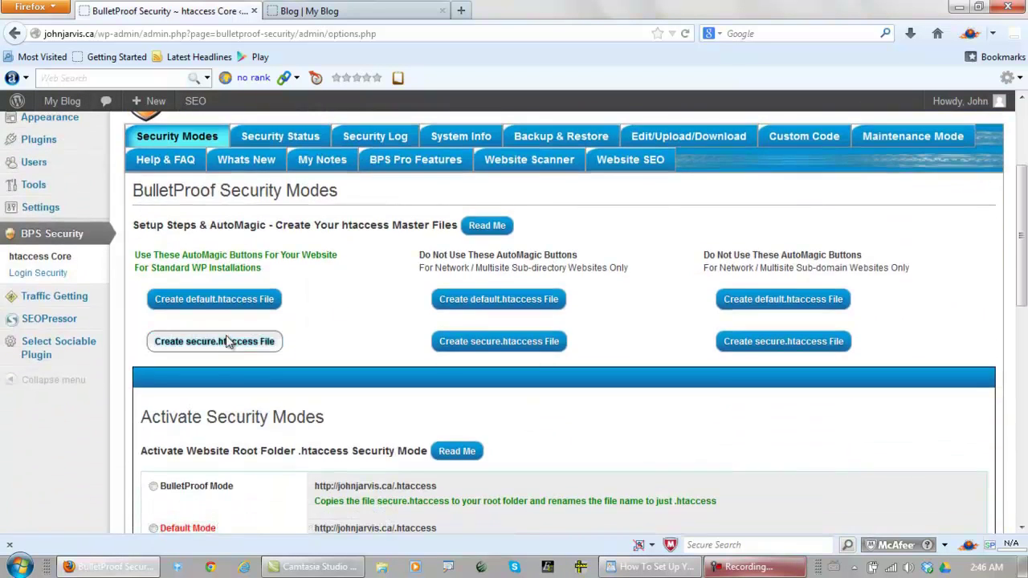
left_click(230, 340)
left_click(669, 303)
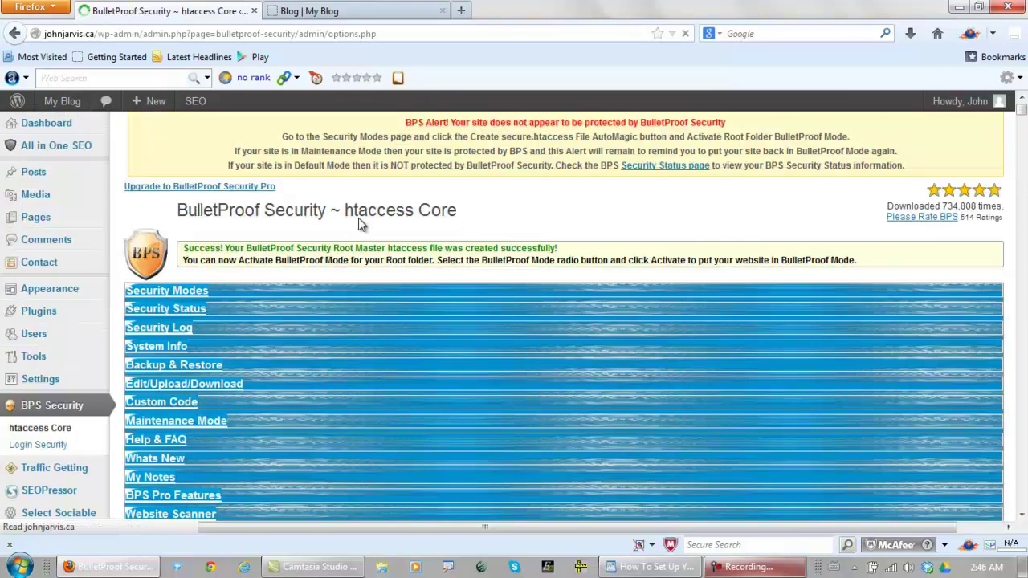
Step: Activate BulletProof Mode for the website root folder's .htaccess security
scroll(358, 218, "down", 6)
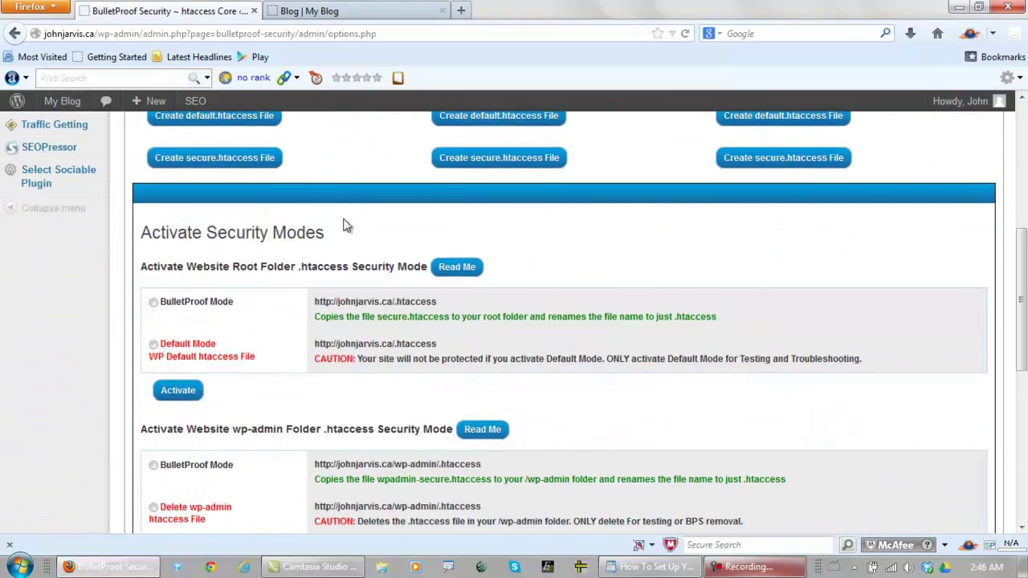
left_click(152, 304)
left_click(181, 392)
left_click(666, 332)
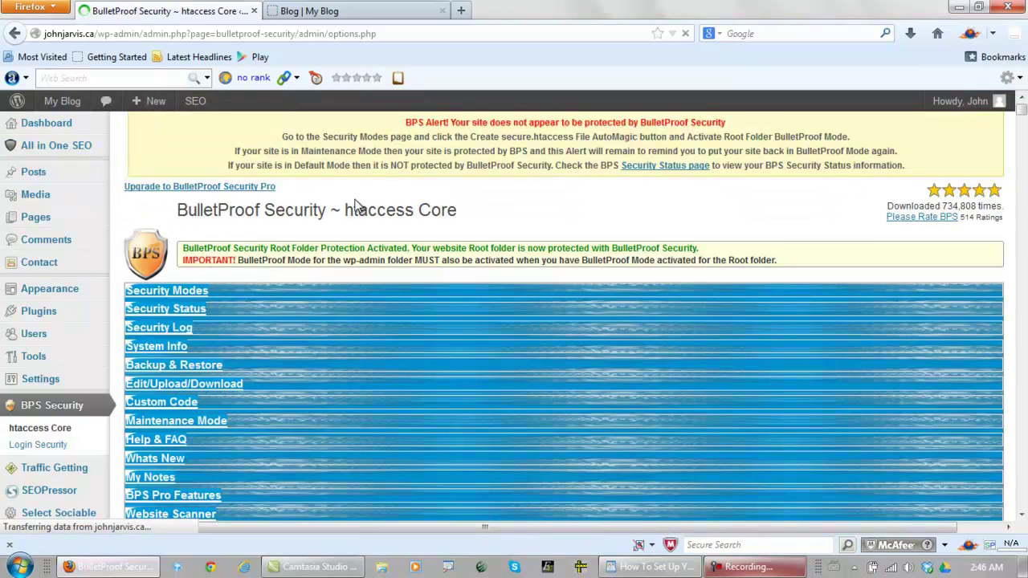
Step: Activate BulletProof Mode for the wp-admin folder's .htaccess security
scroll(356, 205, "down", 10)
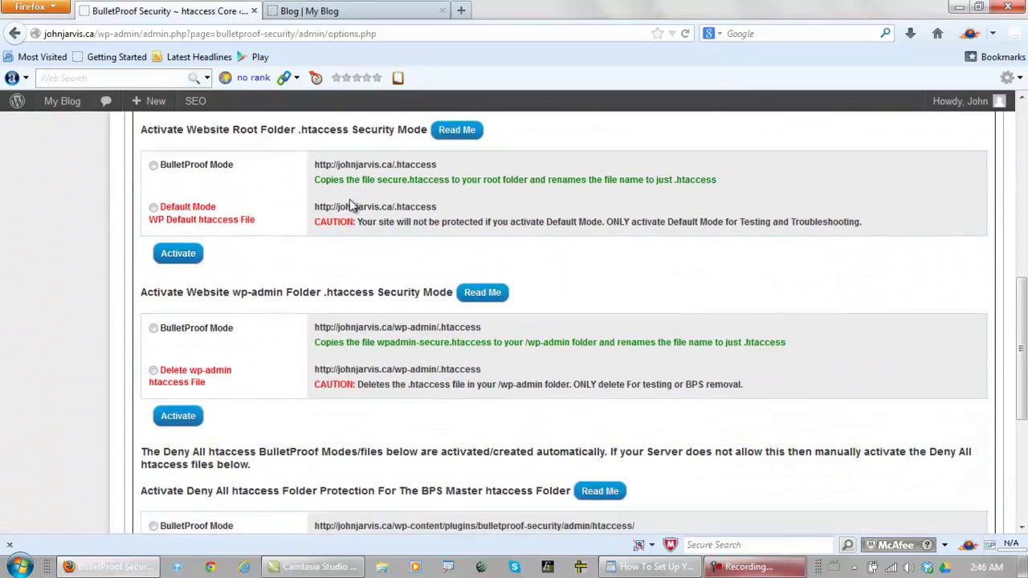
left_click(154, 294)
left_click(176, 381)
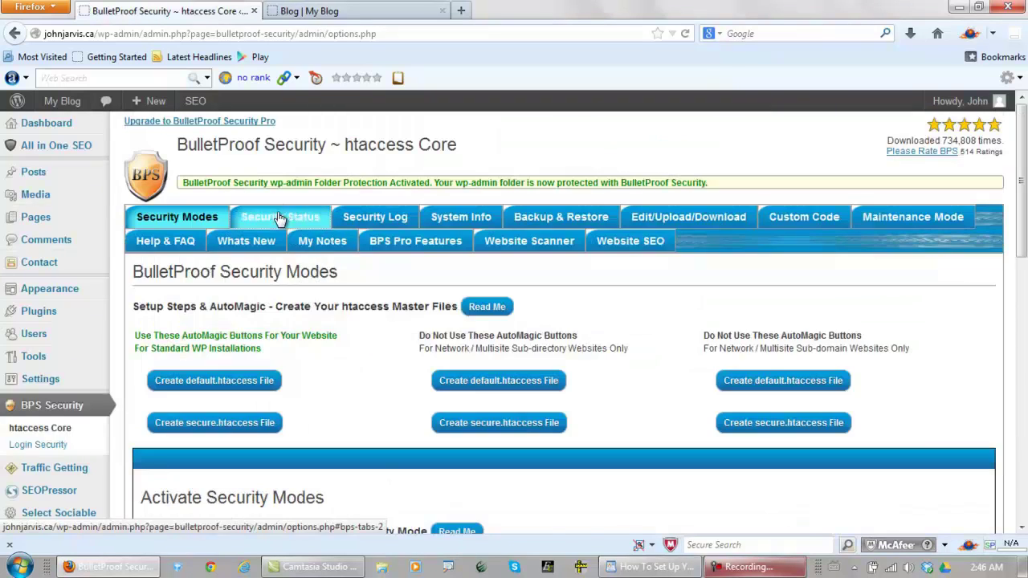
Step: Examine the BulletProof Security status report, and go back to the WordPress dashboard
left_click(281, 215)
scroll(771, 317, "down", 4)
scroll(511, 289, "up", 4)
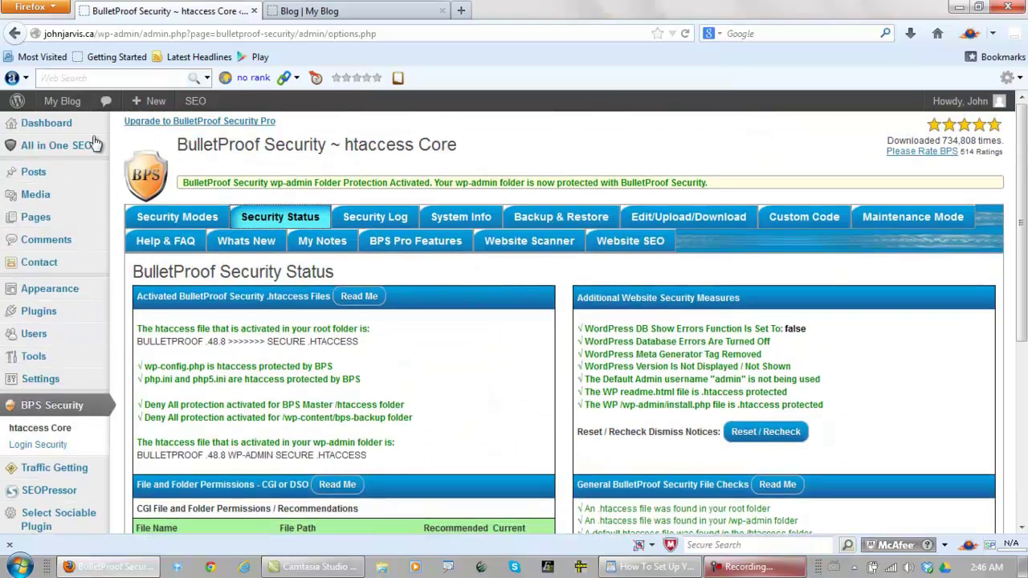
left_click(25, 123)
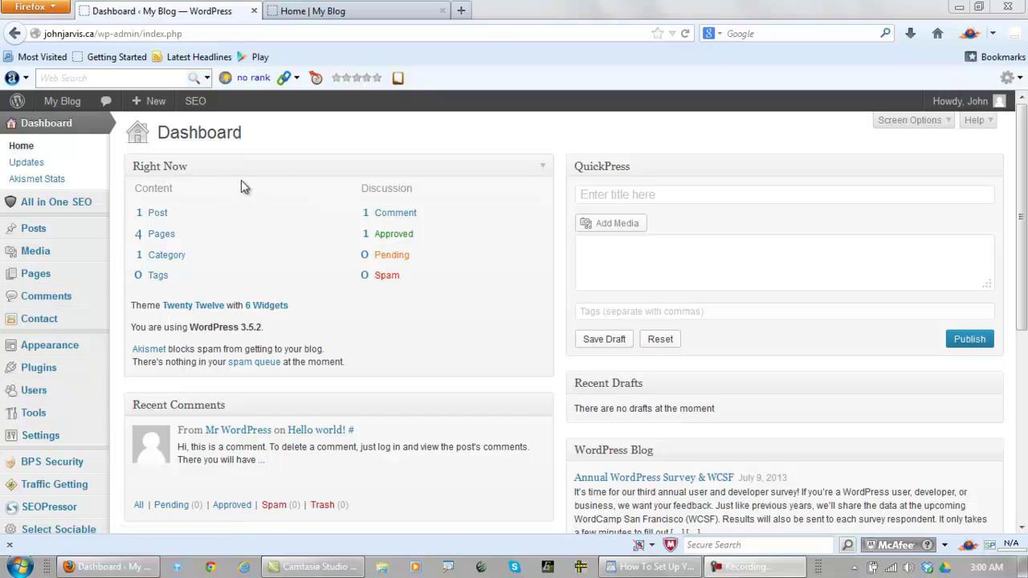
Step: Look over the options of the admin sections, including All in One SEO, Posts, Media, Appearance, Plugins, Users and Tools
mouse_move(20, 202)
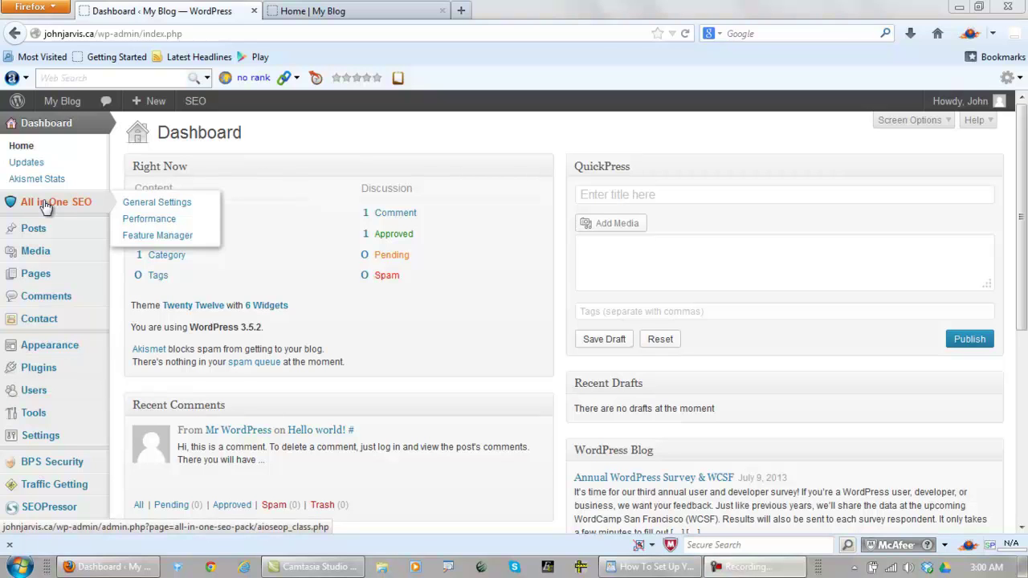
mouse_move(32, 234)
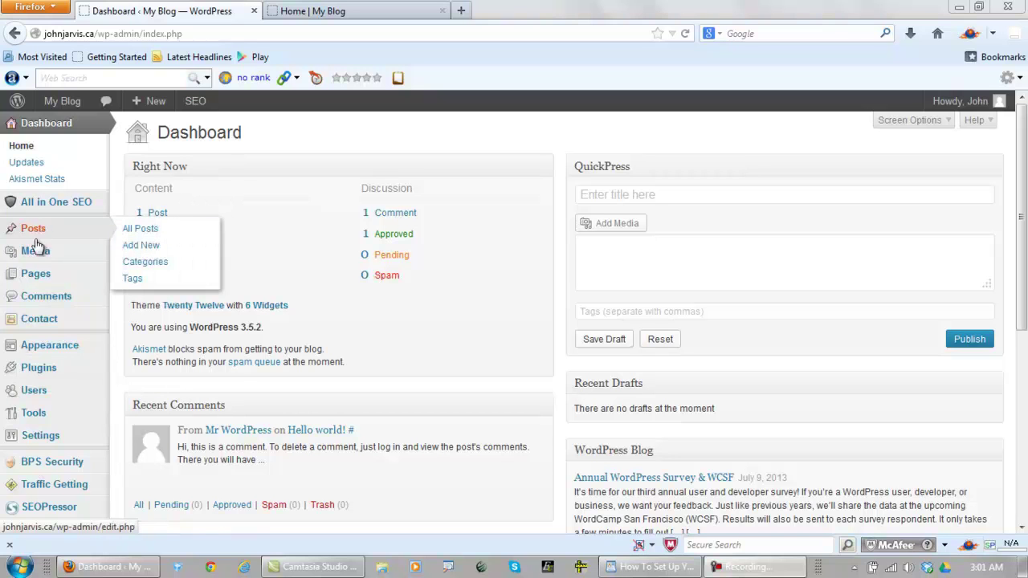
mouse_move(37, 254)
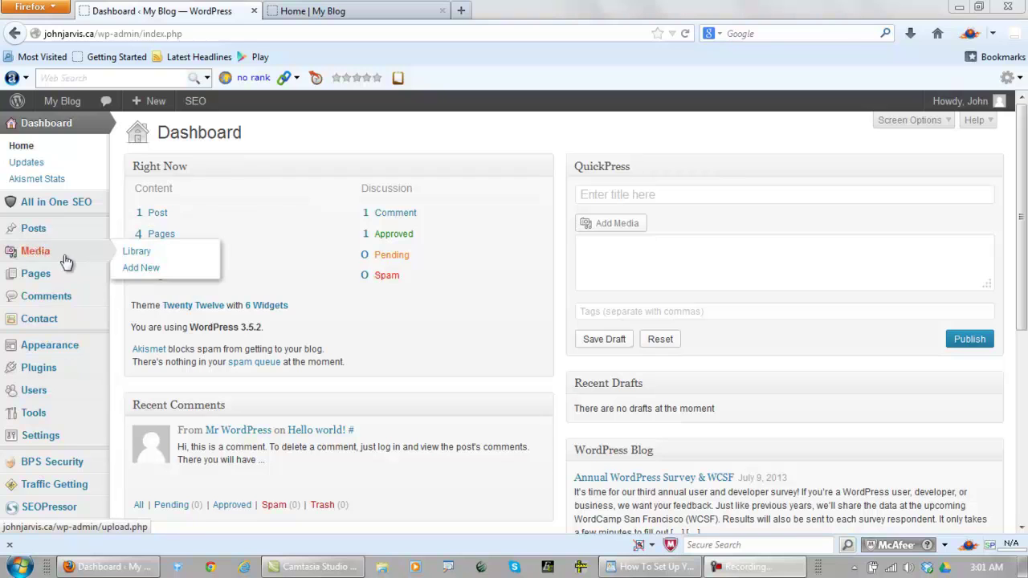
mouse_move(39, 276)
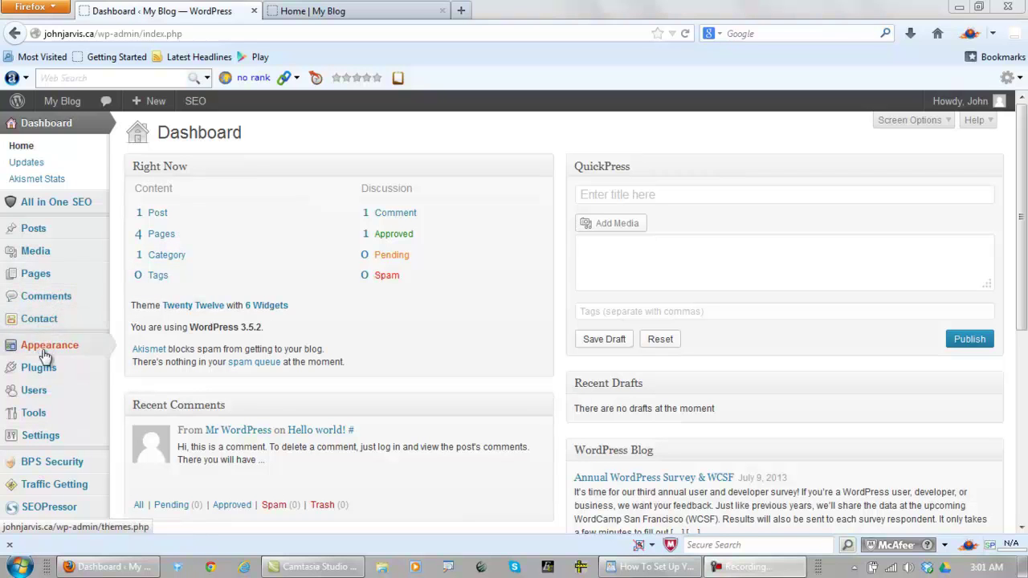
mouse_move(46, 352)
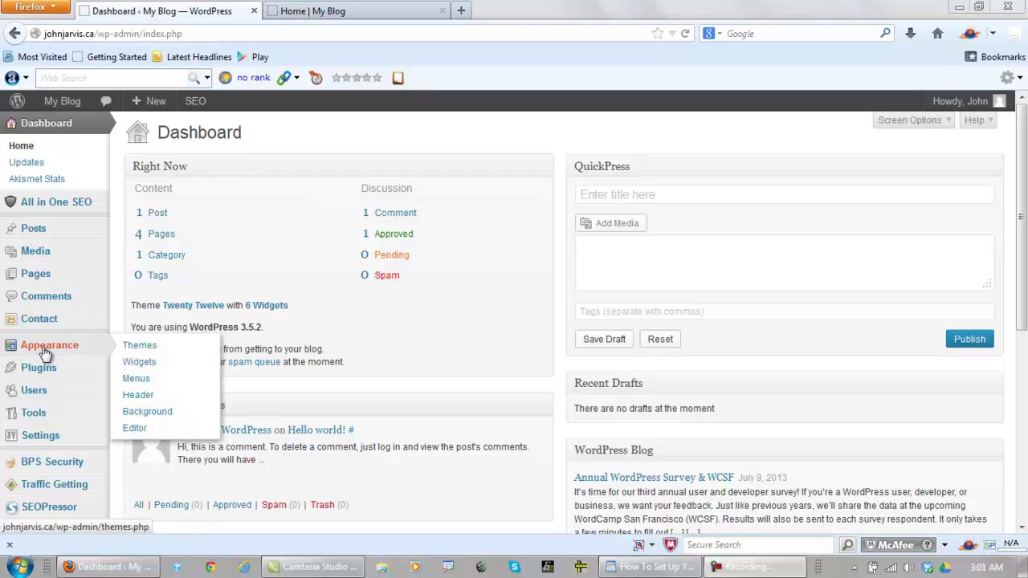
mouse_move(46, 372)
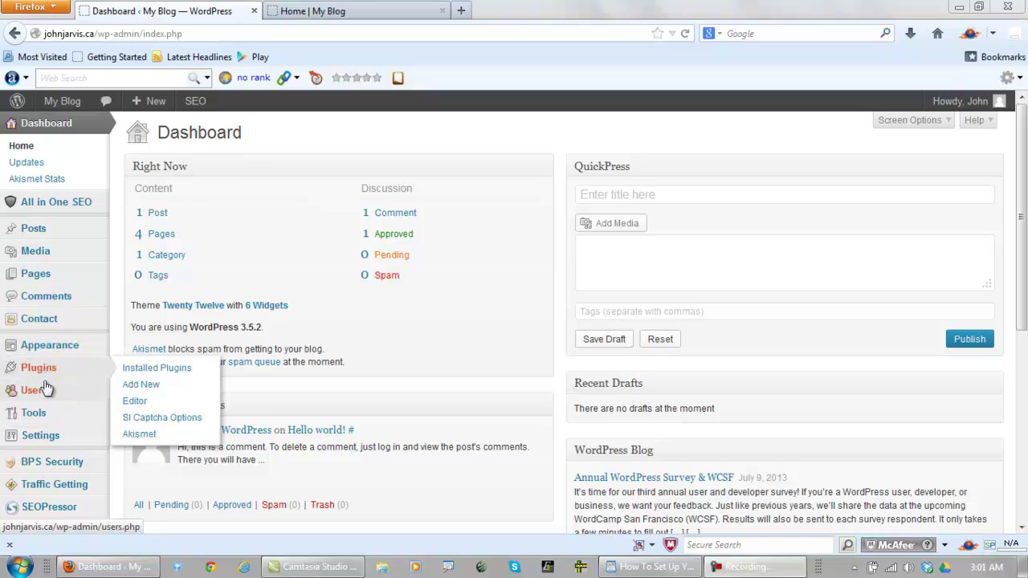
mouse_move(45, 396)
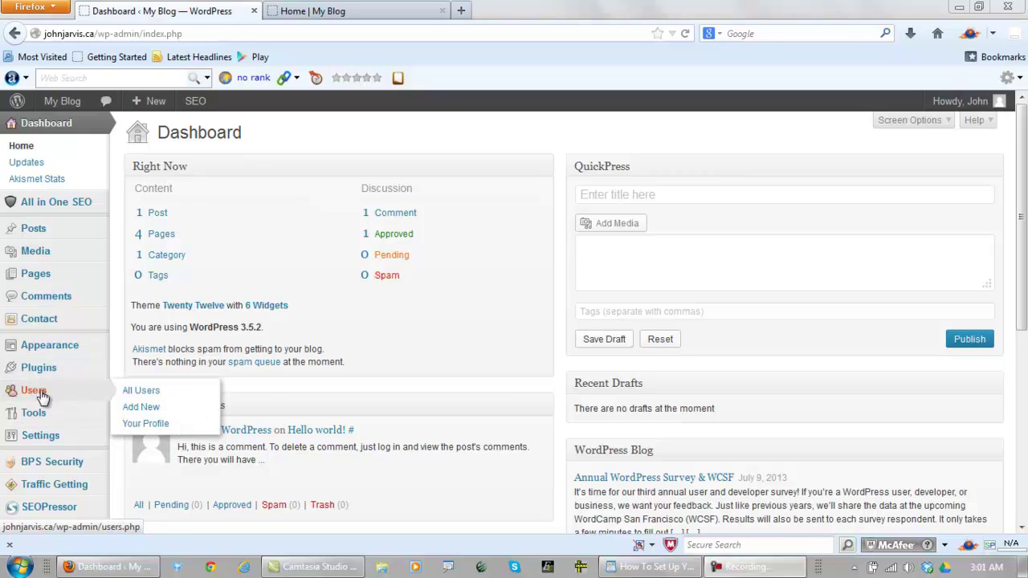
mouse_move(39, 418)
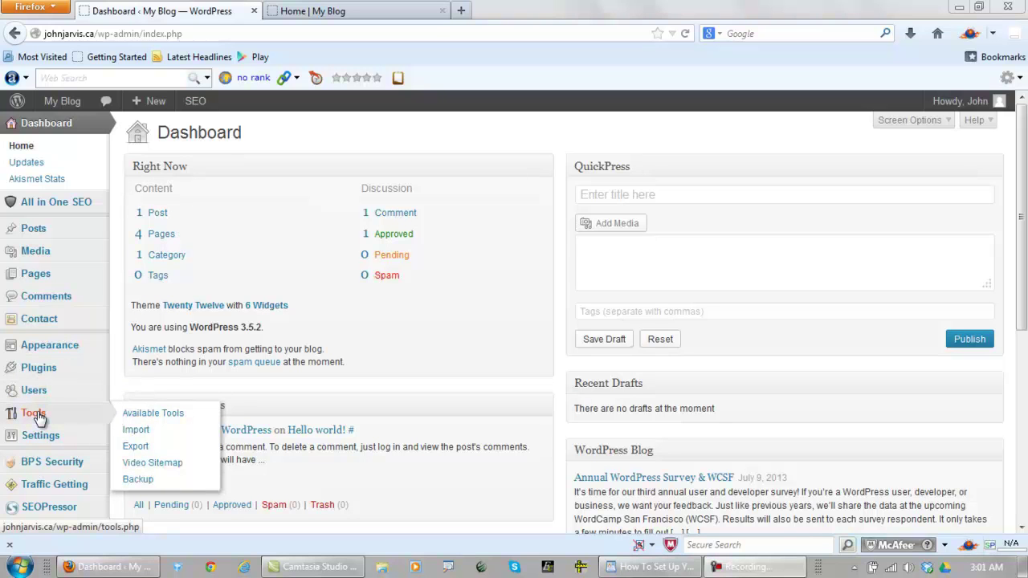
scroll(282, 214, "down", 5)
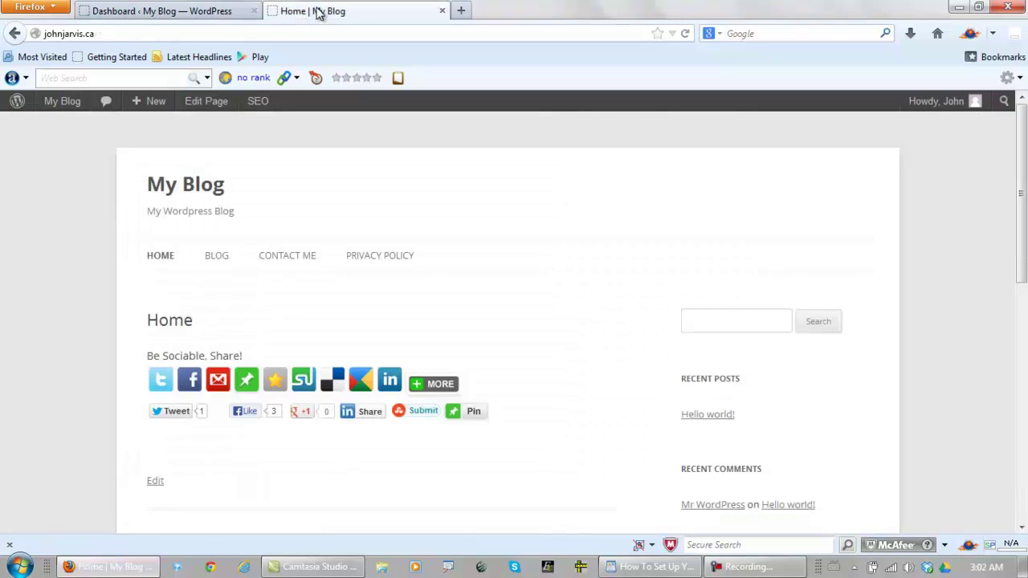
Step: Examine the live Home page's social sharing icons, comment form and CommentLuv option, and return to the dashboard
left_click(322, 11)
scroll(518, 321, "down", 10)
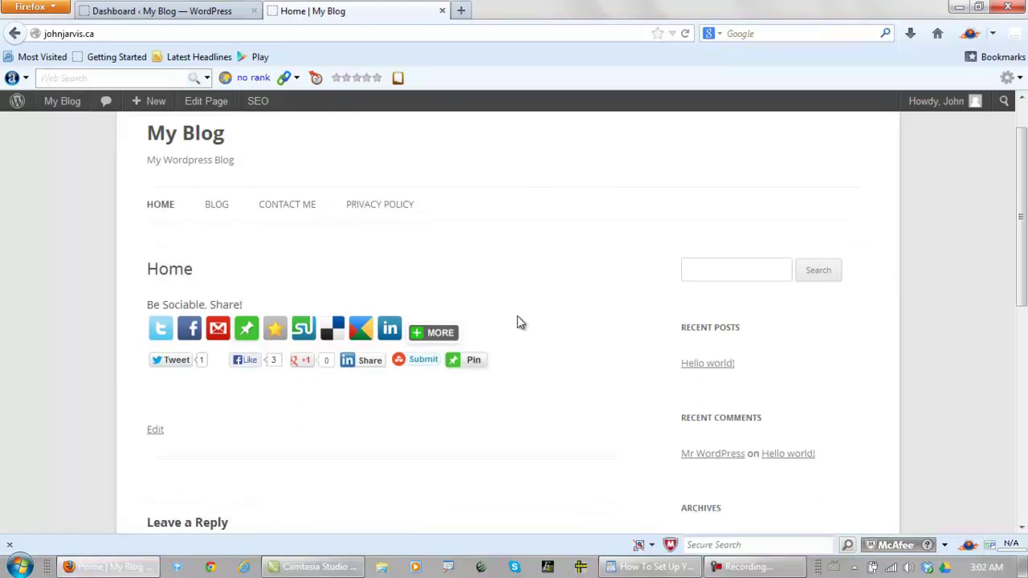
scroll(485, 297, "down", 2)
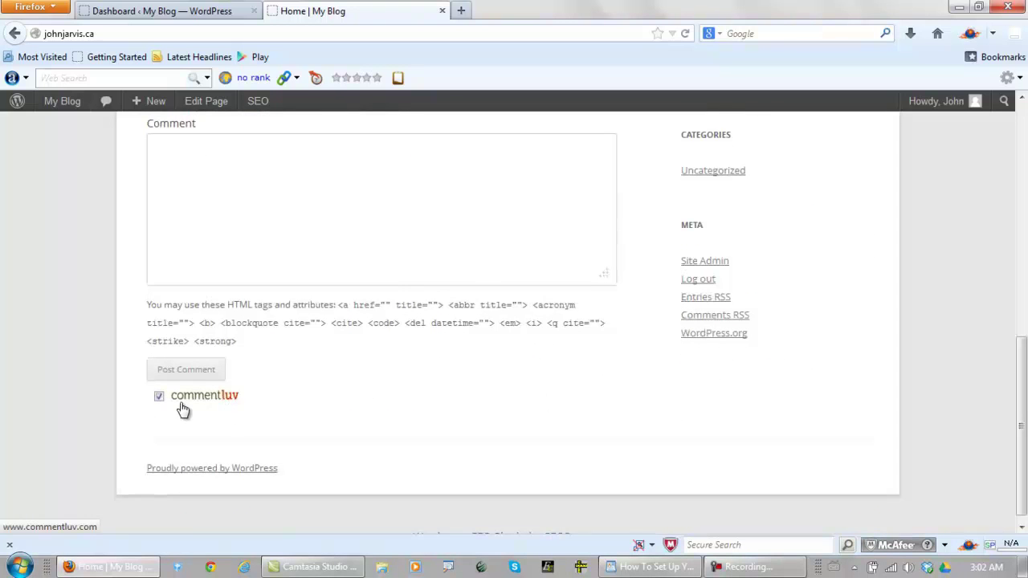
scroll(302, 237, "up", 2)
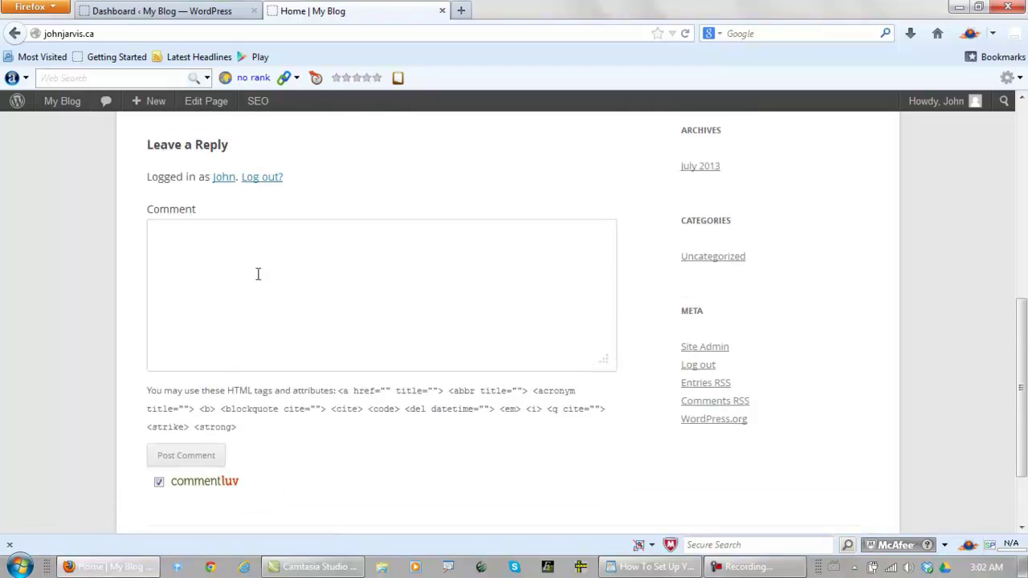
left_click(249, 269)
scroll(374, 295, "up", 10)
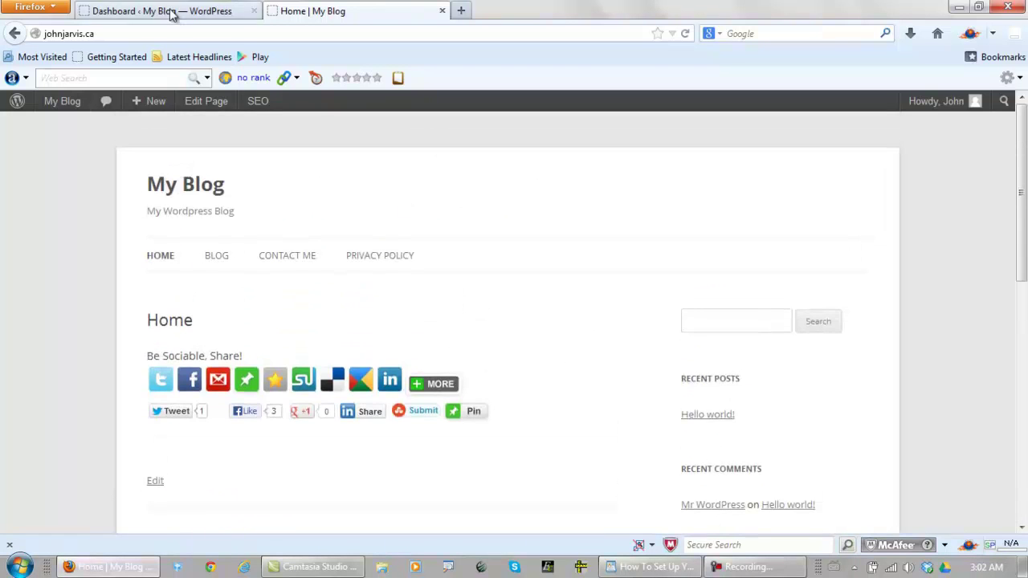
left_click(171, 14)
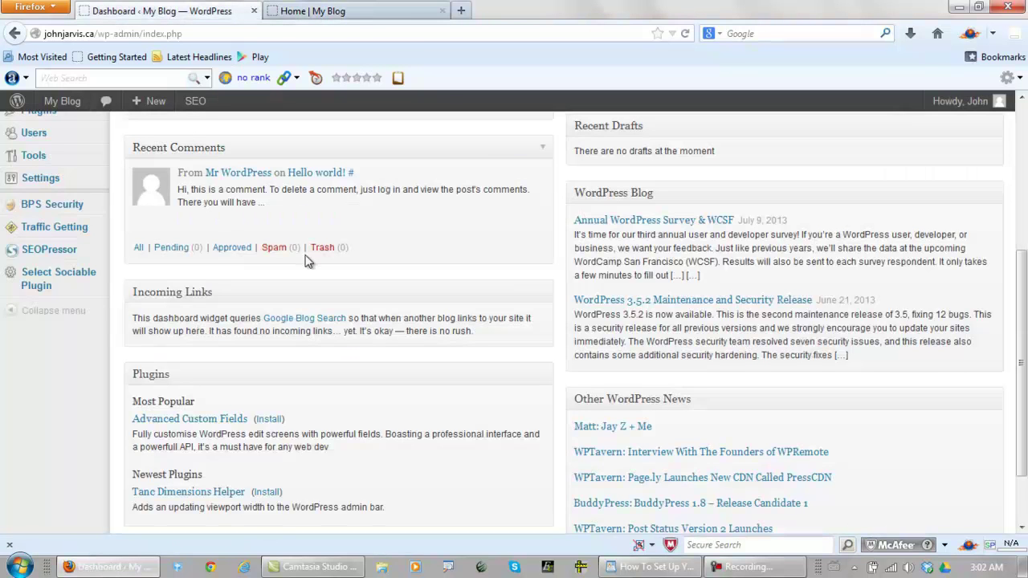
Step: Set the site's timezone to Toronto in the General Settings
scroll(305, 254, "up", 2)
scroll(305, 254, "up", 4)
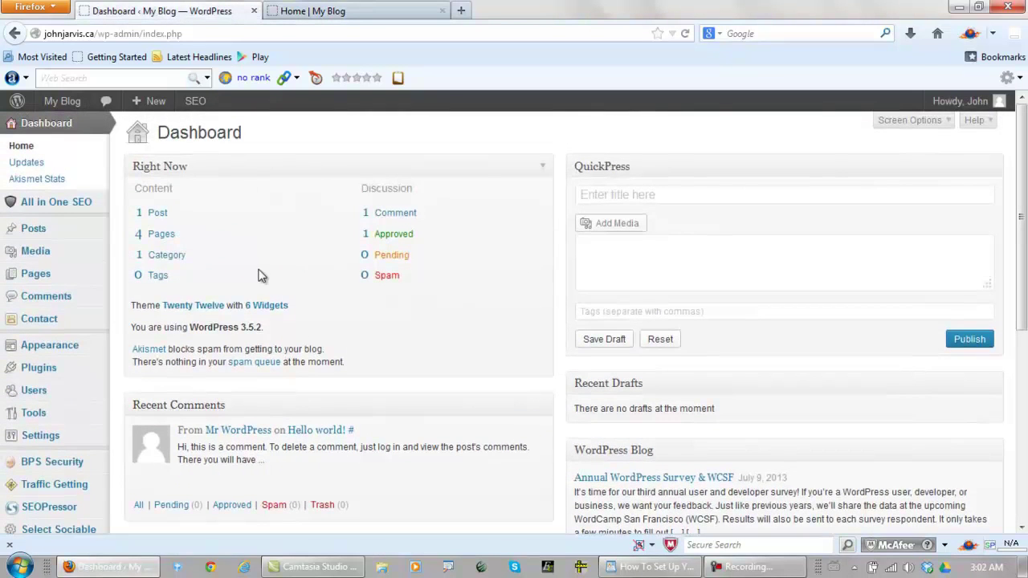
mouse_move(44, 440)
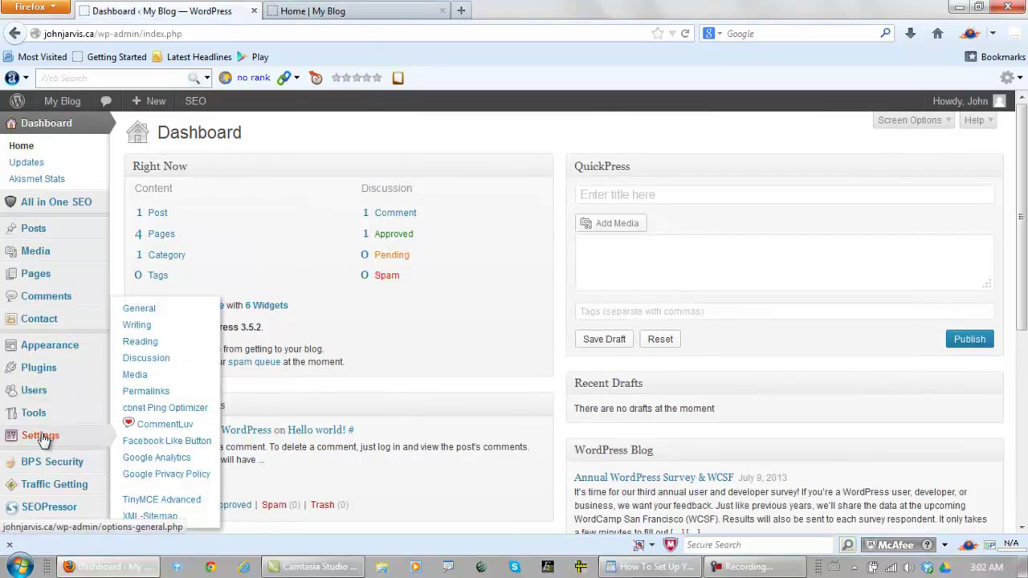
left_click(145, 309)
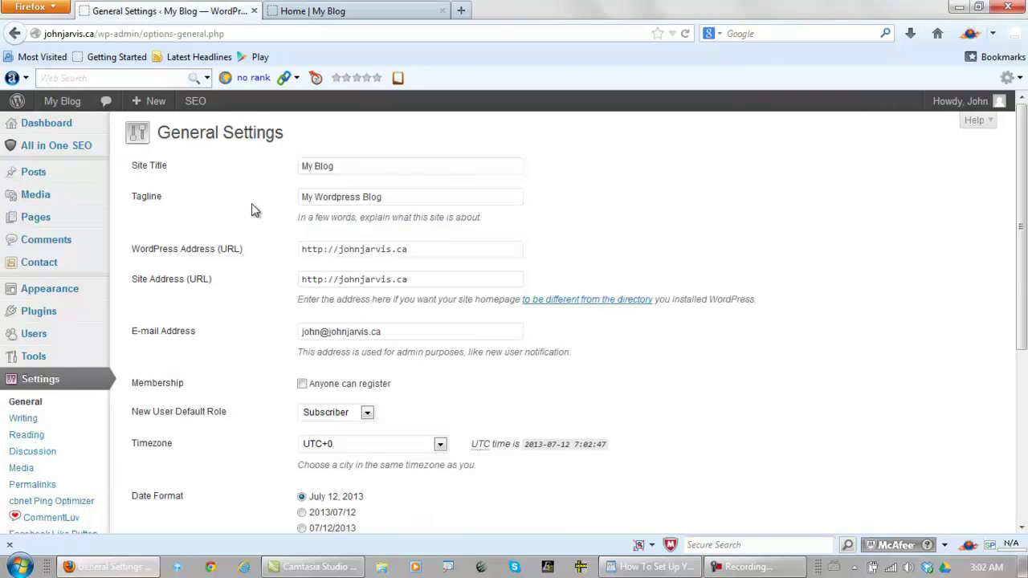
scroll(251, 203, "down", 5)
scroll(250, 210, "down", 1)
left_click(440, 190)
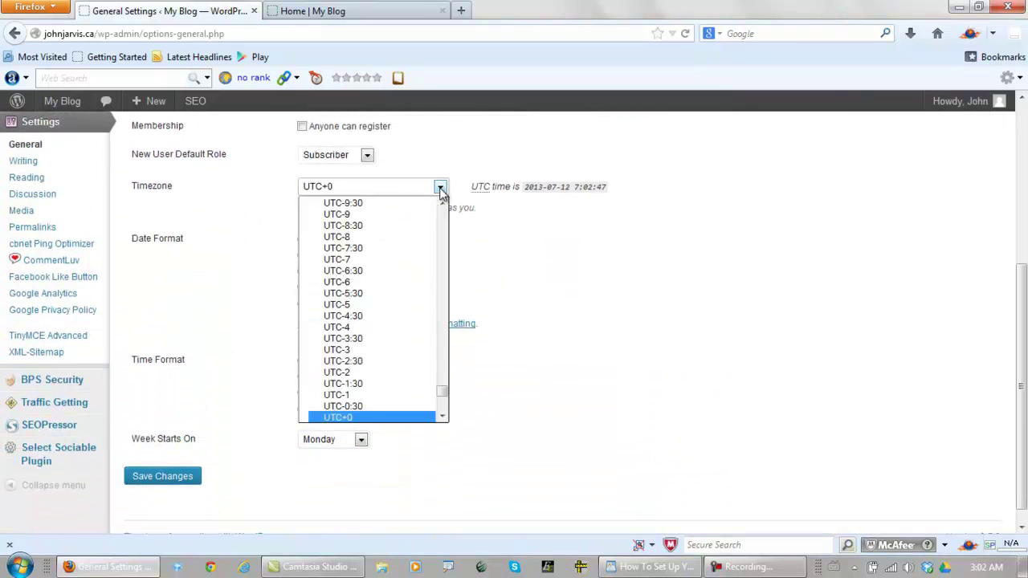
left_click_drag(441, 390, 438, 357)
scroll(392, 305, "up", 2)
scroll(385, 308, "up", 20)
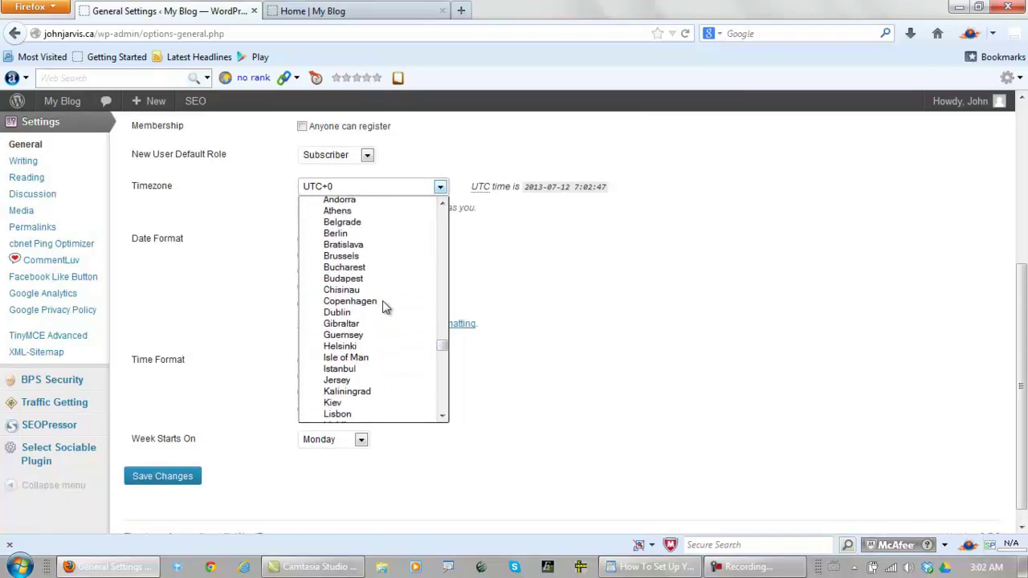
scroll(385, 308, "up", 20)
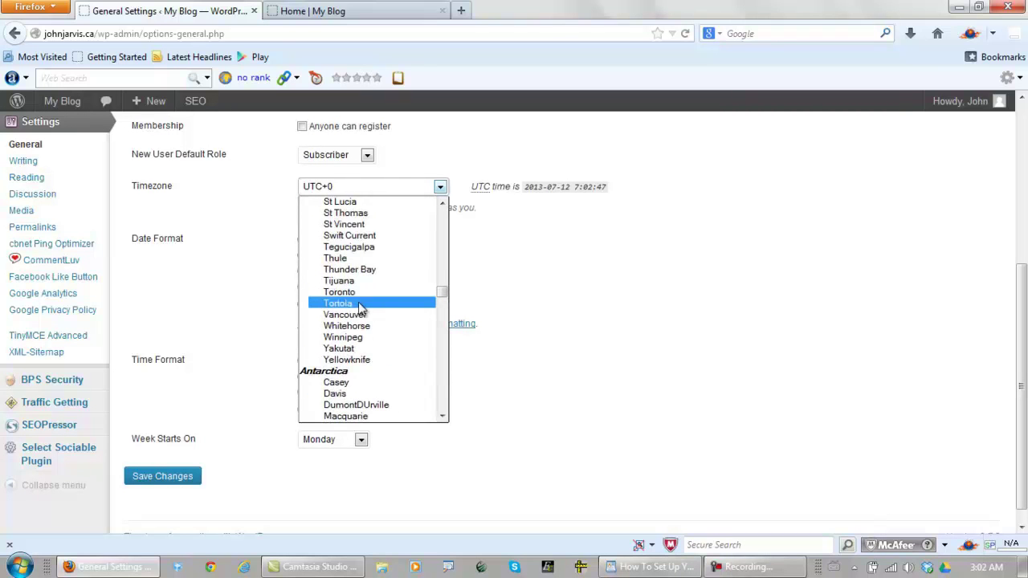
left_click(354, 293)
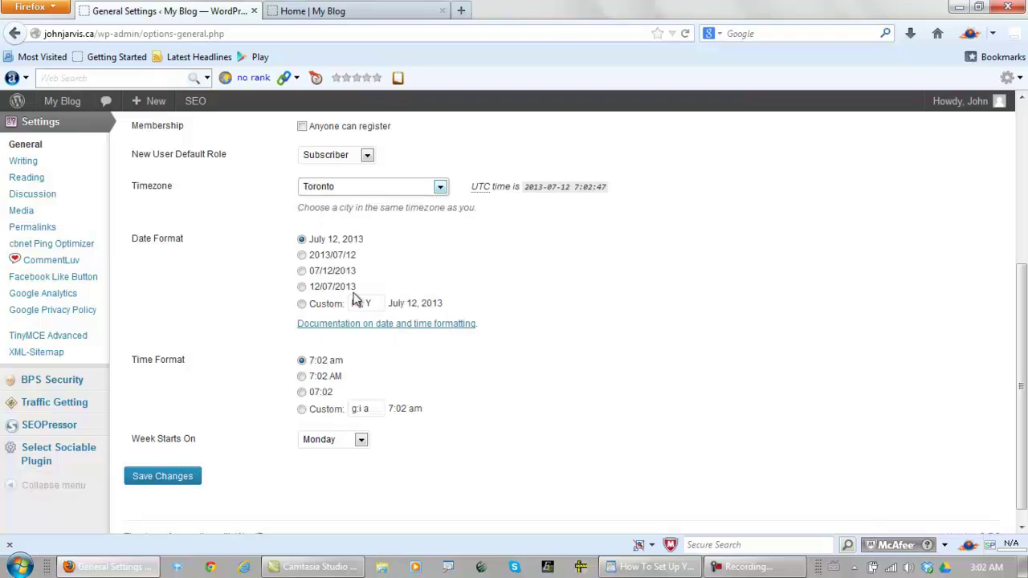
Step: Set the date format to 2013/07/12 and the time format to 7:02 AM, and save the General Settings
left_click(302, 256)
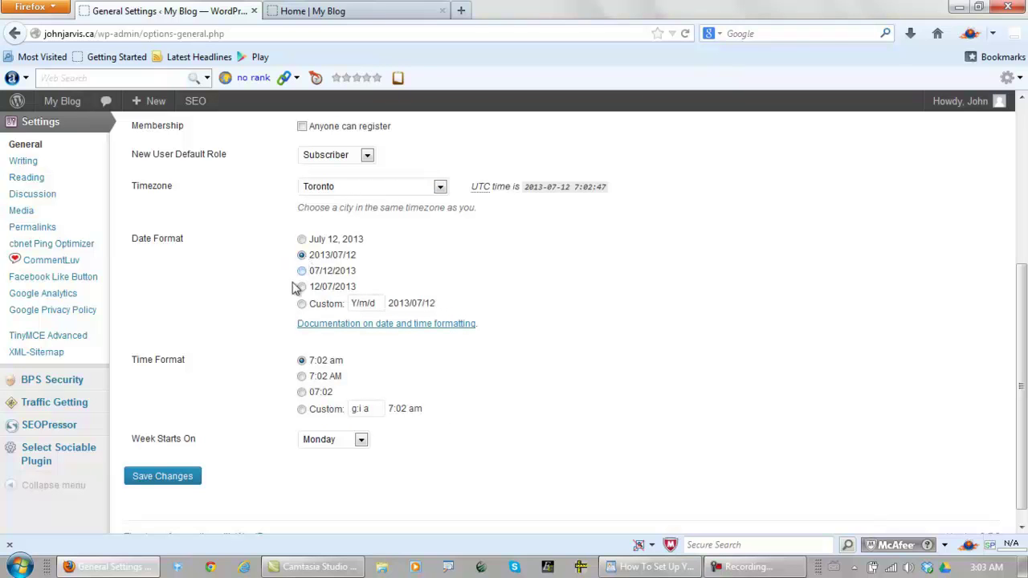
left_click(302, 376)
scroll(227, 370, "down", 1)
left_click(174, 460)
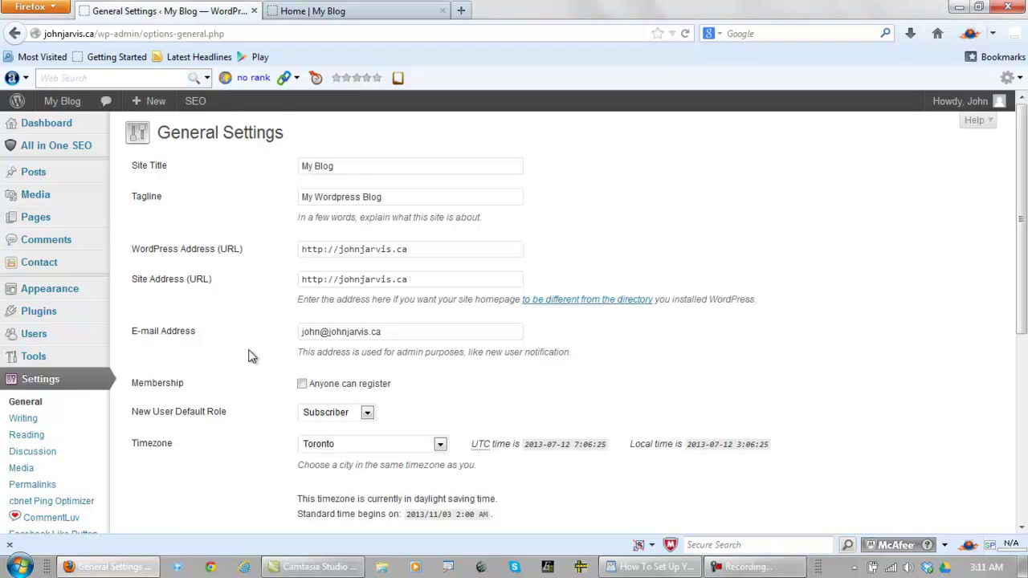
Step: Replace the custom permalink structure with /%year%/%postname% and save the Permalink Settings
scroll(147, 365, "down", 4)
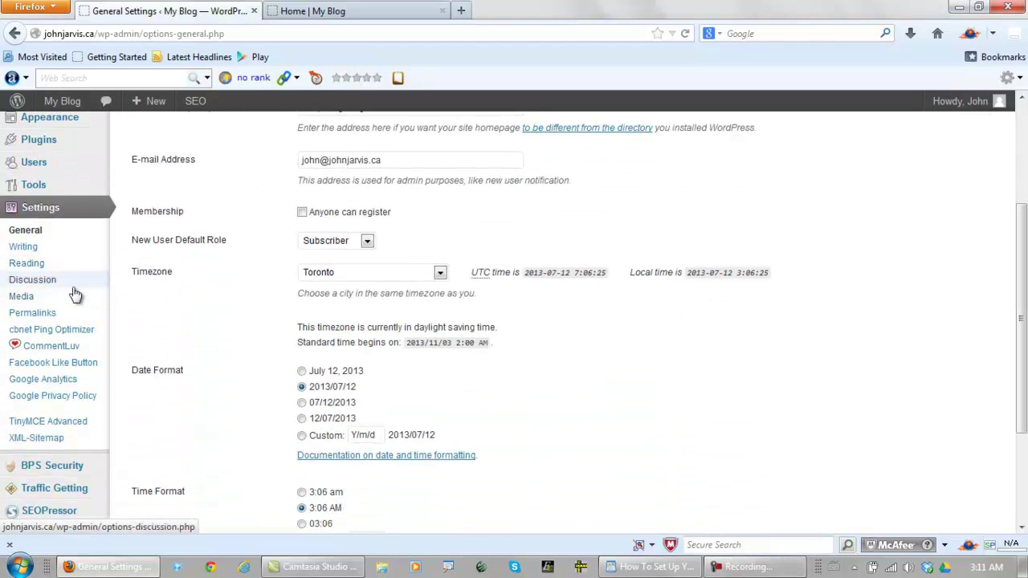
left_click(39, 319)
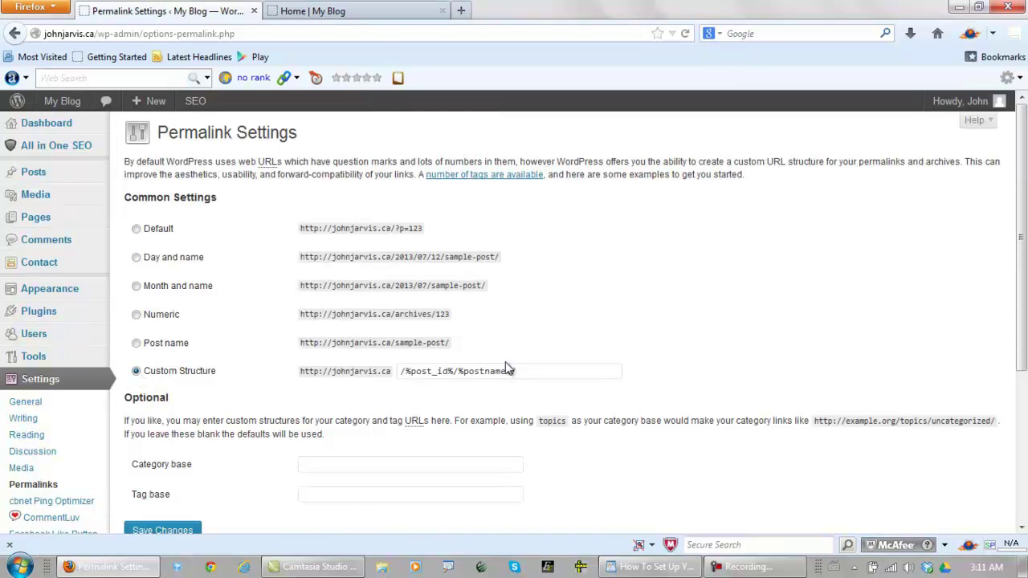
left_click_drag(525, 371, 247, 355)
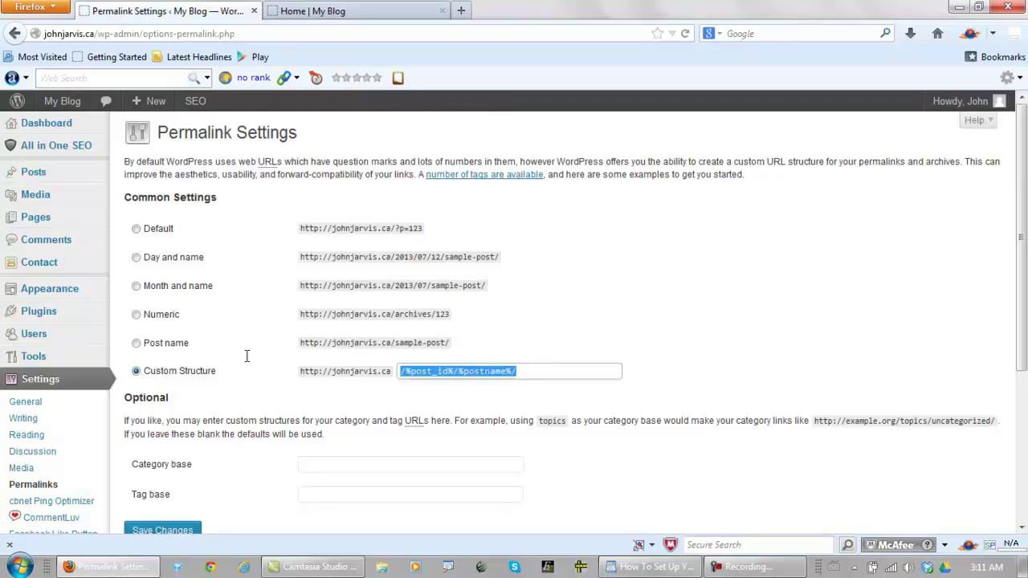
key("BackSpace")
left_click(432, 371)
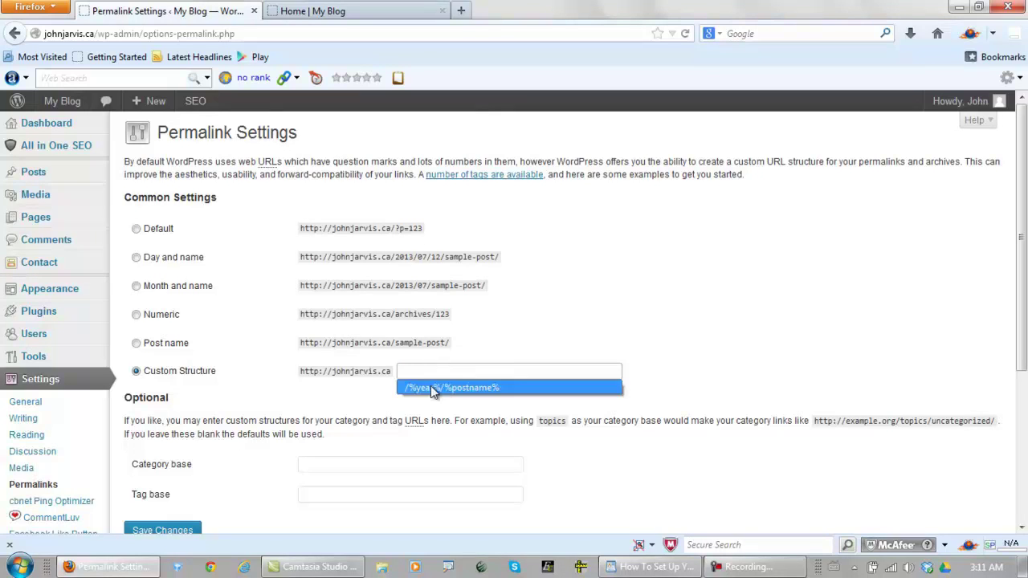
left_click(432, 387)
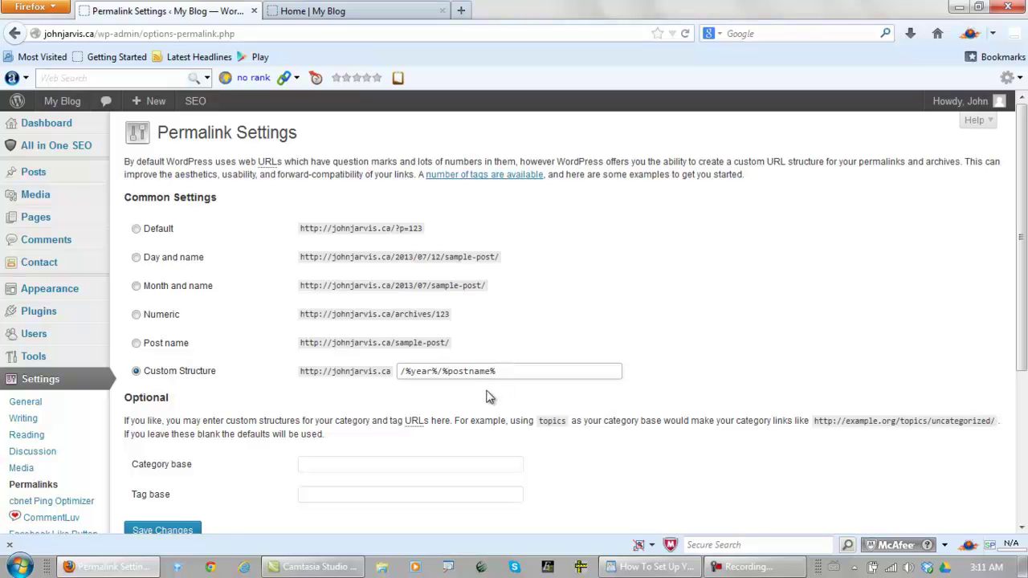
scroll(265, 329, "down", 4)
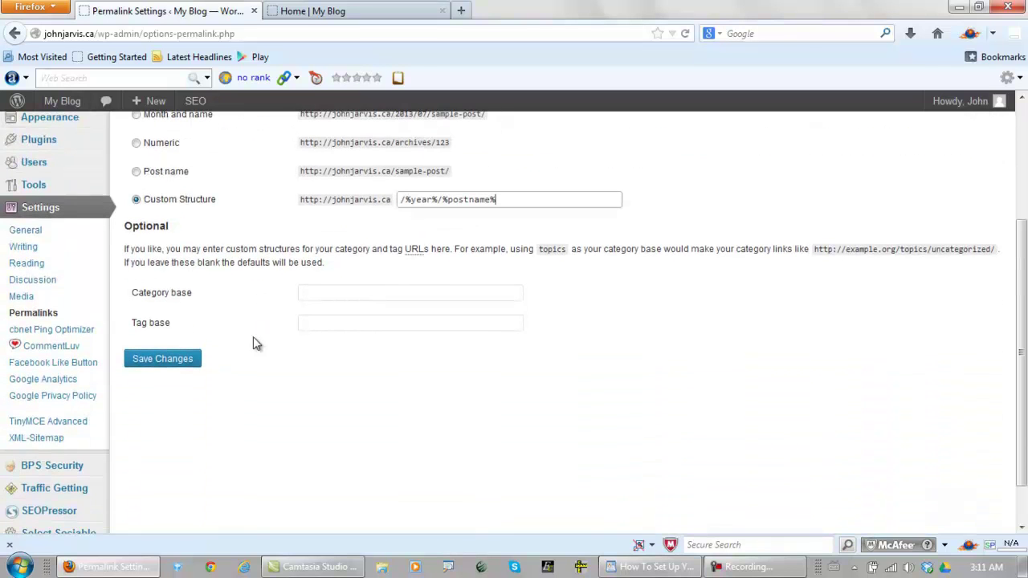
left_click(171, 361)
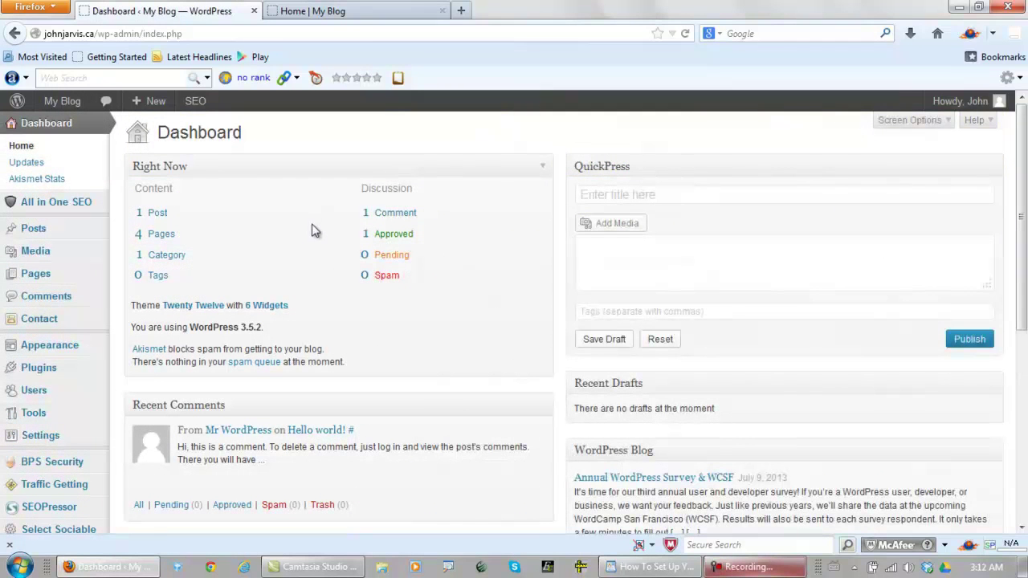
Step: Examine the live Home page's title, sharing icons, comment form and sidebar widgets
left_click(353, 13)
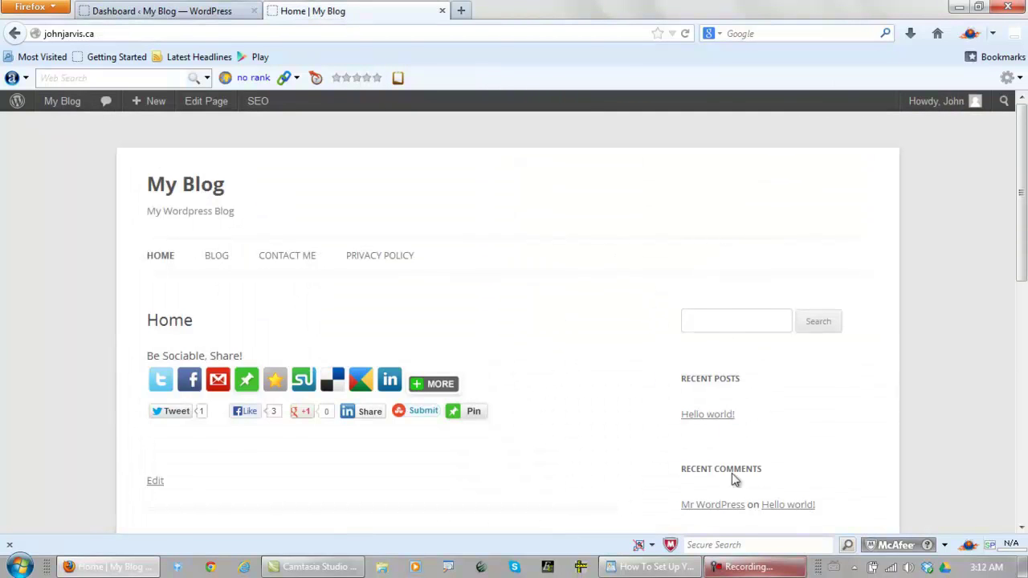
scroll(587, 322, "down", 2)
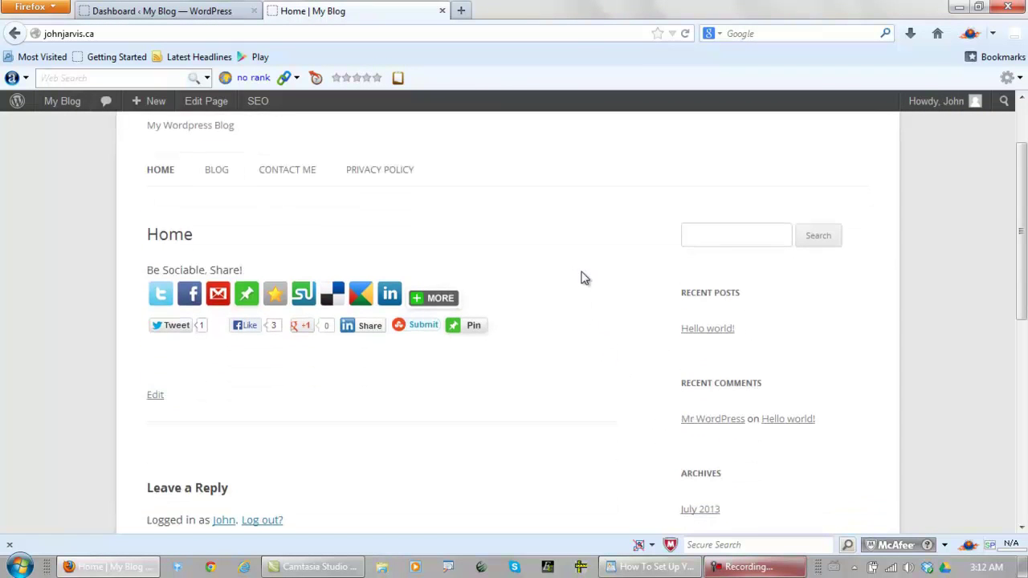
scroll(562, 269, "up", 2)
scroll(538, 262, "down", 2)
scroll(594, 317, "up", 2)
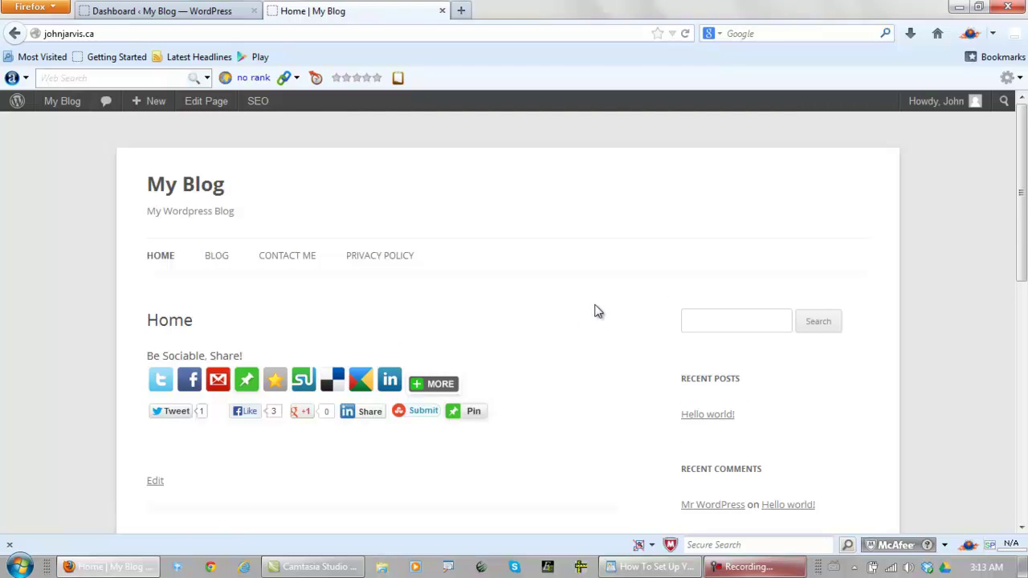
scroll(585, 325, "down", 3)
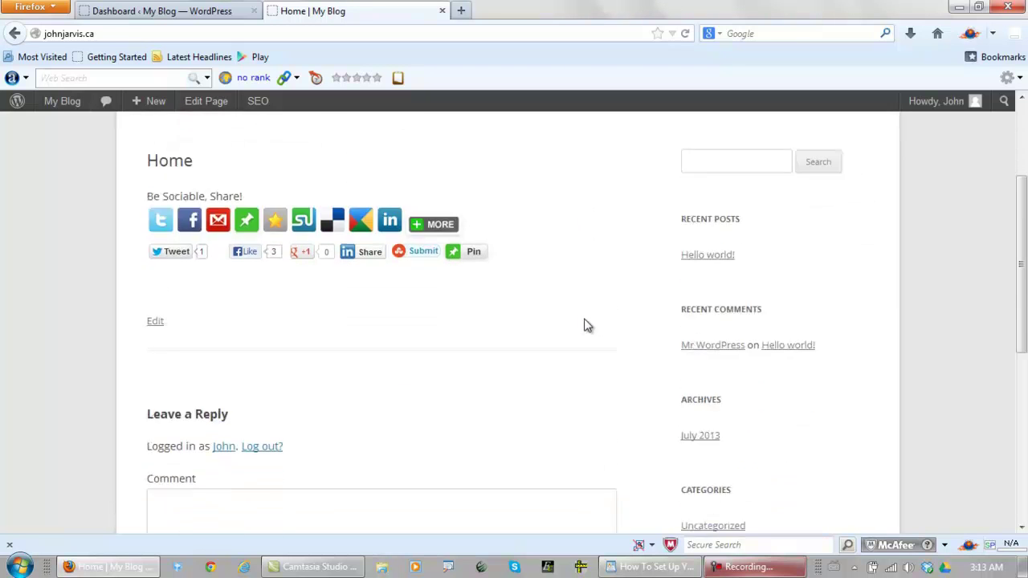
scroll(584, 325, "down", 10)
scroll(585, 325, "up", 12)
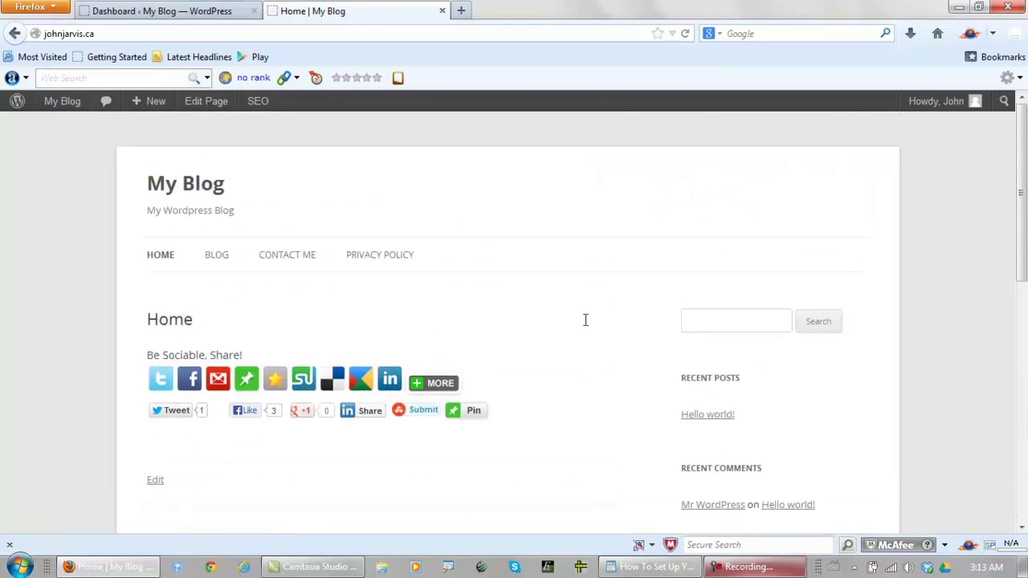
left_click_drag(239, 189, 144, 190)
left_click(579, 207)
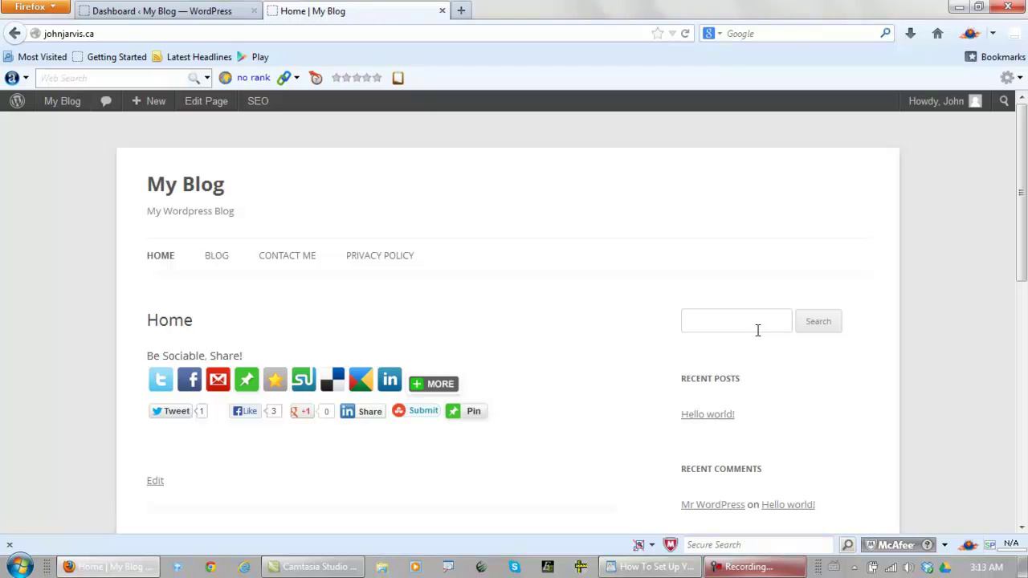
scroll(647, 398, "down", 6)
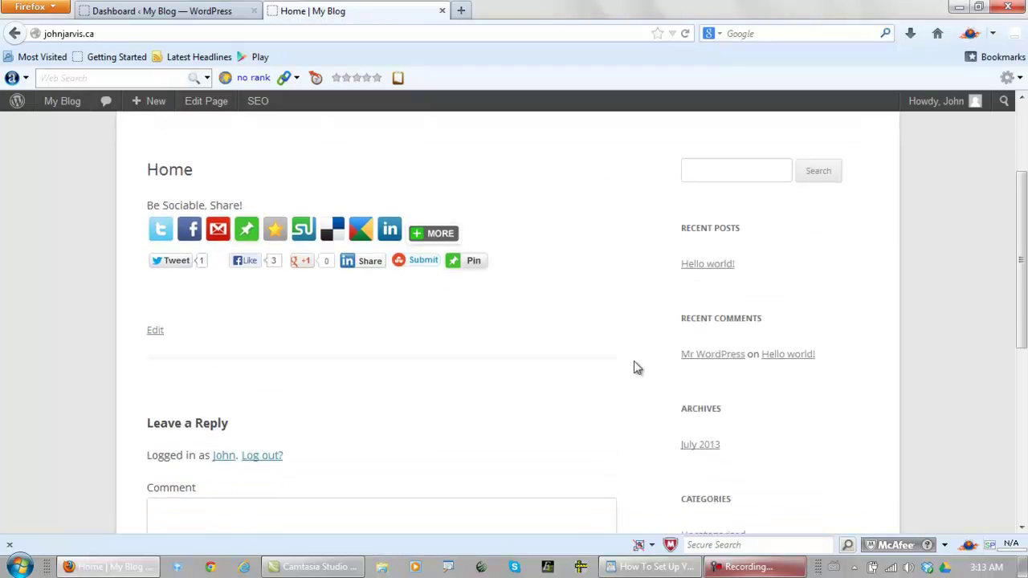
scroll(652, 333, "down", 2)
scroll(649, 329, "up", 8)
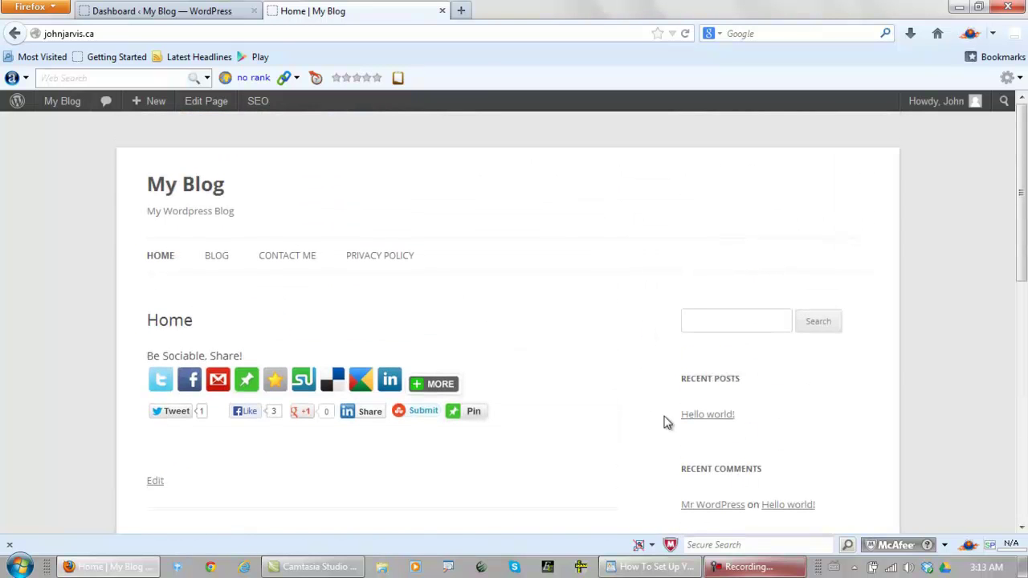
Step: Remove the Search, Recent Posts, Recent Comments, Archives, Categories and Meta widgets from the Main Sidebar
left_click(176, 14)
mouse_move(36, 351)
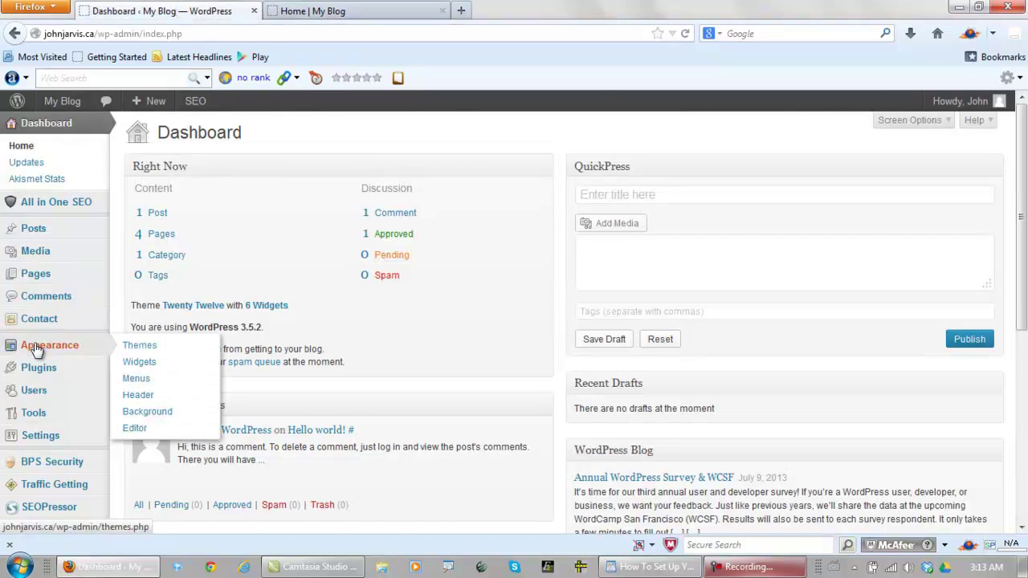
left_click(140, 363)
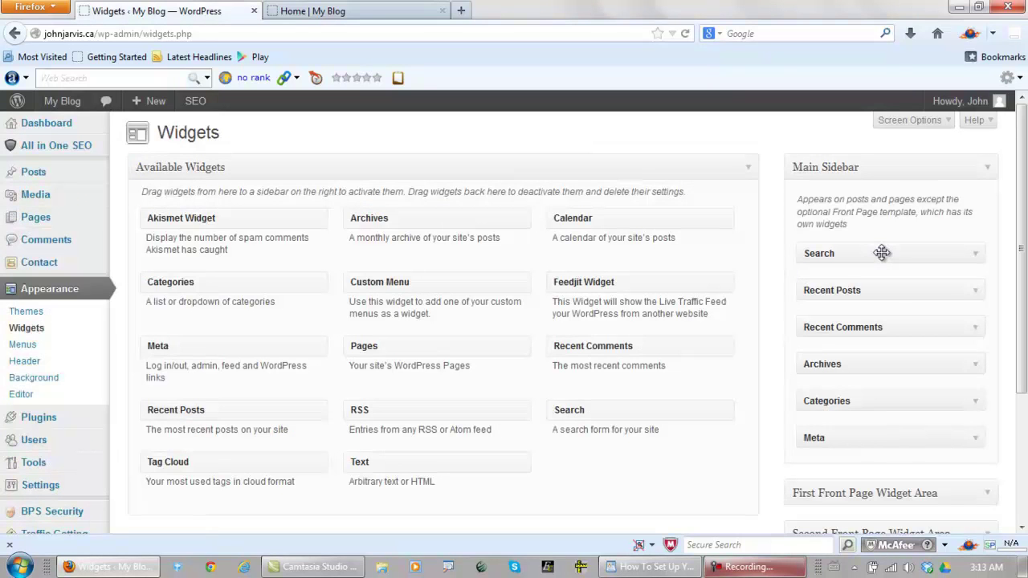
left_click_drag(882, 253, 510, 259)
left_click_drag(860, 251, 660, 265)
left_click_drag(849, 253, 450, 265)
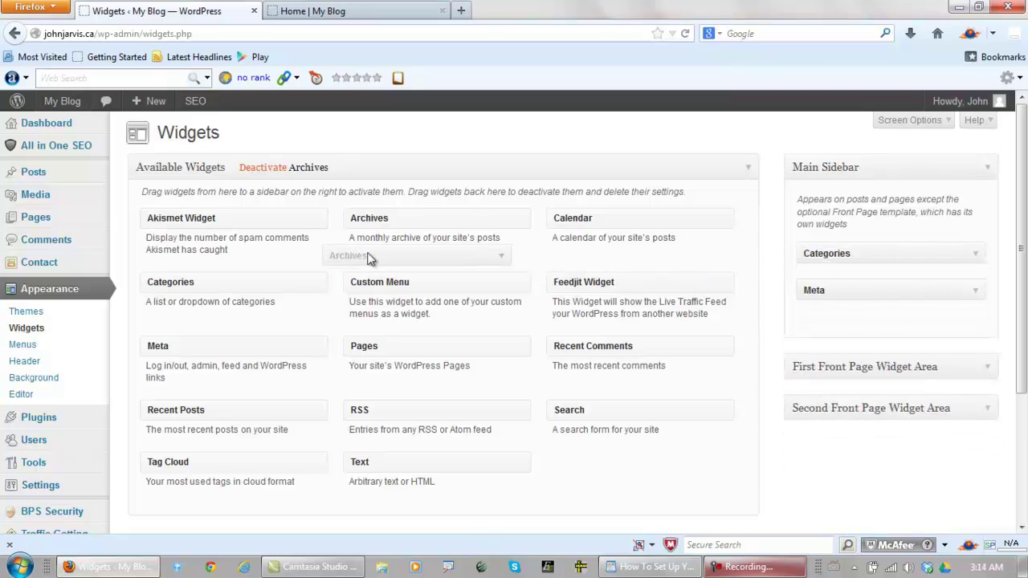
left_click_drag(826, 256, 386, 257)
Step: Reload the live Home page and check its sidebar area
left_click(345, 11)
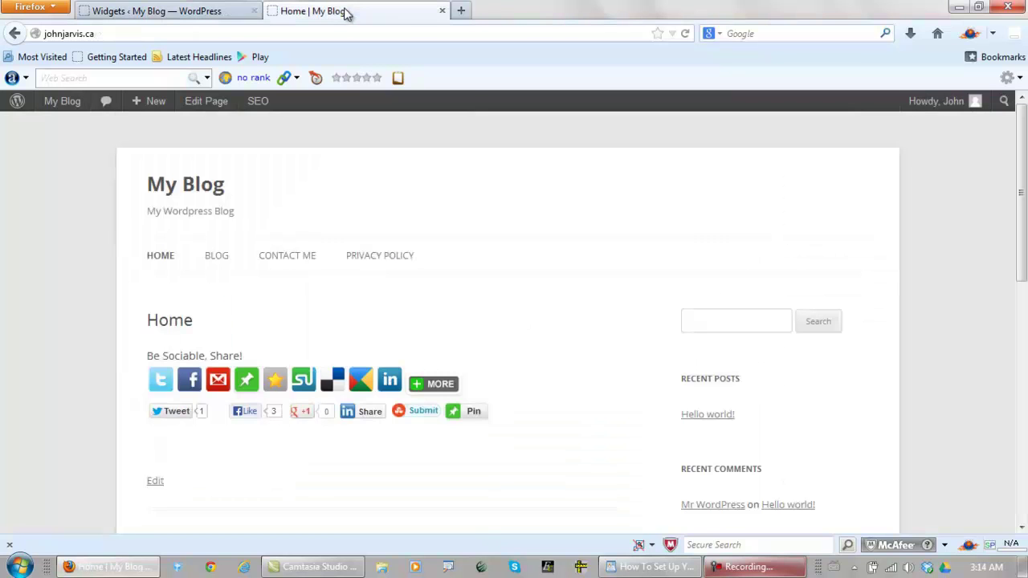
left_click(686, 34)
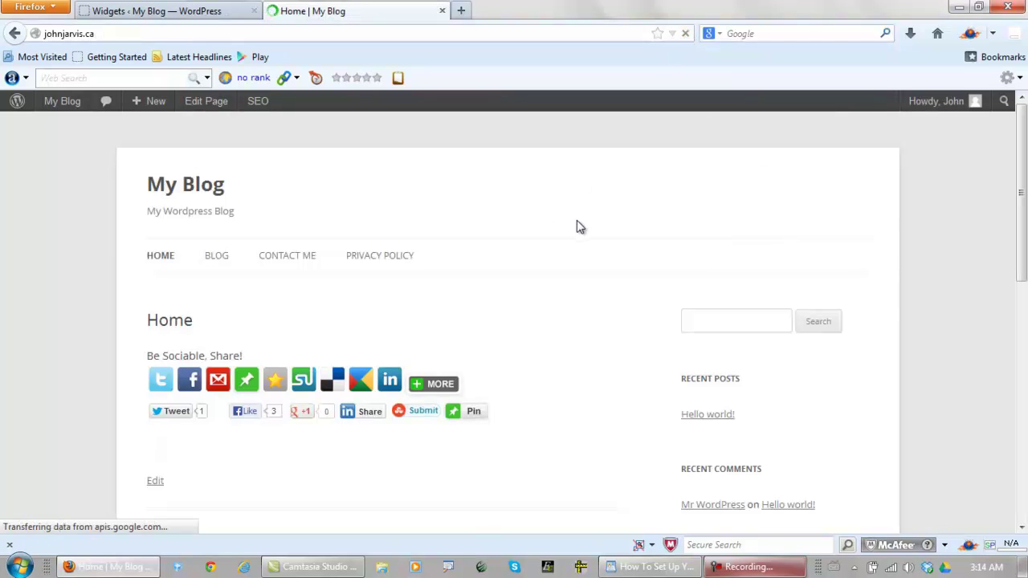
scroll(582, 227, "down", 5)
scroll(675, 283, "up", 5)
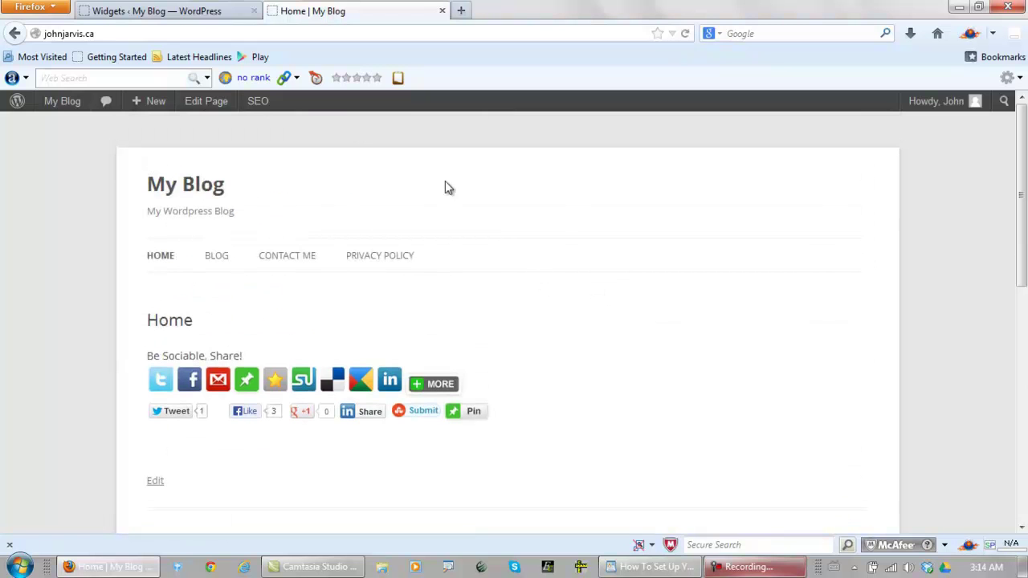
Step: Add a Text widget titled "Autoresponder Goes Here" to the Main Sidebar, save it, and reload the live Home page
left_click(173, 16)
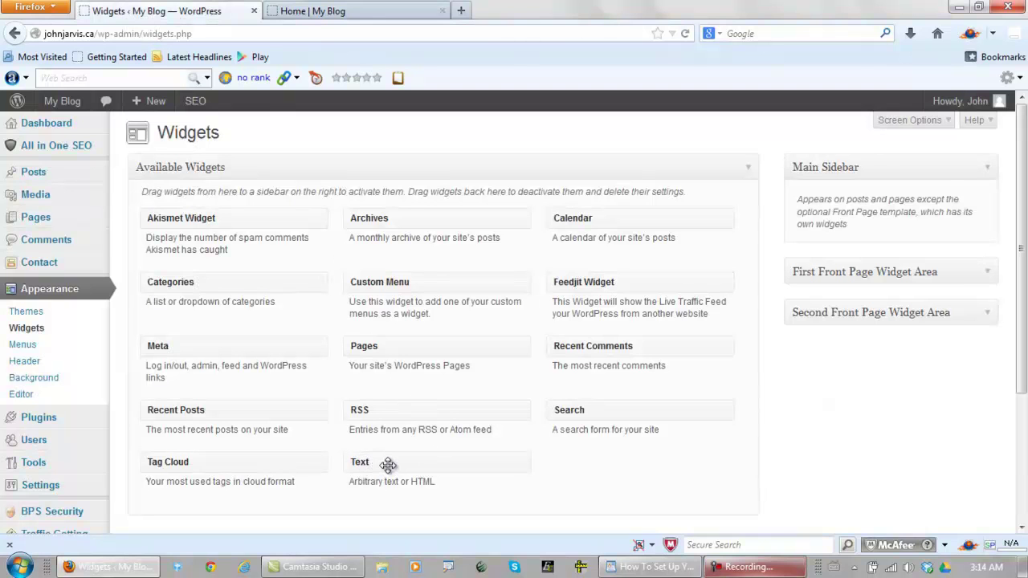
left_click_drag(387, 462, 839, 243)
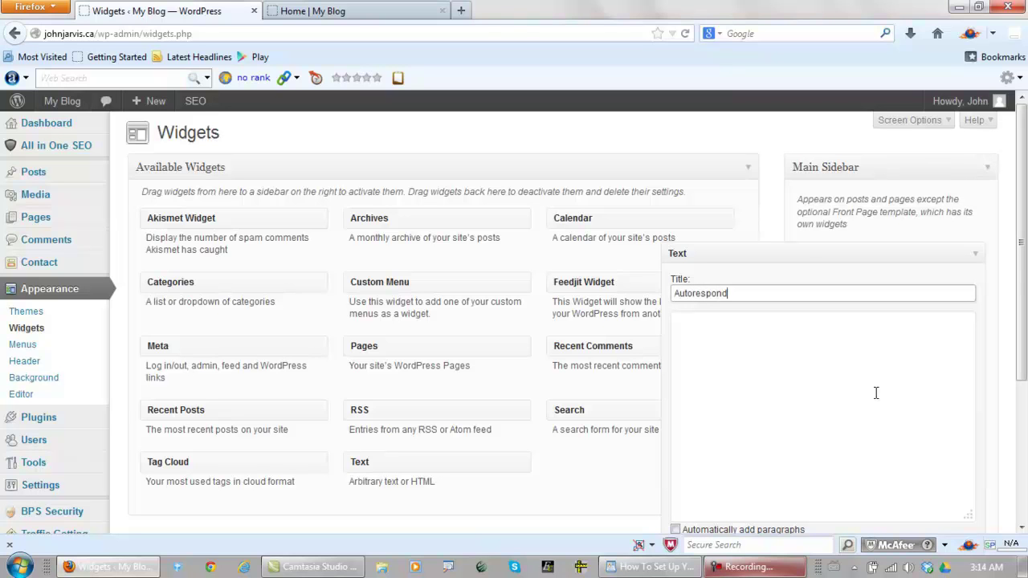
type("r Goes Here")
left_click_drag(1026, 298, 1025, 382)
left_click(949, 438)
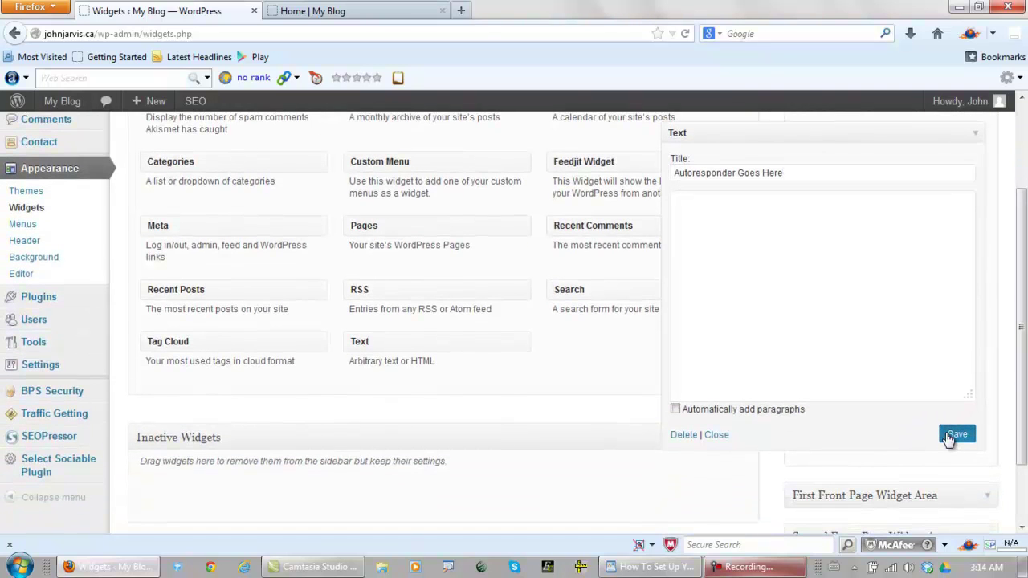
left_click(715, 436)
left_click(321, 10)
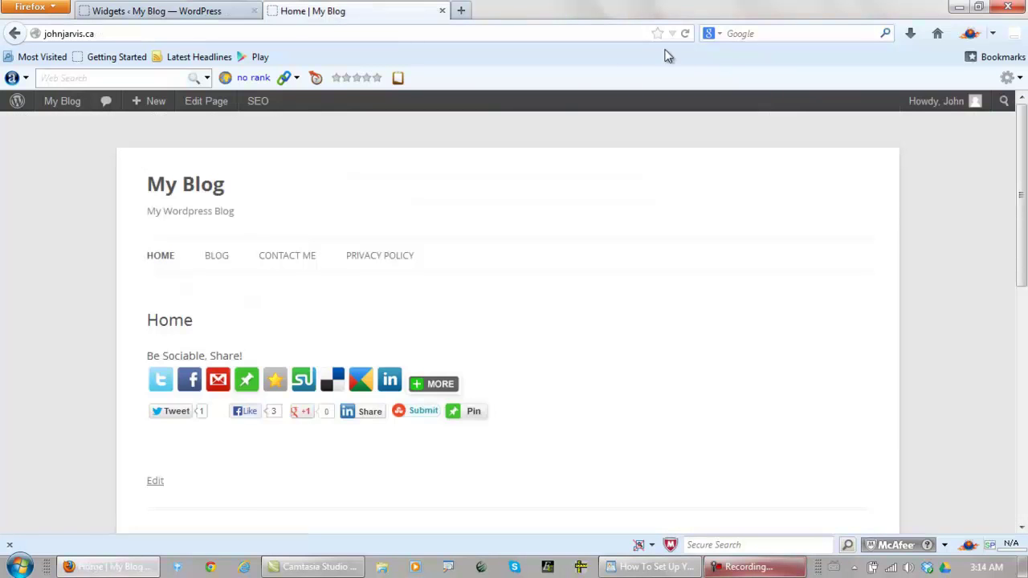
left_click(685, 34)
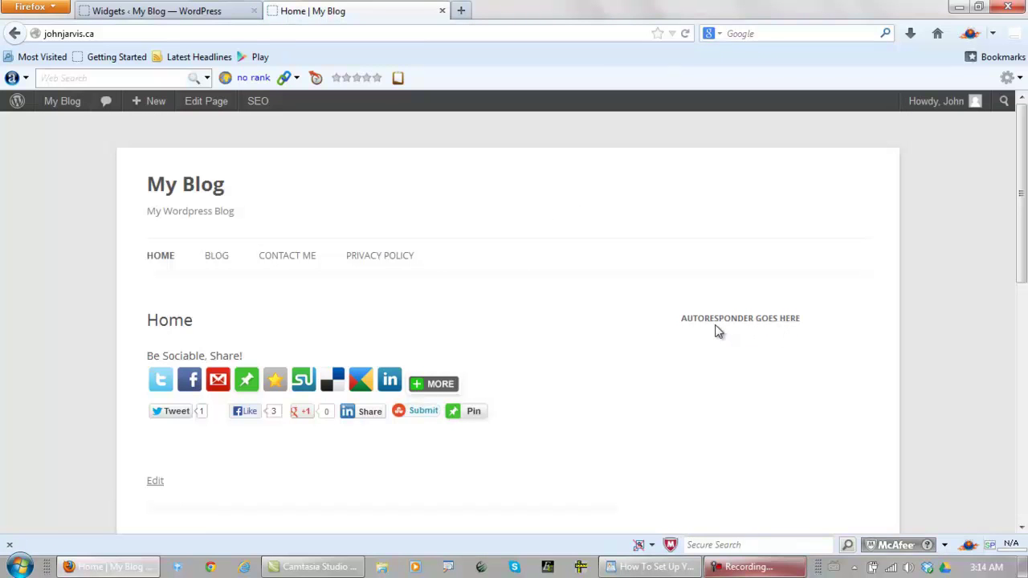
Step: Add the Feedjit Widget below the Text widget in the Main Sidebar and save it with its default settings
left_click(201, 16)
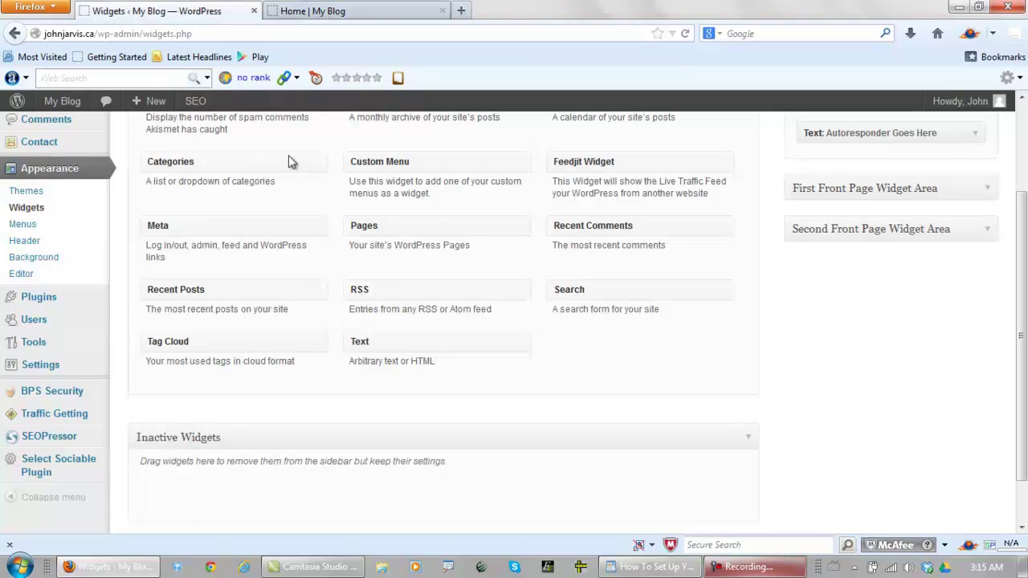
scroll(537, 307, "up", 3)
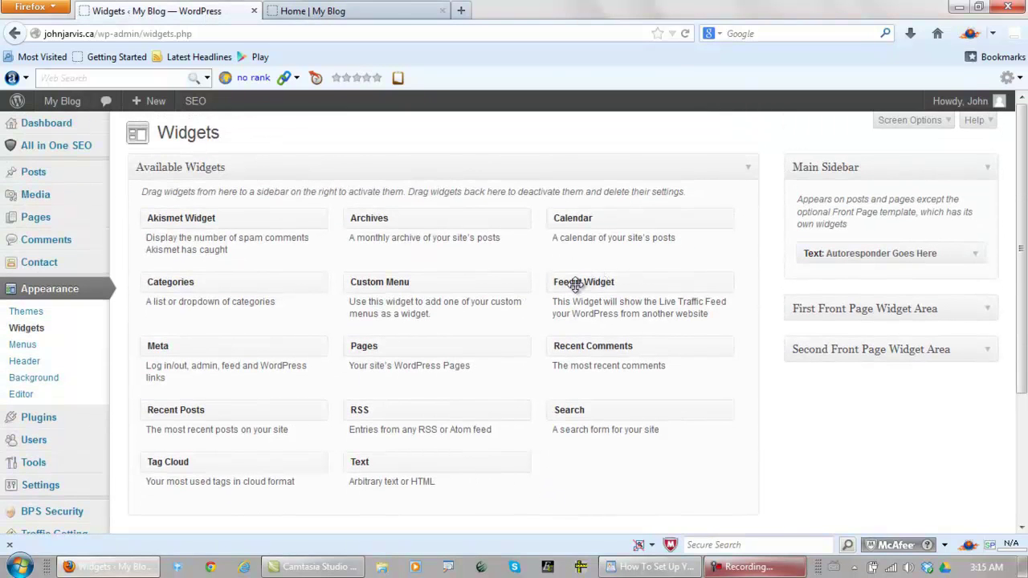
left_click_drag(575, 285, 828, 287)
scroll(1025, 281, "down", 2)
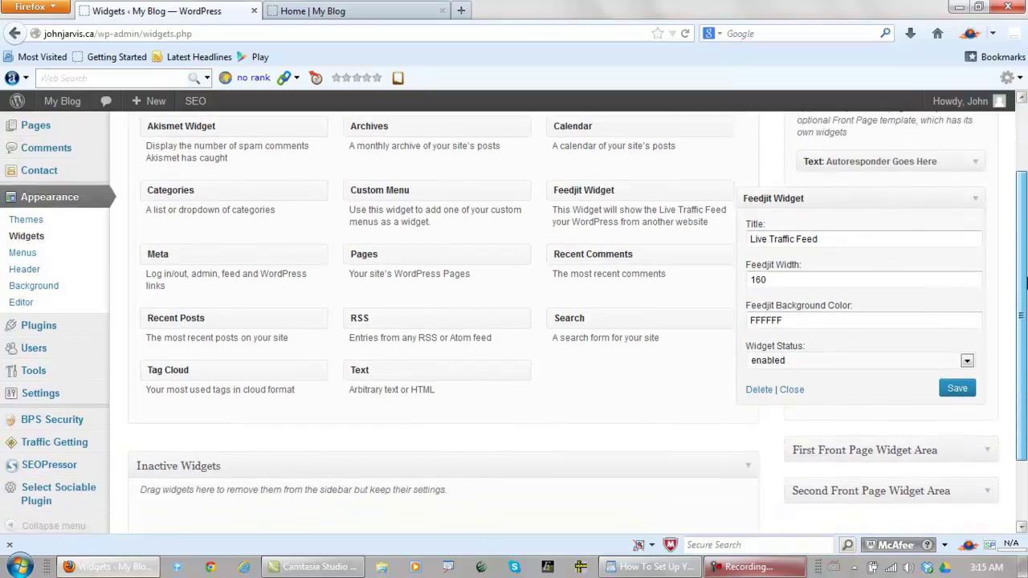
left_click(956, 392)
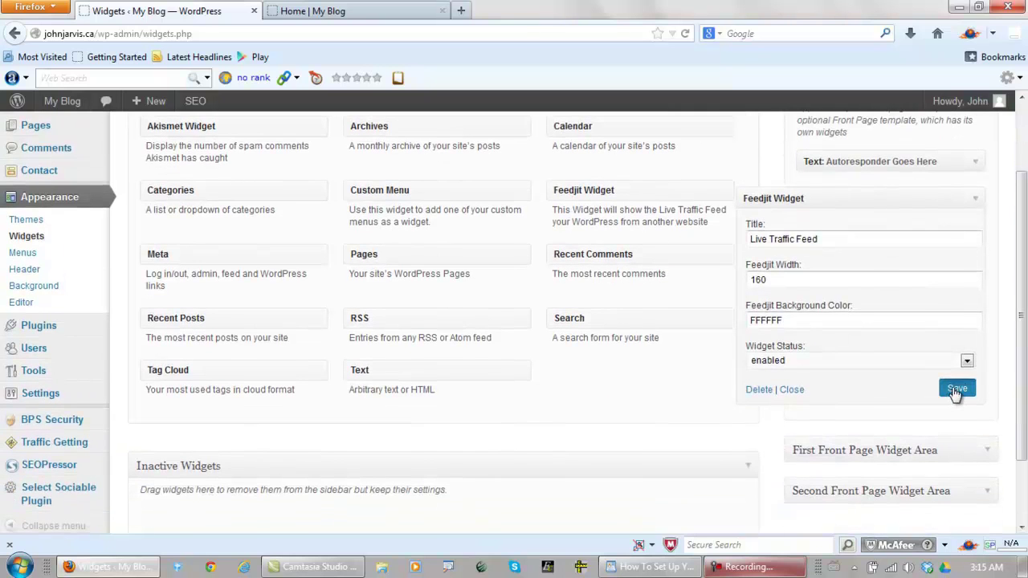
left_click(792, 391)
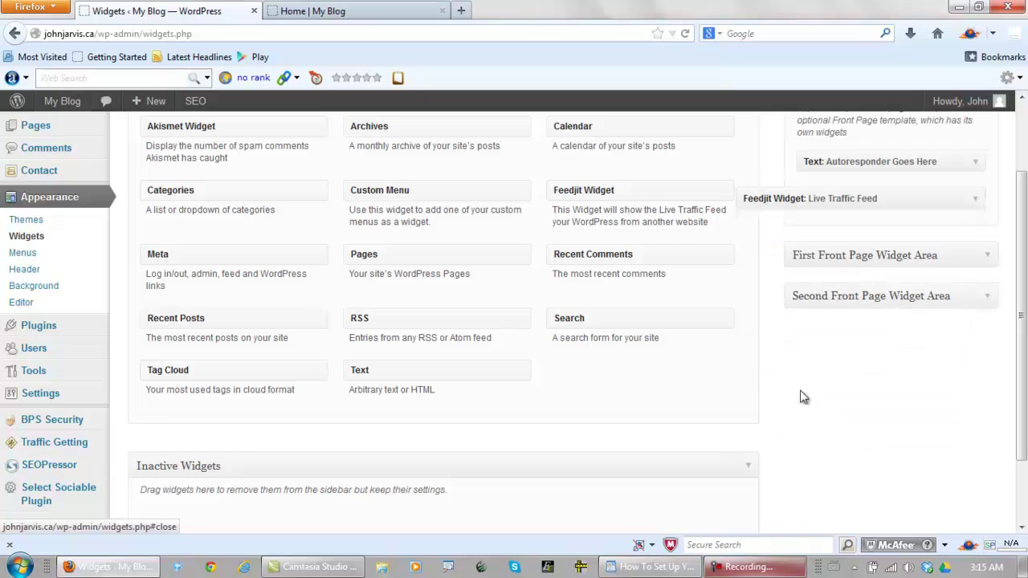
Step: Reload the live Home page and check how the Feedjit traffic feed displays in its sidebar
left_click(342, 11)
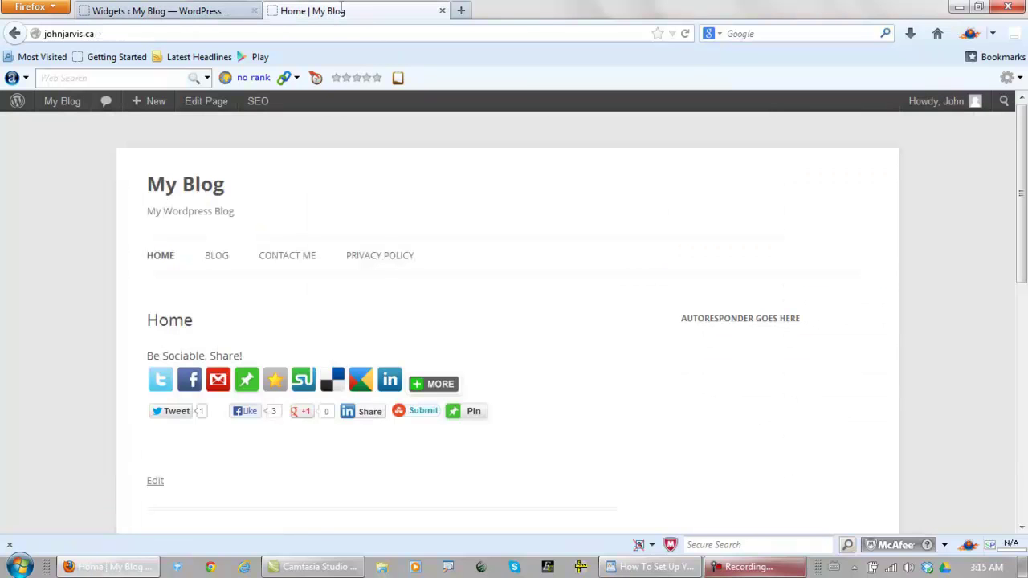
left_click(686, 35)
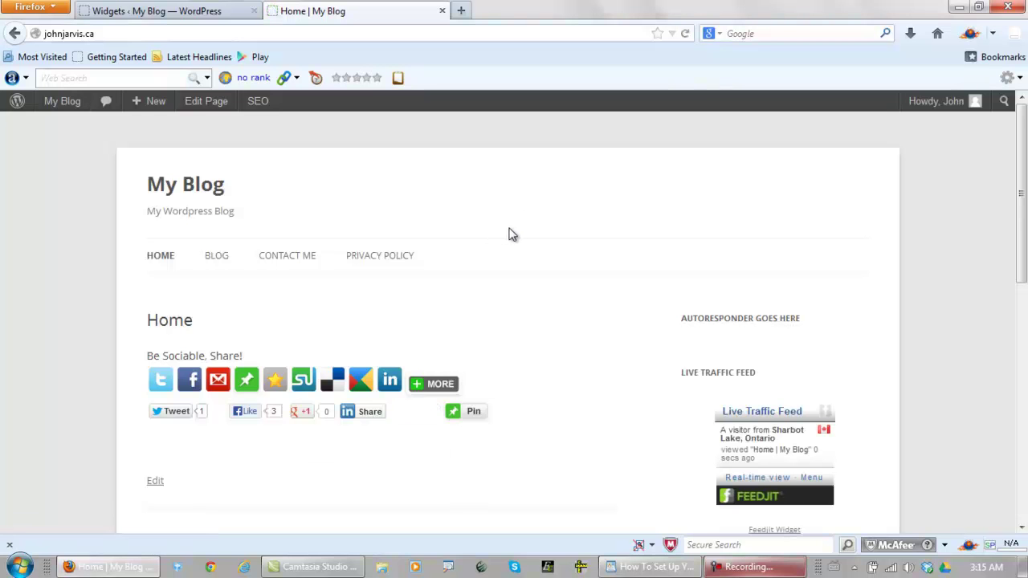
scroll(516, 234, "down", 1)
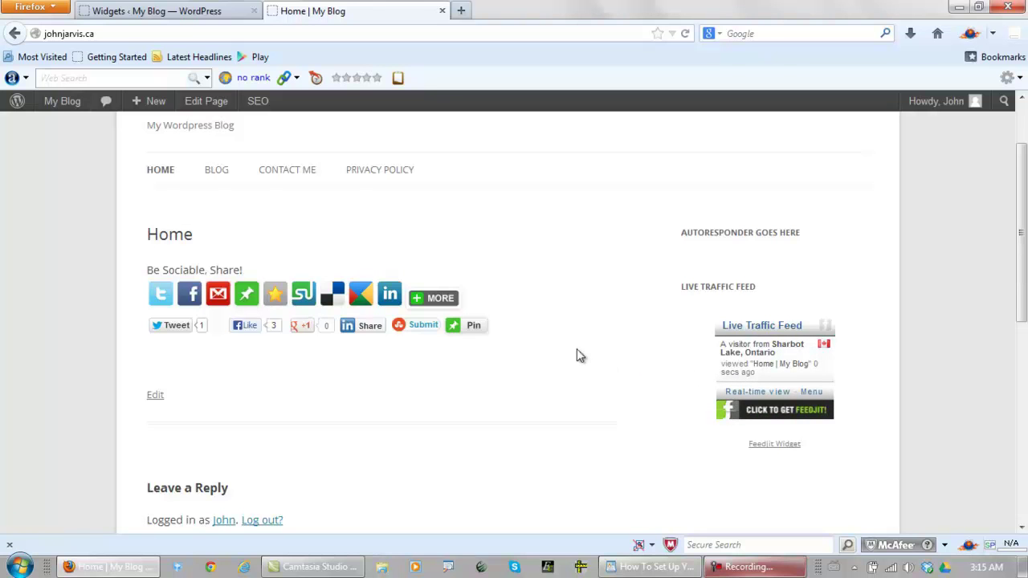
scroll(577, 350, "up", 2)
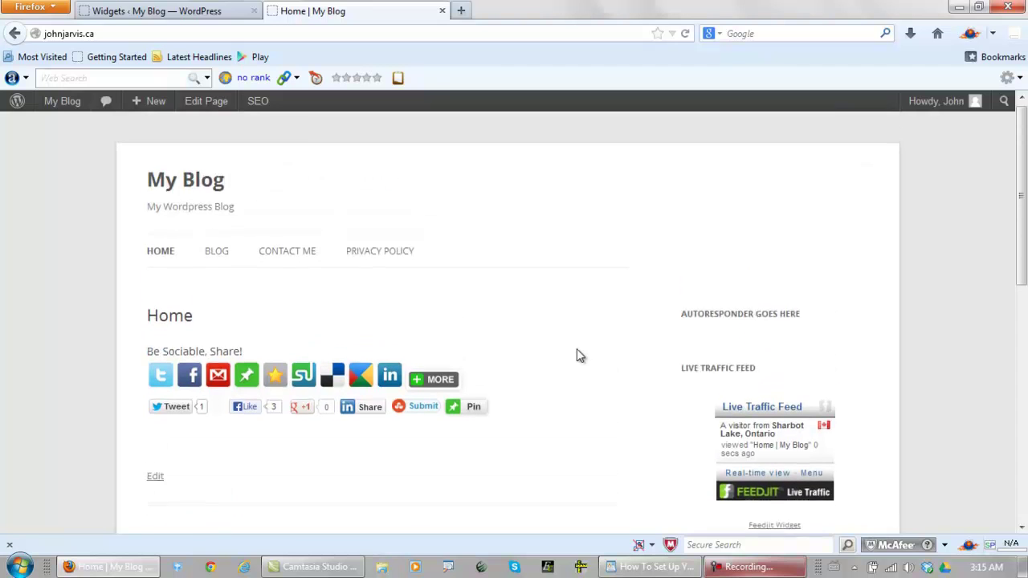
Step: Find the Feedjit feed in the Internet marketing training site's sidebar and open its real-time view
left_click(767, 567)
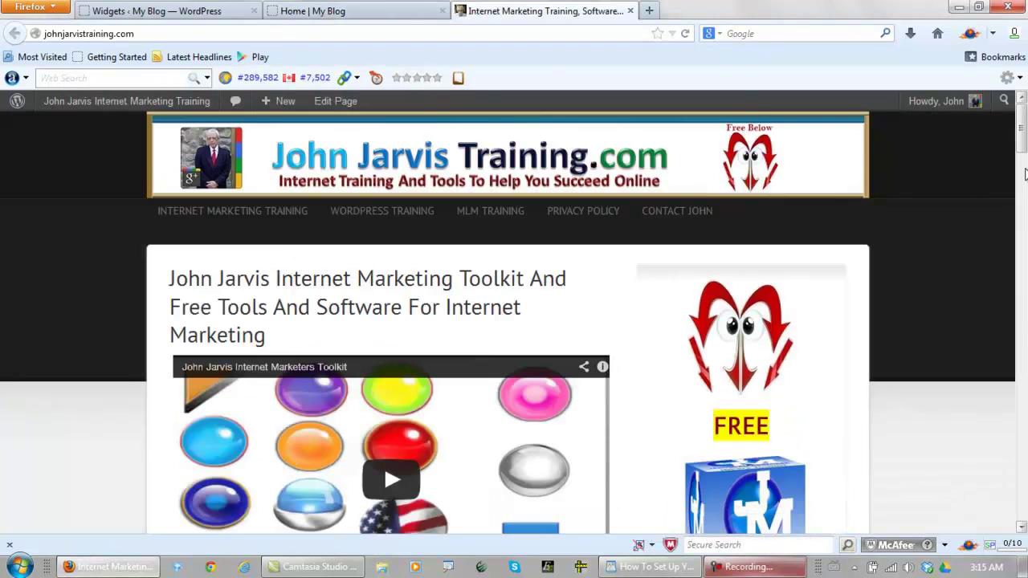
left_click_drag(1023, 151, 1024, 277)
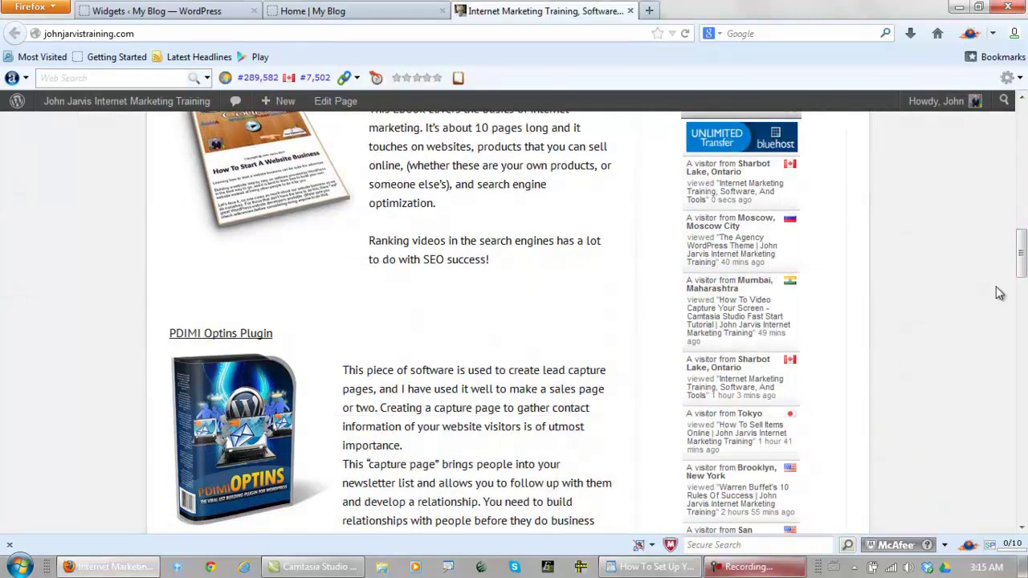
left_click_drag(1022, 253, 1022, 304)
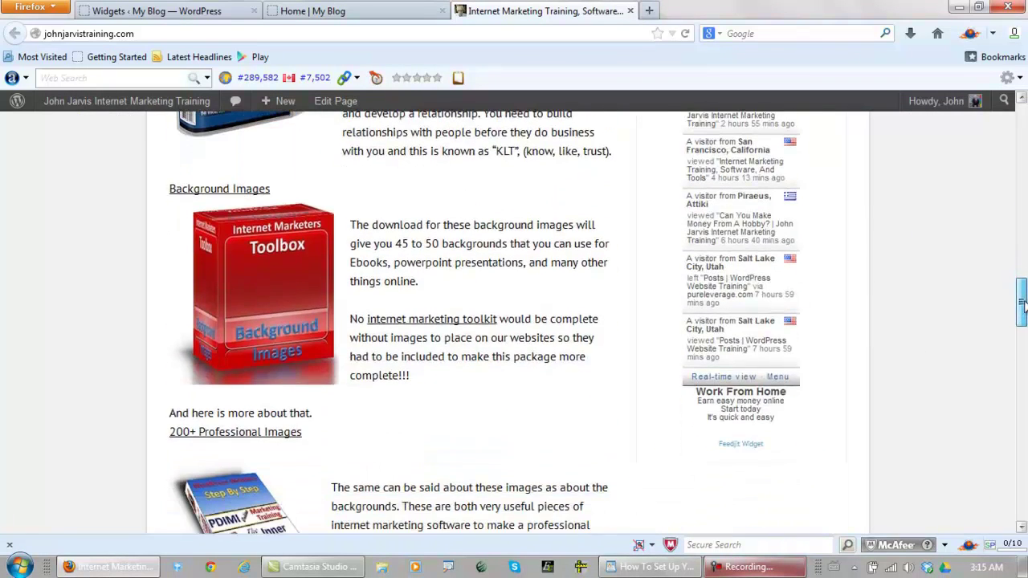
left_click(723, 377)
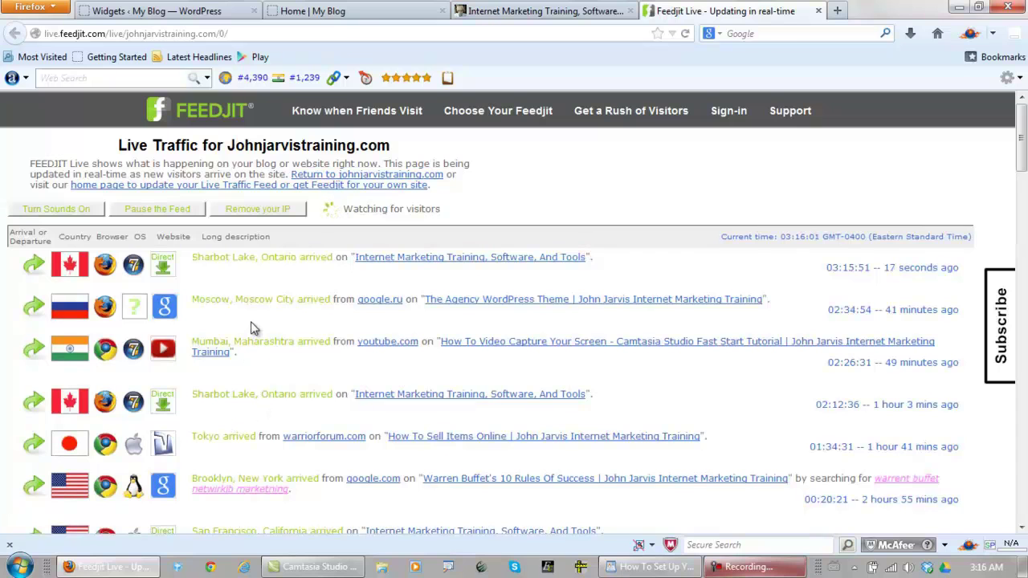
Step: Examine the Feedjit live traffic log for visitor locations, referring sites, viewed pages and search terms
scroll(259, 328, "down", 8)
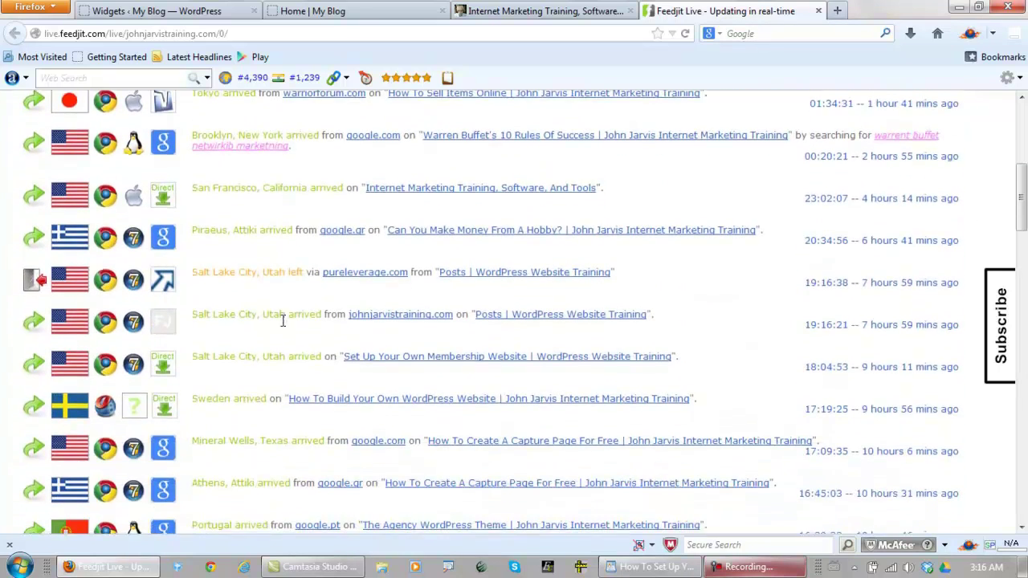
scroll(278, 314, "down", 10)
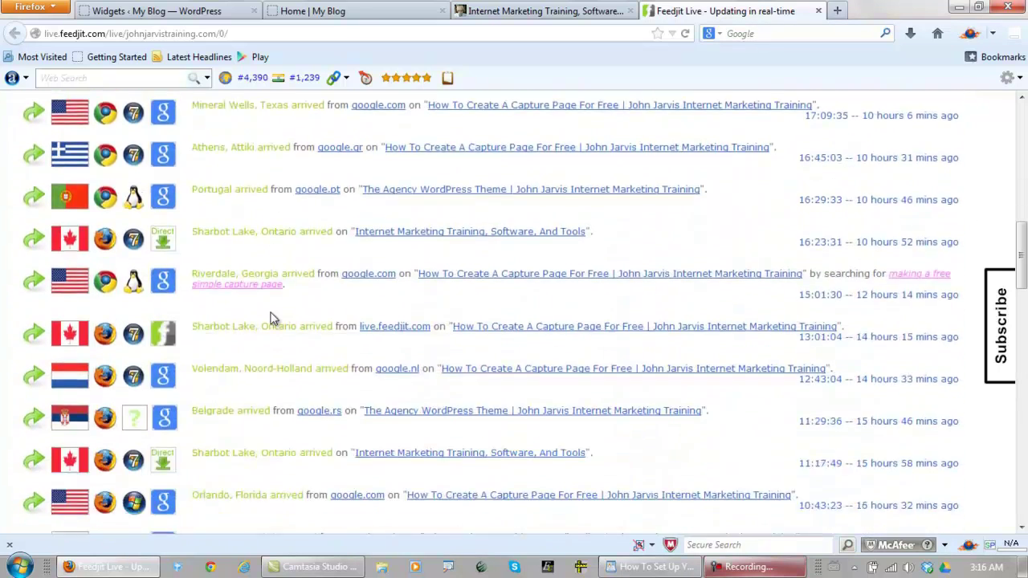
scroll(271, 313, "down", 10)
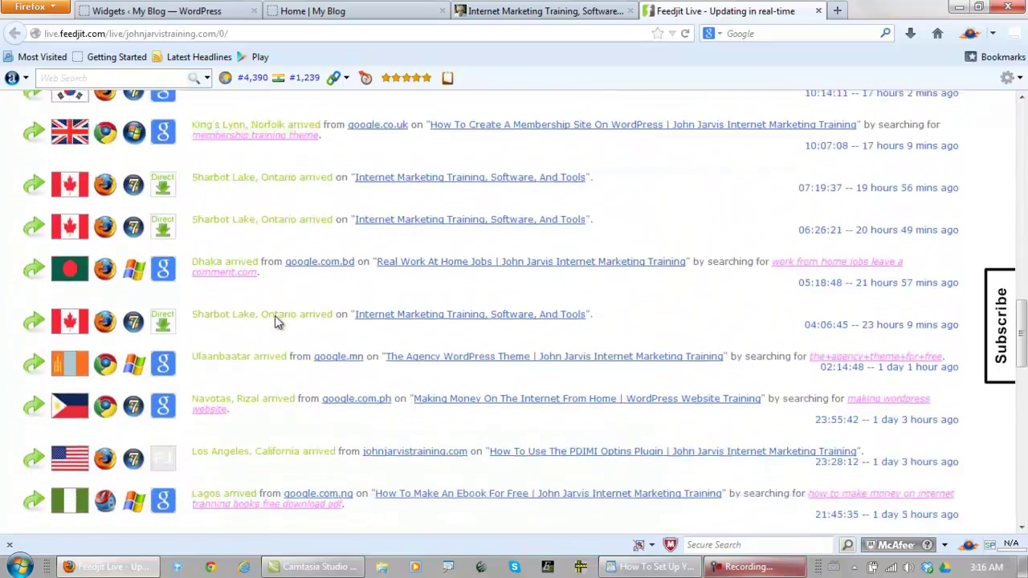
scroll(276, 322, "up", 20)
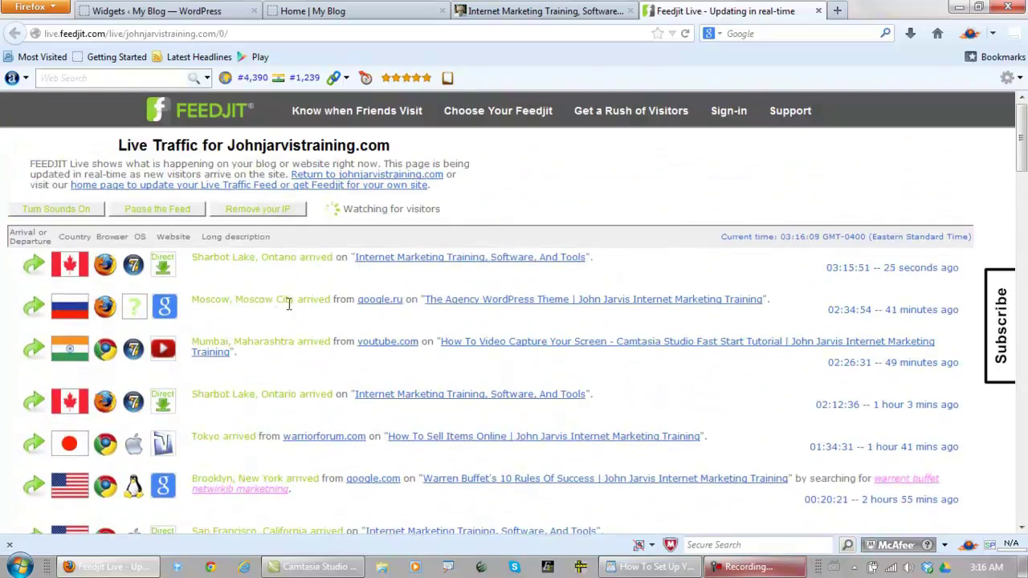